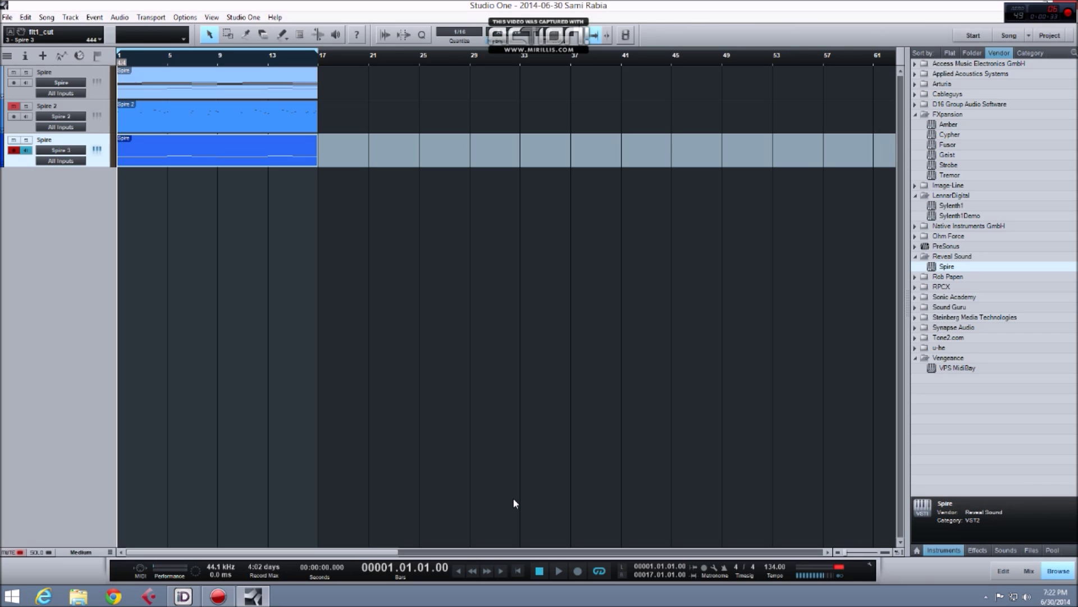
Step: Solo the Spire 3 track and audition it with its Spire window shown, then unsolo it
left_click(89, 80)
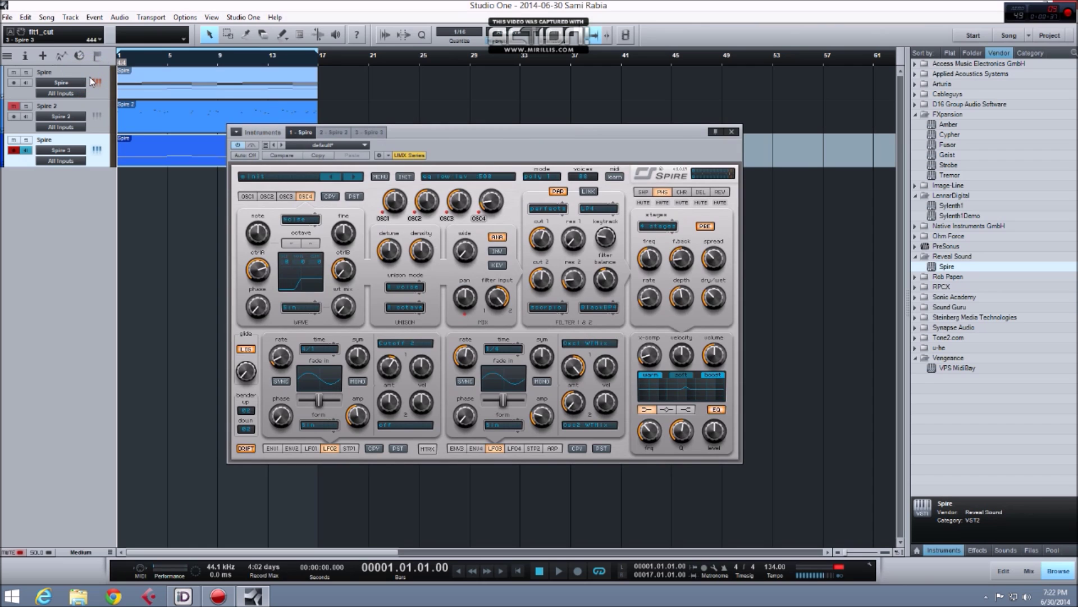
left_click(89, 78)
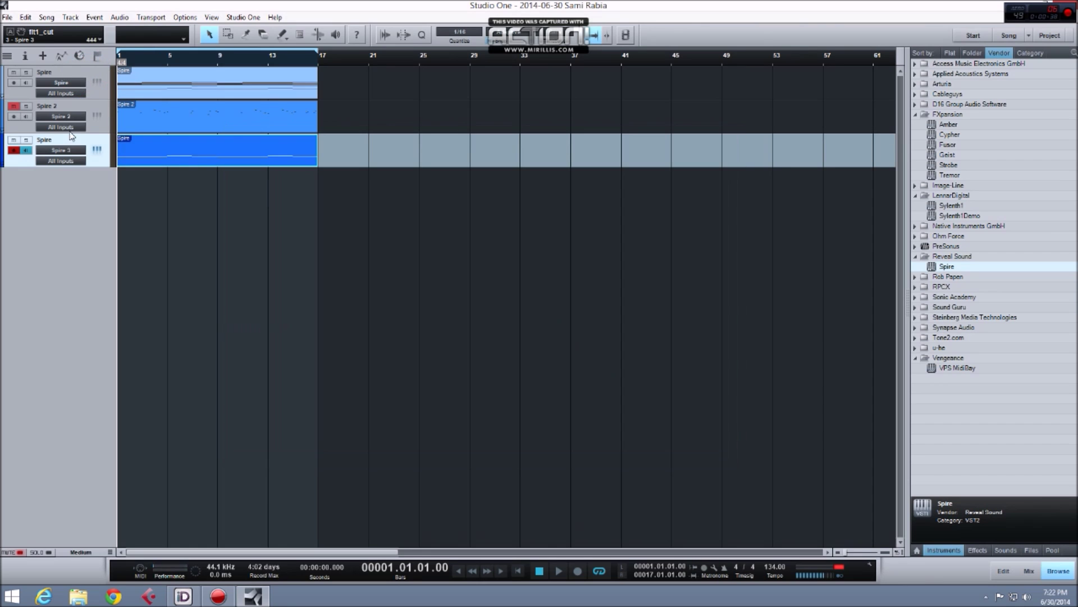
left_click(26, 140)
key("space")
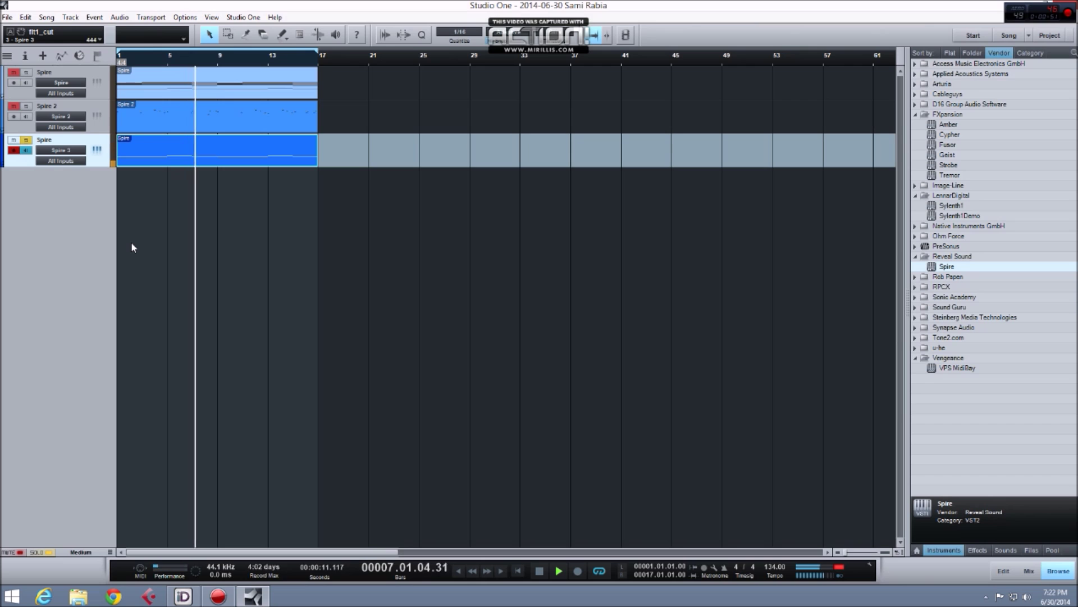
key("F11")
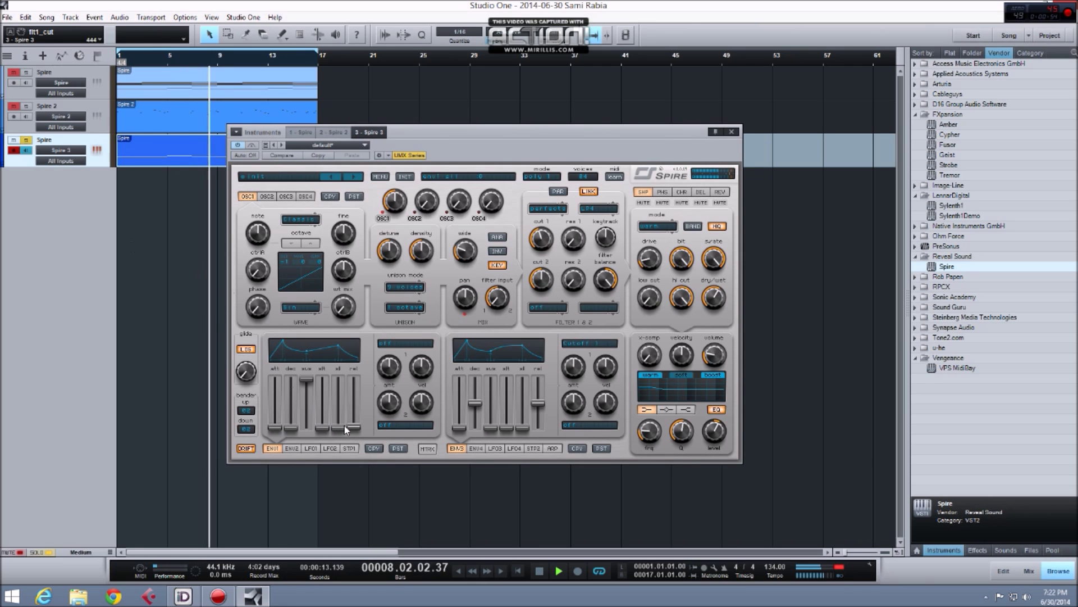
left_click(732, 132)
left_click(26, 140)
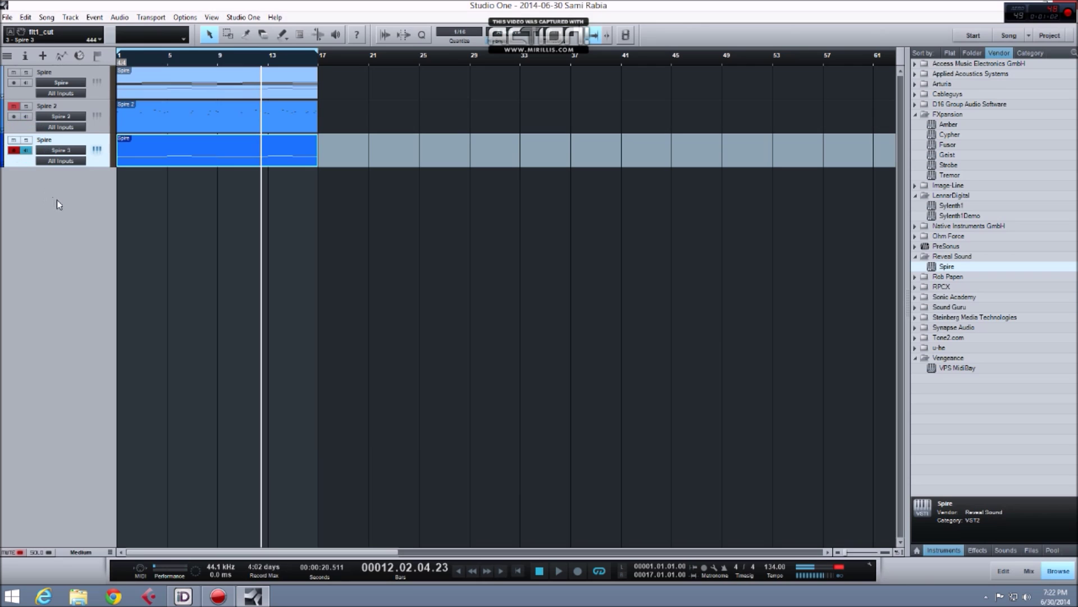
key("space")
key("Up")
key("Up")
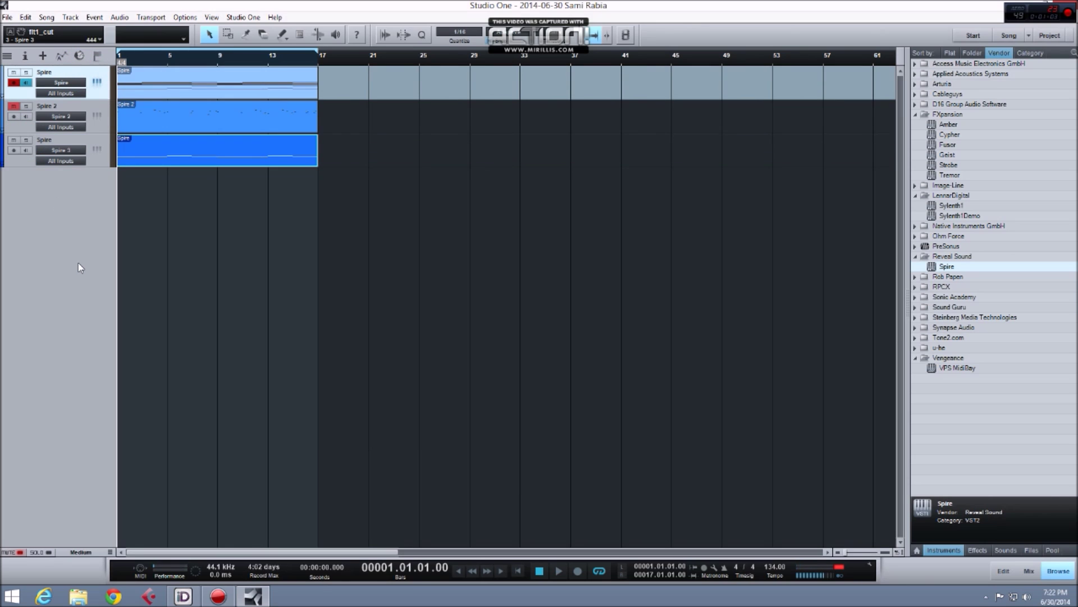
Step: Move the Spire 2 track below Spire 3 and play the arrangement from track 1
left_click(93, 111)
left_click_drag(92, 145, 92, 241)
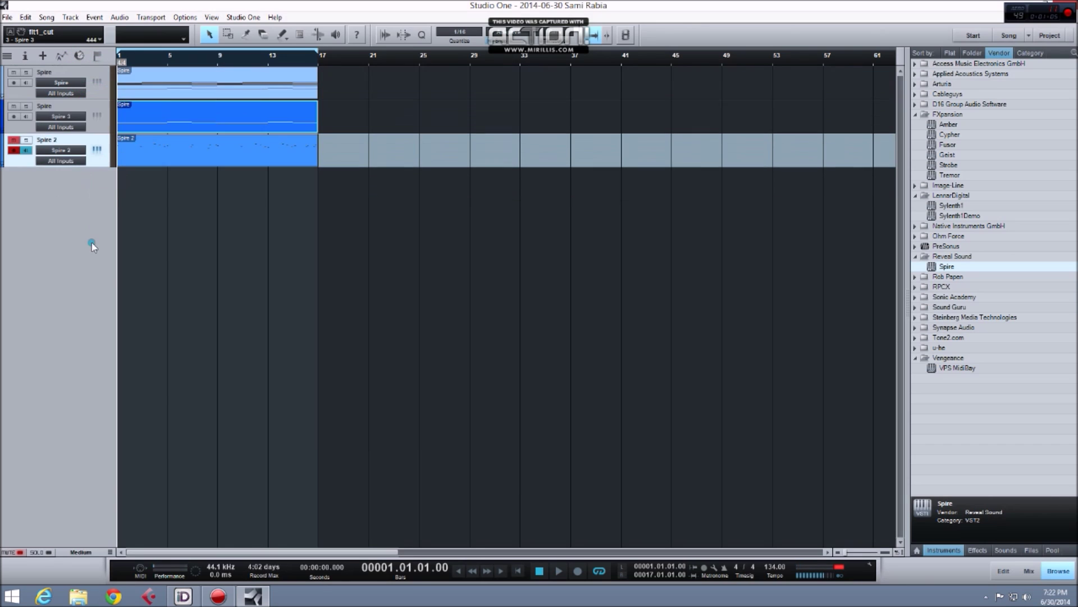
left_click(96, 75)
key("space")
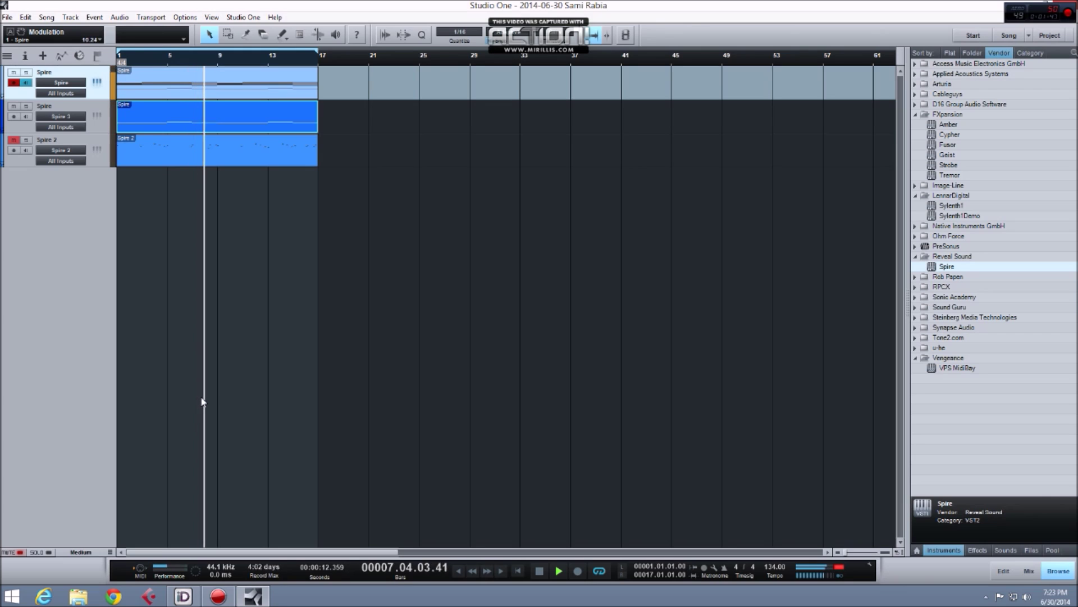
key("space")
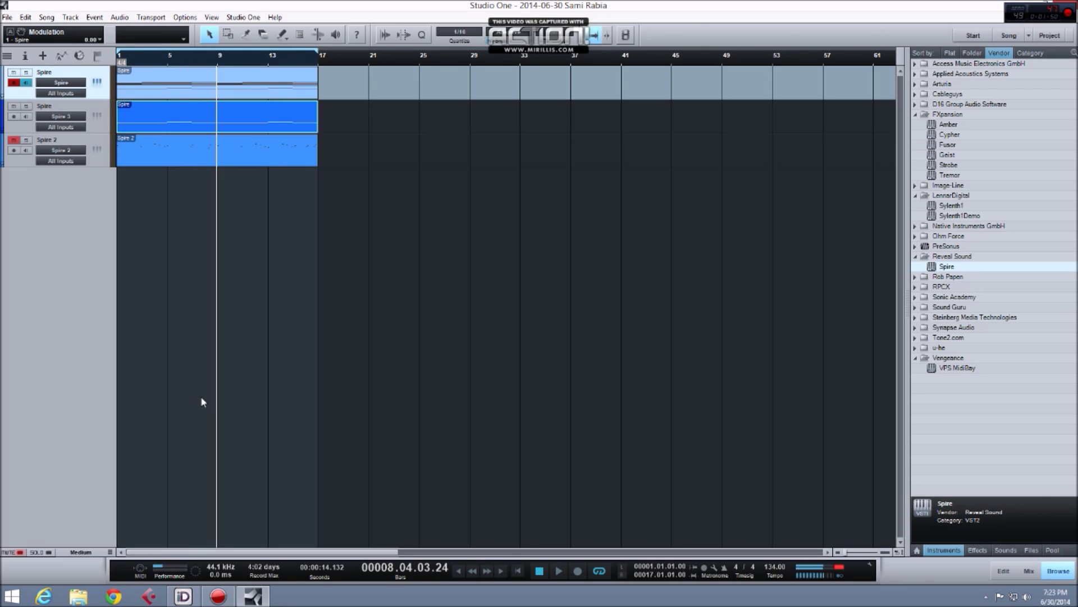
Step: In the piano roll, stretch the Spire part's opening note to bar 5, then close the editor
double_click(187, 111)
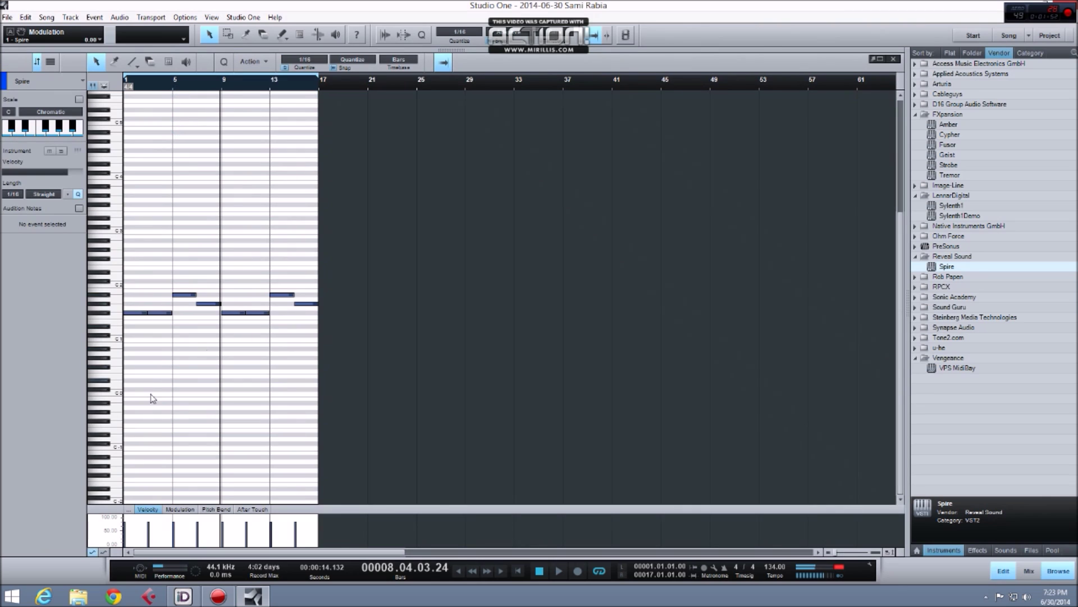
left_click(134, 312)
left_click(159, 294)
left_click_drag(146, 313, 172, 312)
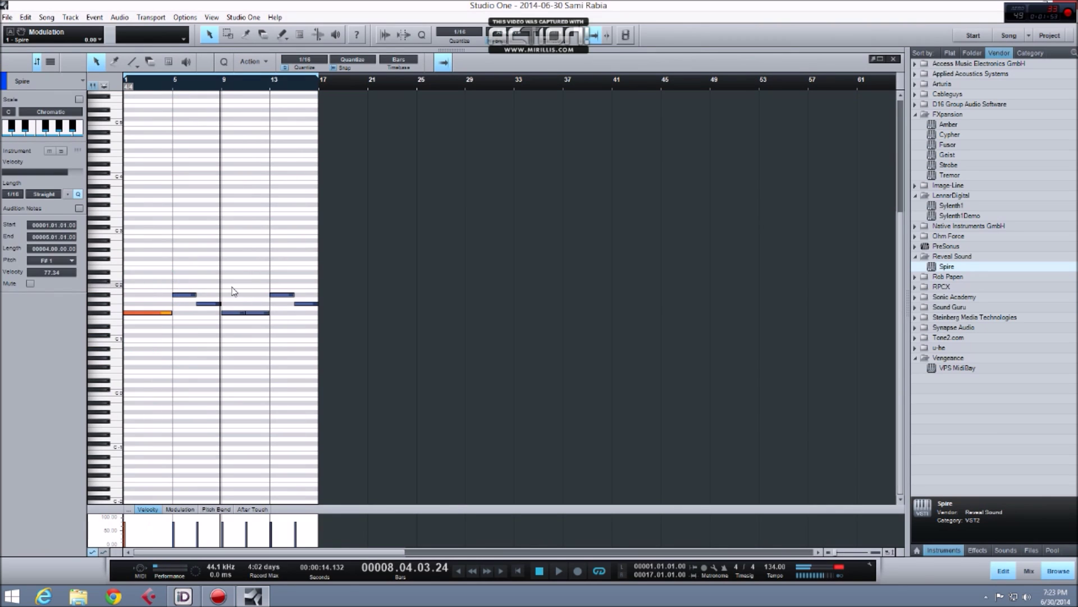
left_click(235, 312)
left_click(245, 365)
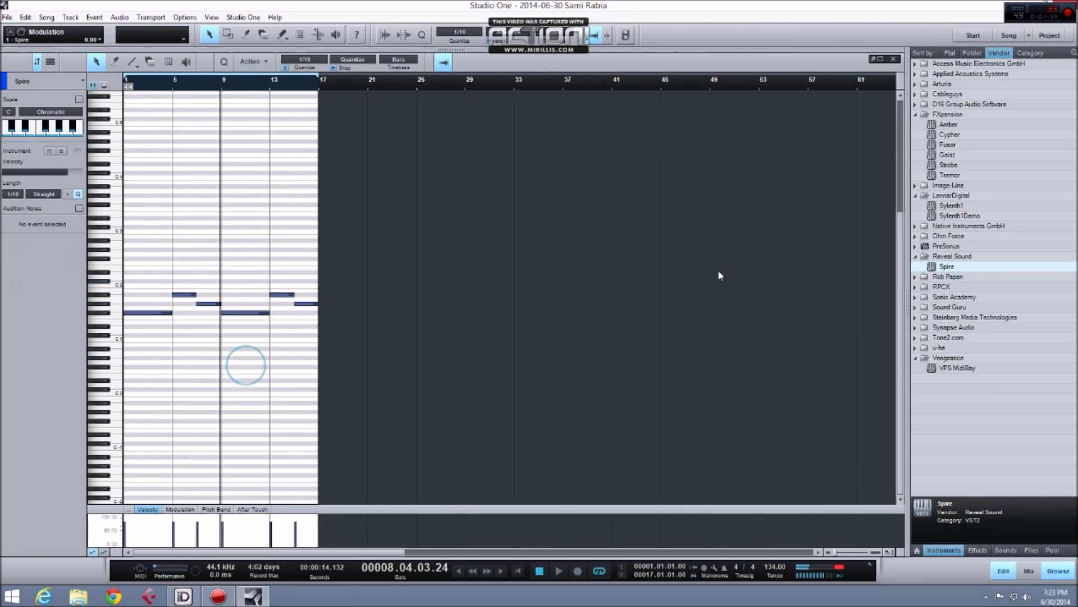
left_click(893, 59)
left_click(568, 219)
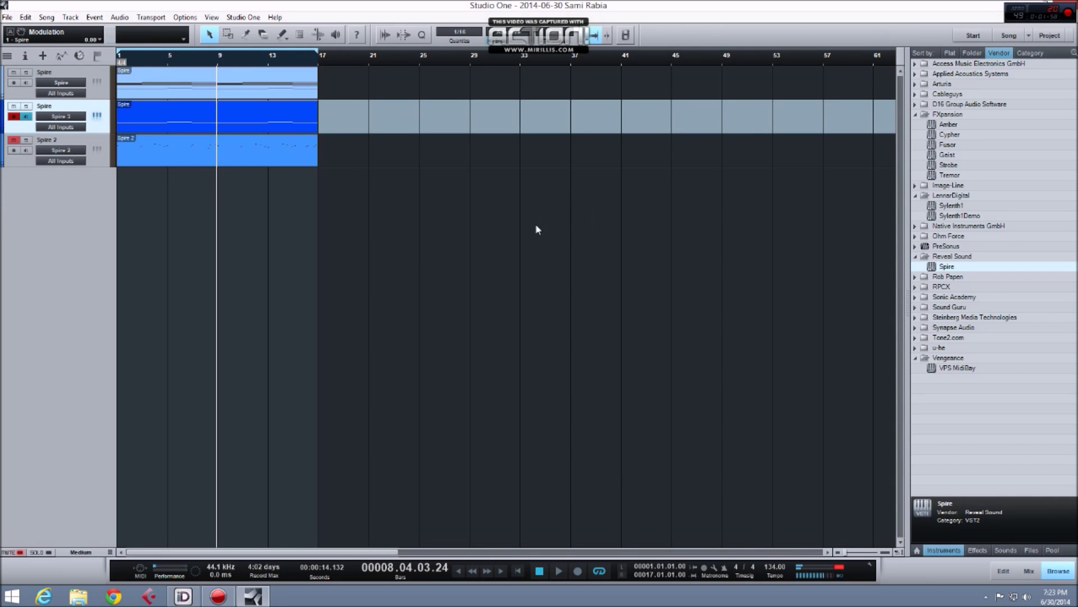
Step: Add a Spire 4 instrument track holding a soloed copy of the first Spire part
left_click_drag(1018, 268, 350, 313)
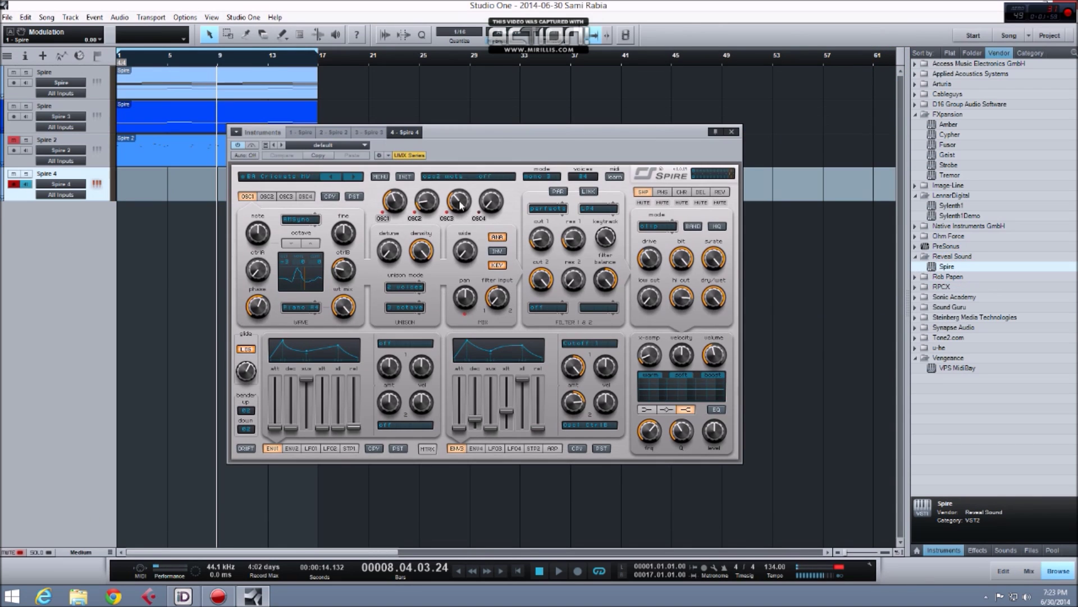
left_click(731, 131)
left_click_drag(223, 79, 218, 185)
left_click(25, 174)
key("comma")
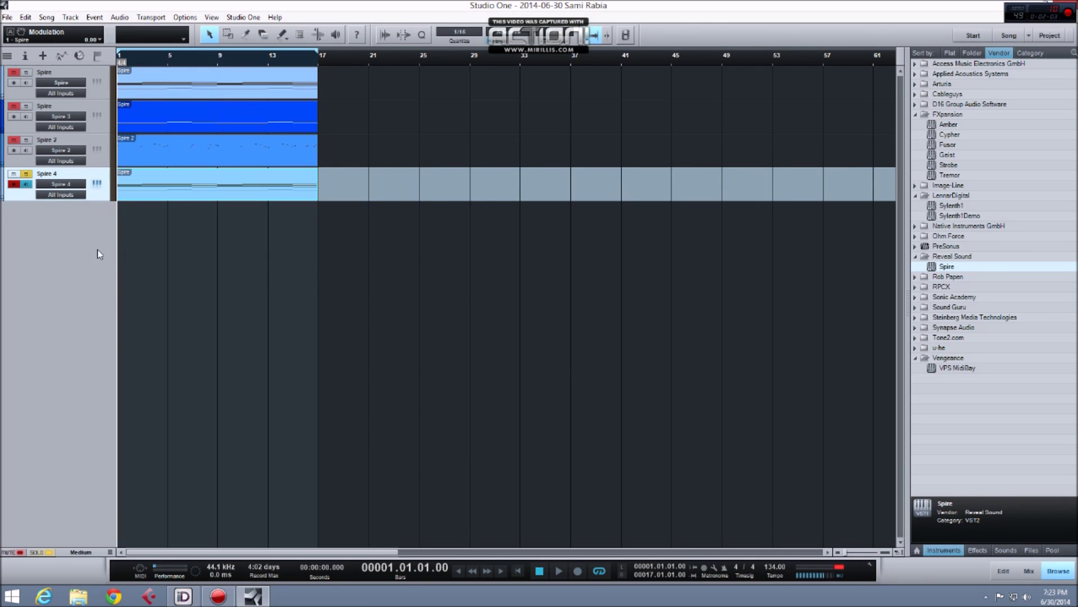
Step: Open Spire 4's synth editor and set its voice count to 8 during playback
left_click(96, 183)
left_click_drag(470, 126, 557, 131)
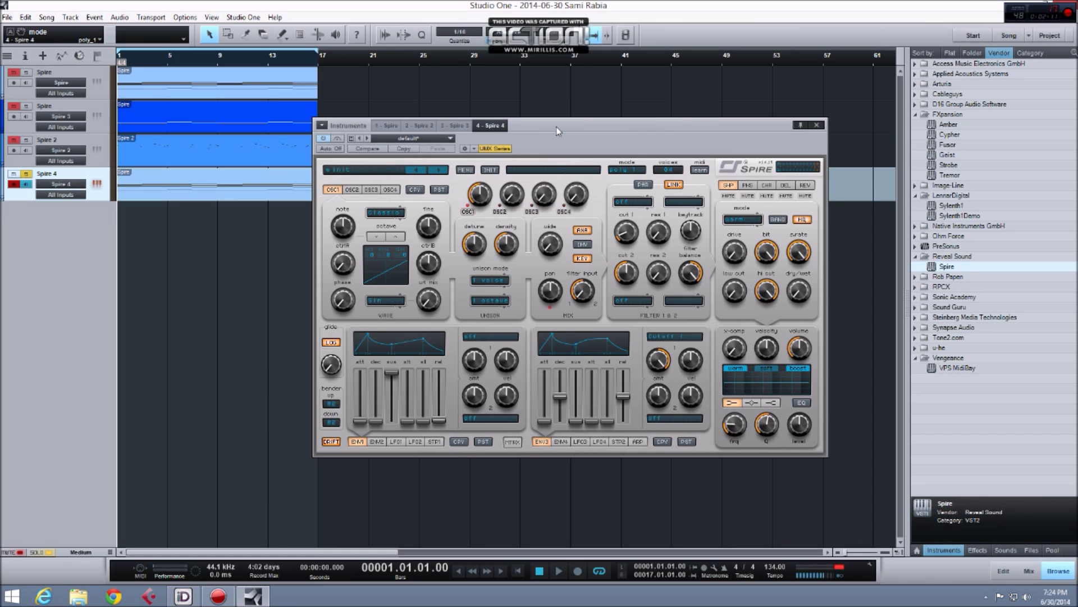
key("space")
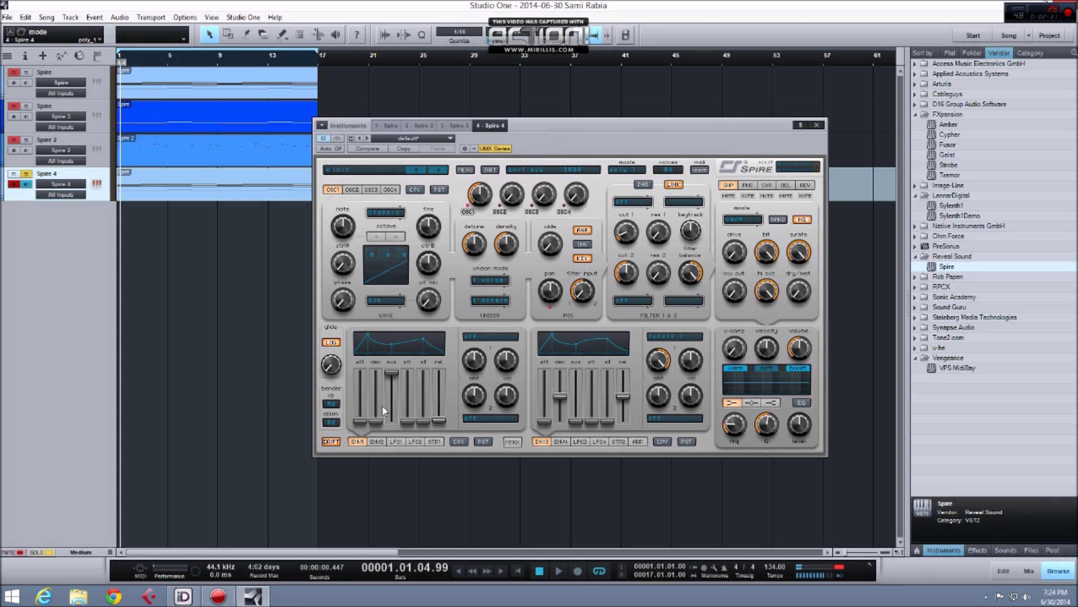
left_click(361, 424)
left_click(665, 170)
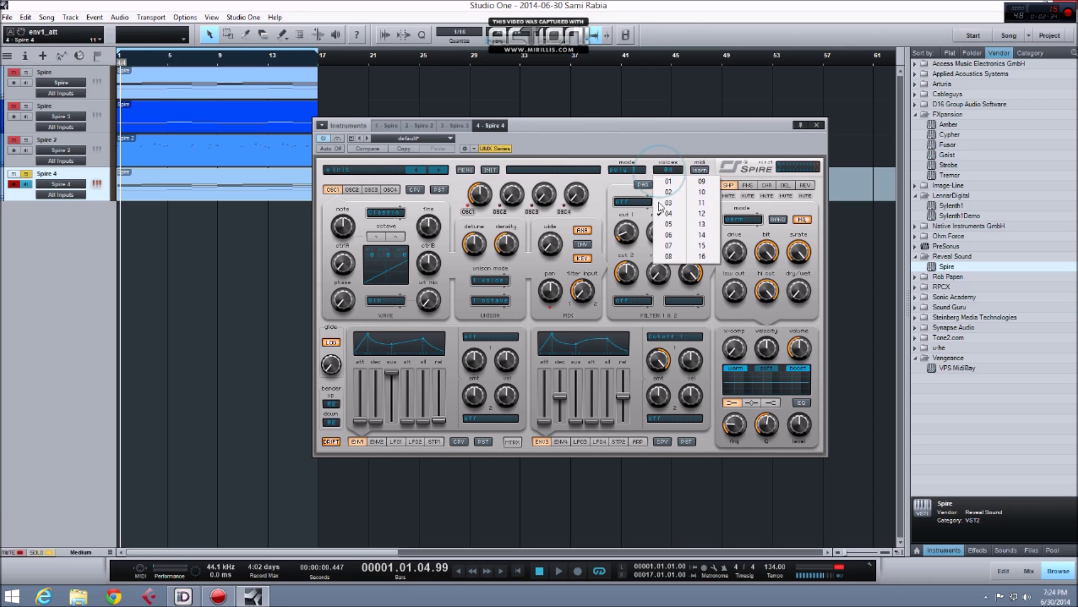
left_click(667, 257)
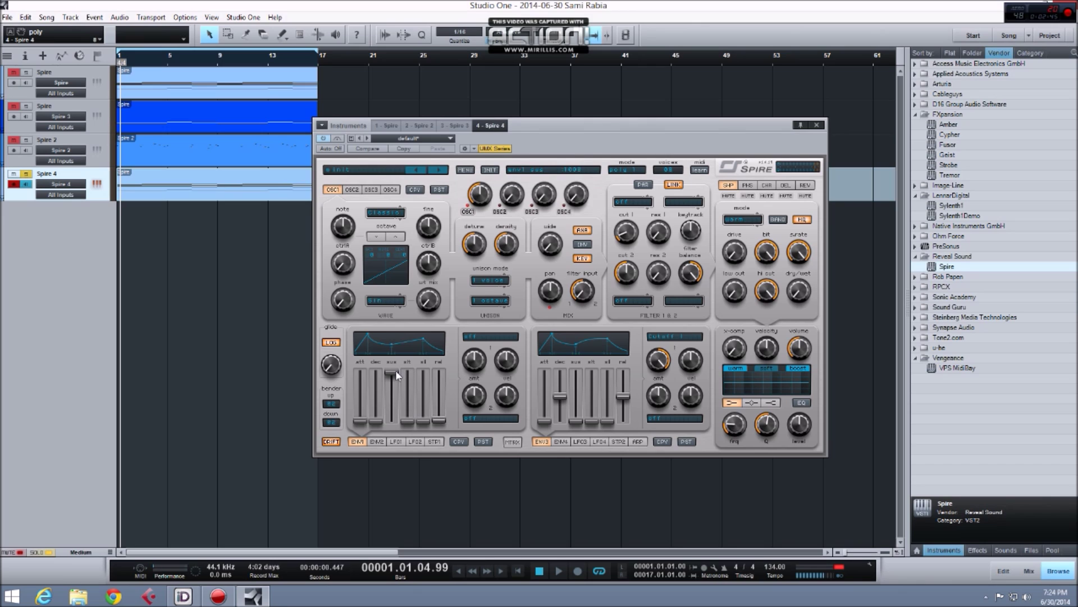
Step: Raise ENV1 attack and release to about mid-range, release at 482, and audition the pad
left_click_drag(355, 423, 360, 396)
left_click_drag(440, 422, 442, 392)
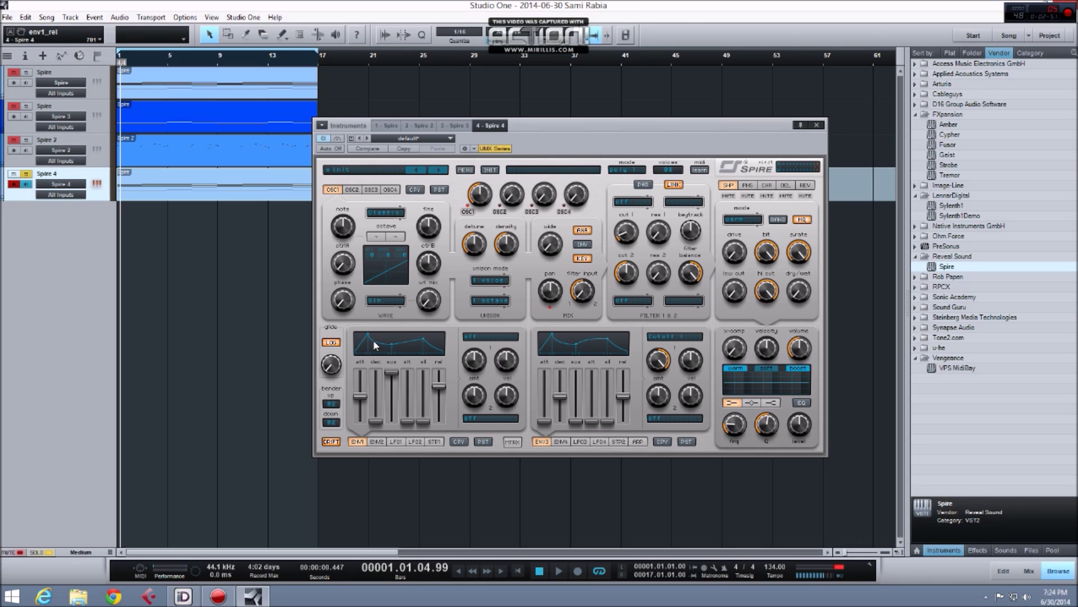
left_click_drag(372, 400, 369, 402)
left_click_drag(436, 387, 442, 395)
left_click_drag(360, 393, 365, 397)
left_click_drag(440, 394, 442, 398)
key("space")
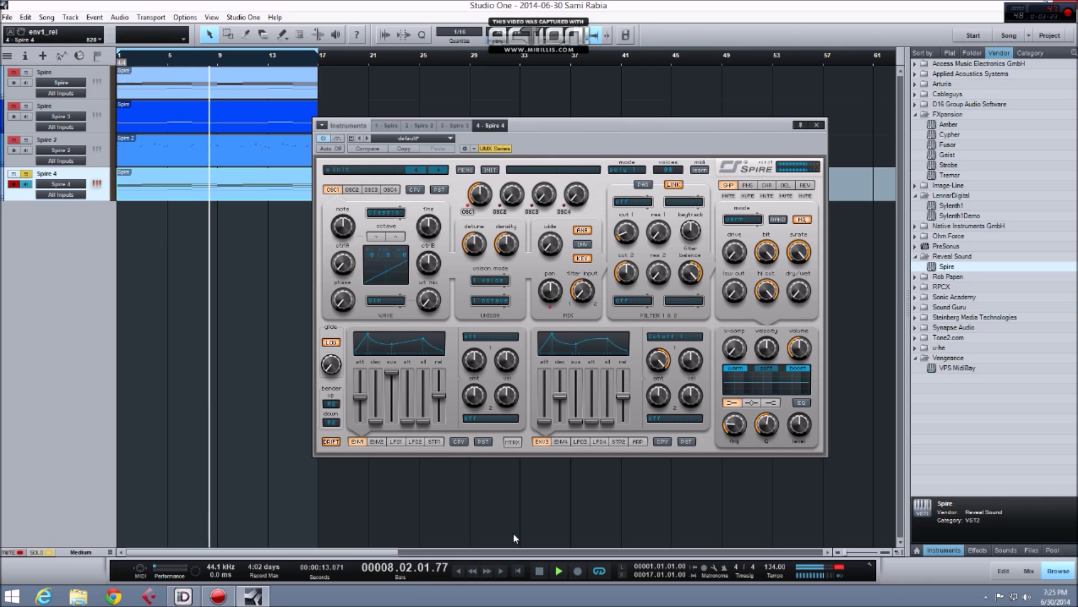
key("space")
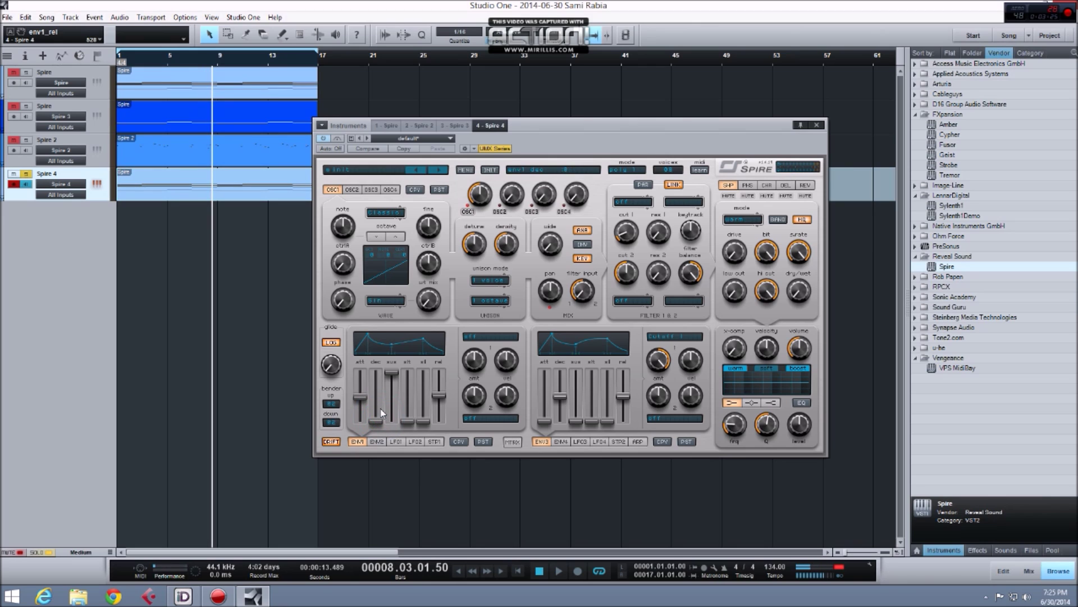
Step: Set ENV1 decay to 735 and sustain to 770, then replay from the song start
left_click_drag(376, 391, 380, 388)
left_click_drag(392, 373, 393, 393)
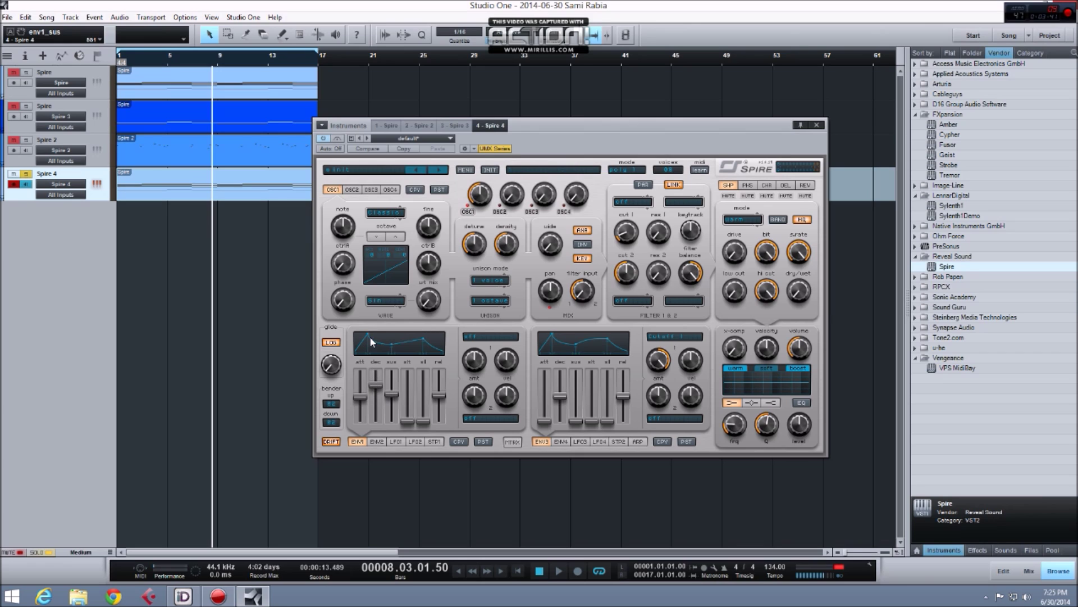
left_click(518, 570)
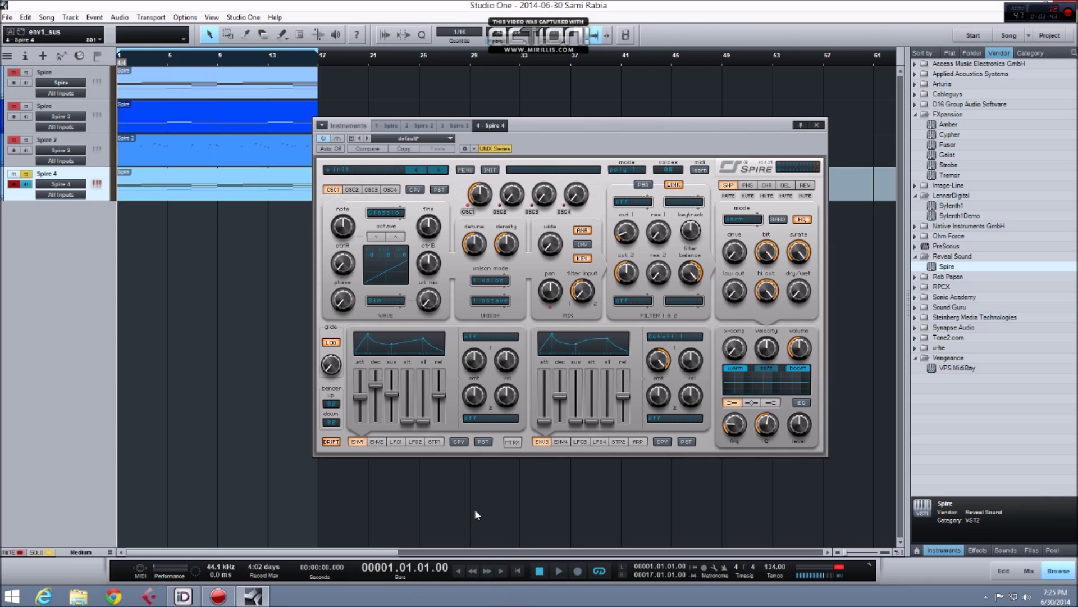
key("space")
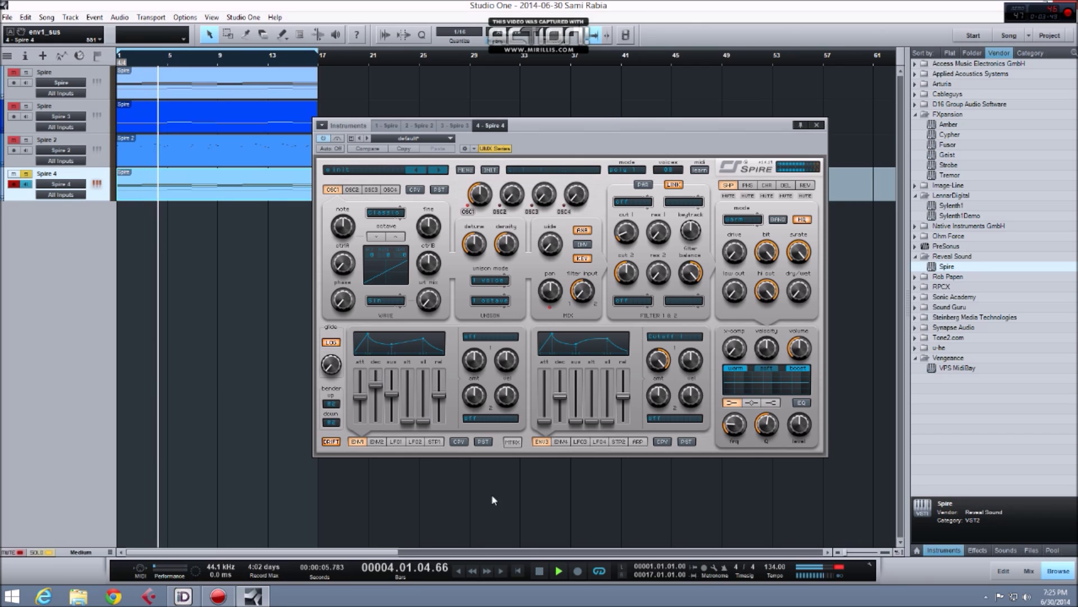
key("space")
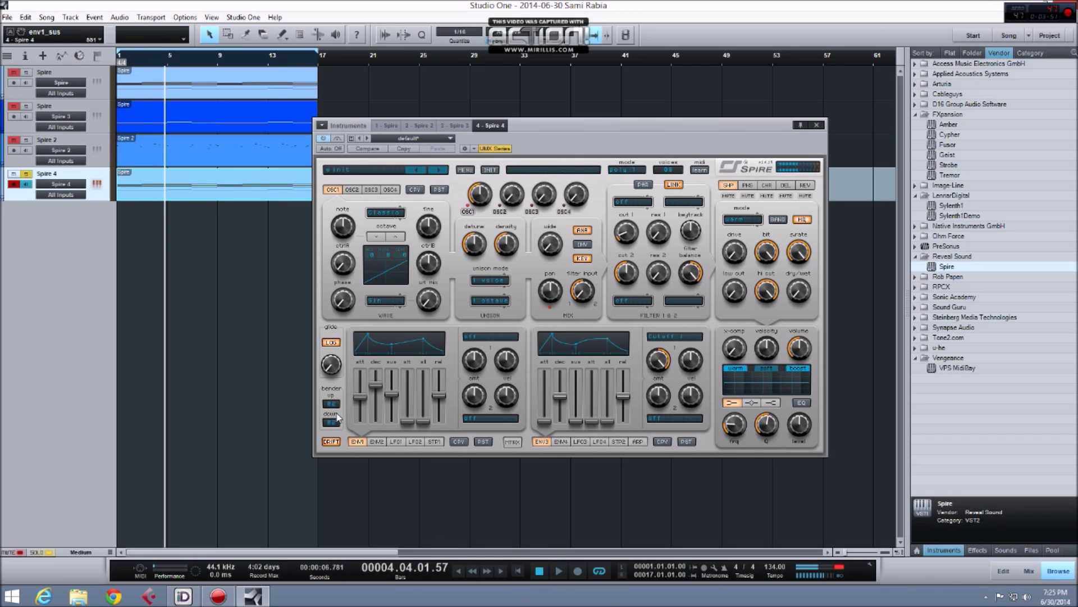
Step: Switch the ENV1 decay curve shape and audition the change from bar 1
left_click(375, 337)
left_click(517, 571)
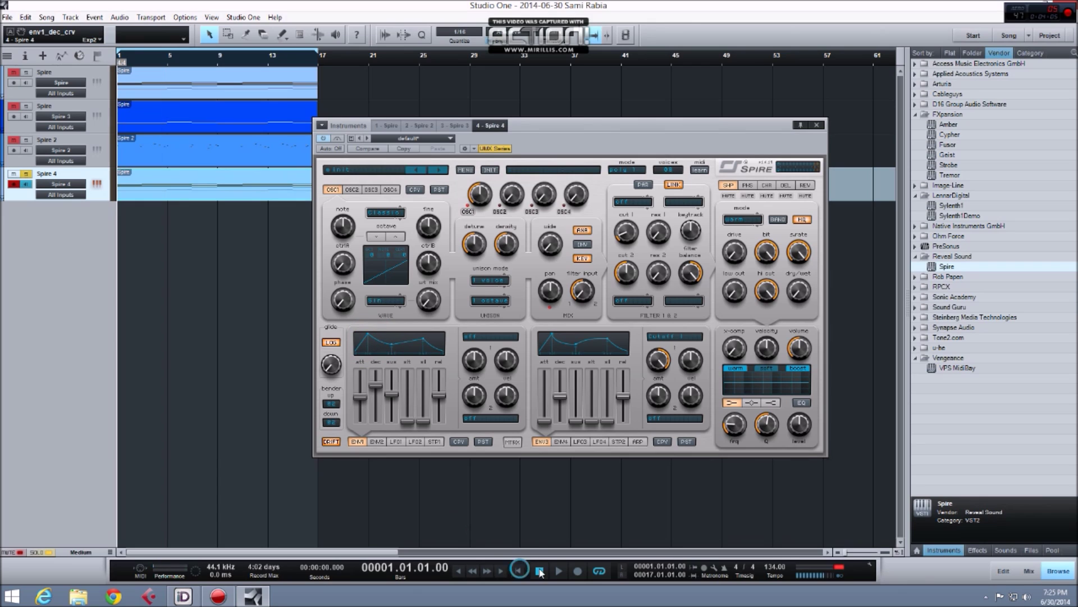
left_click(557, 571)
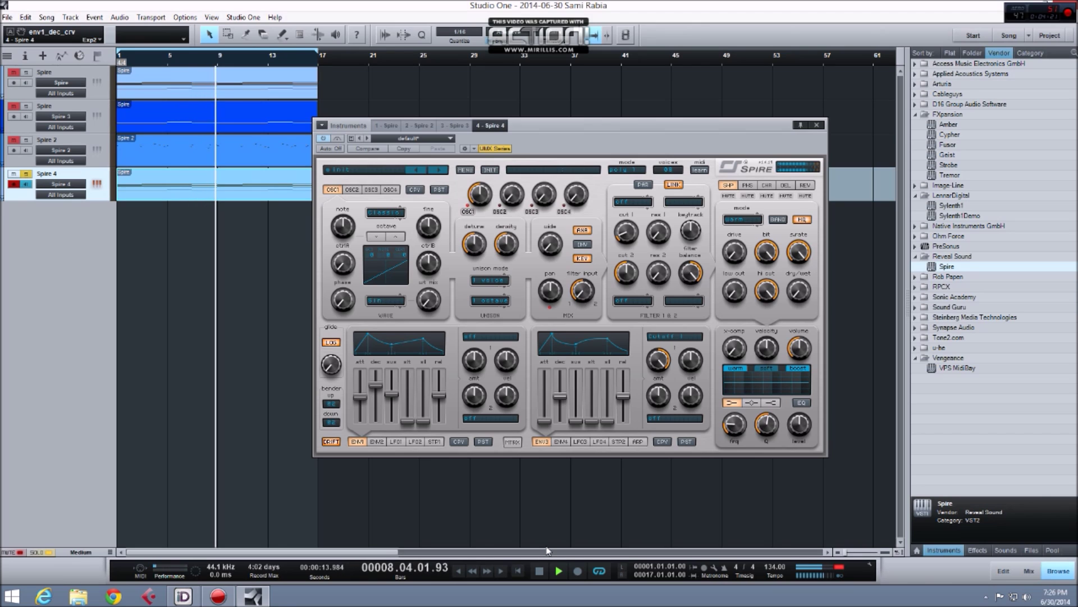
left_click(539, 571)
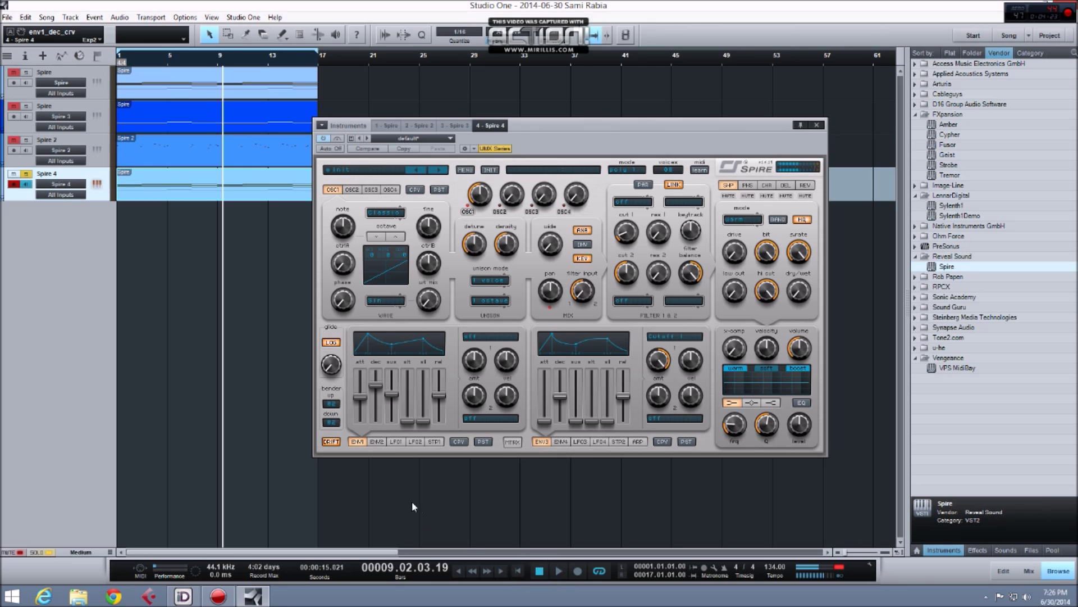
Step: Route LFO1's first target to Osc1 Pitch and its second target to Osc2 Pitch
left_click(391, 441)
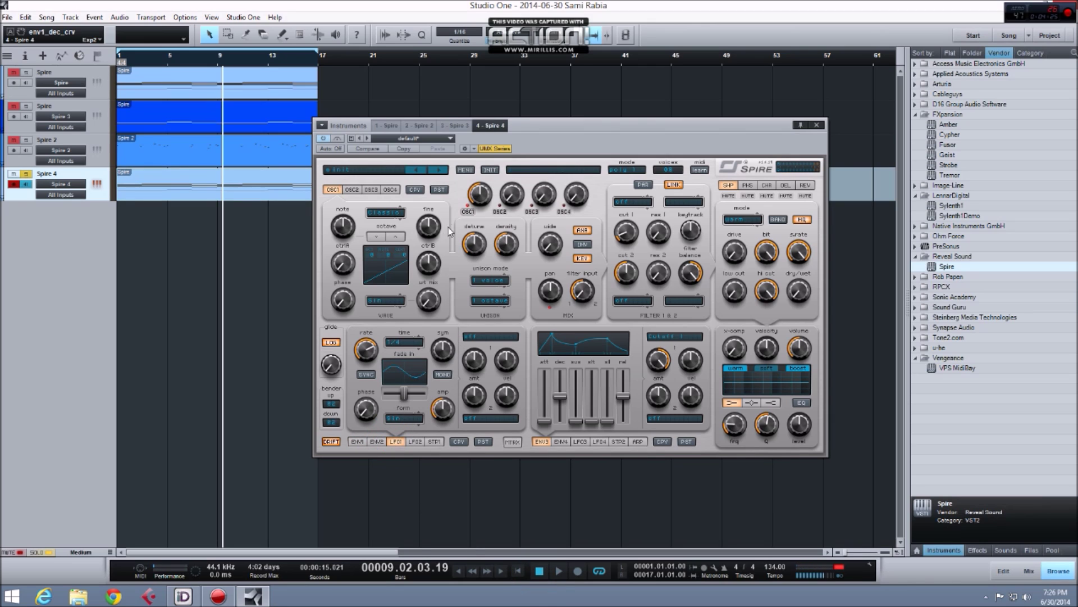
left_click(471, 337)
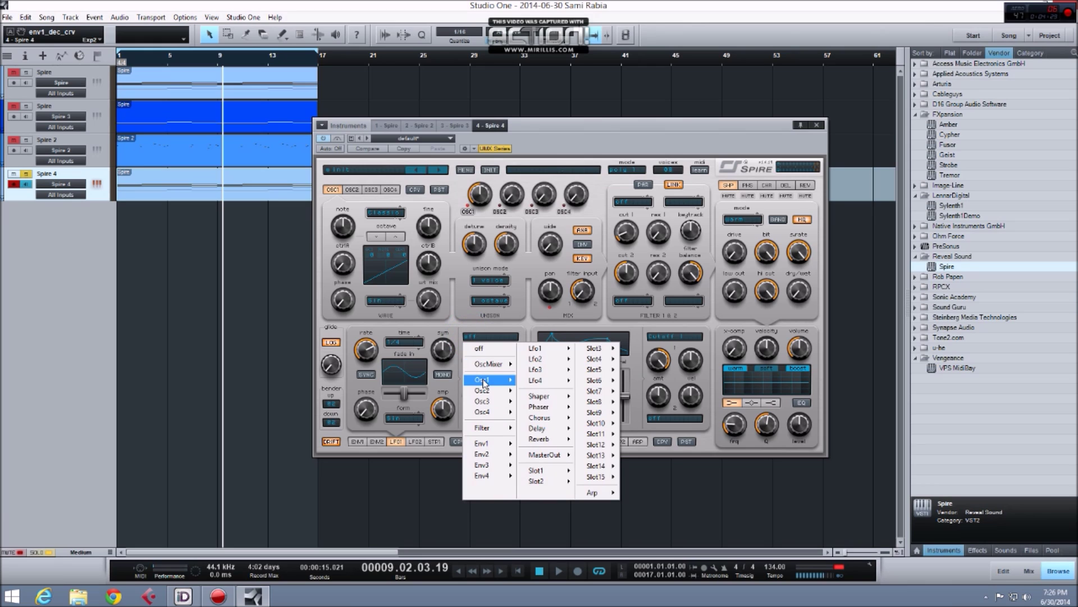
mouse_move(483, 381)
left_click(547, 381)
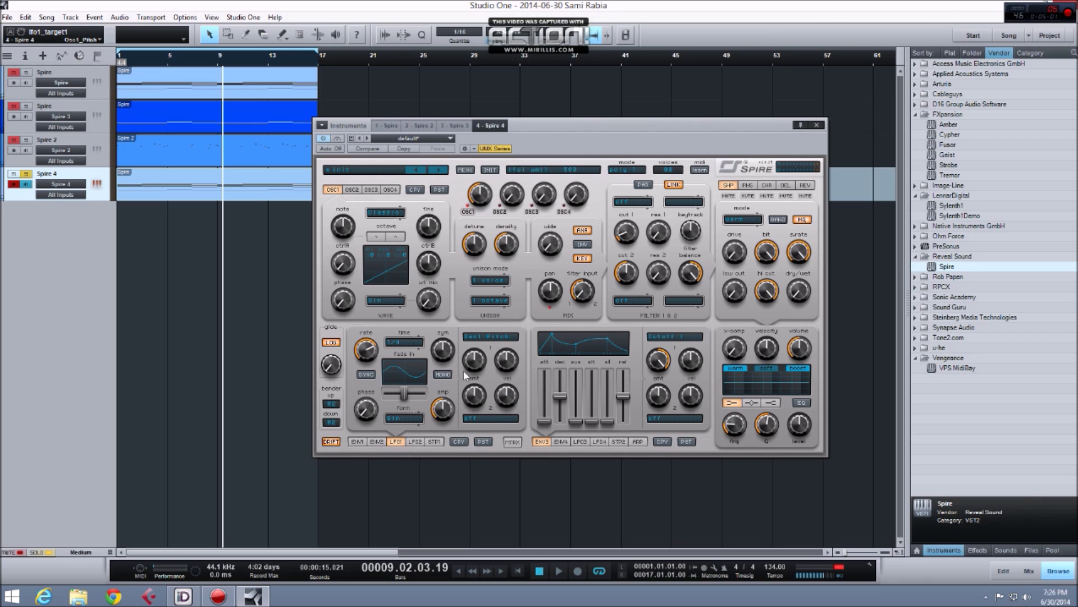
left_click(477, 419)
mouse_move(484, 472)
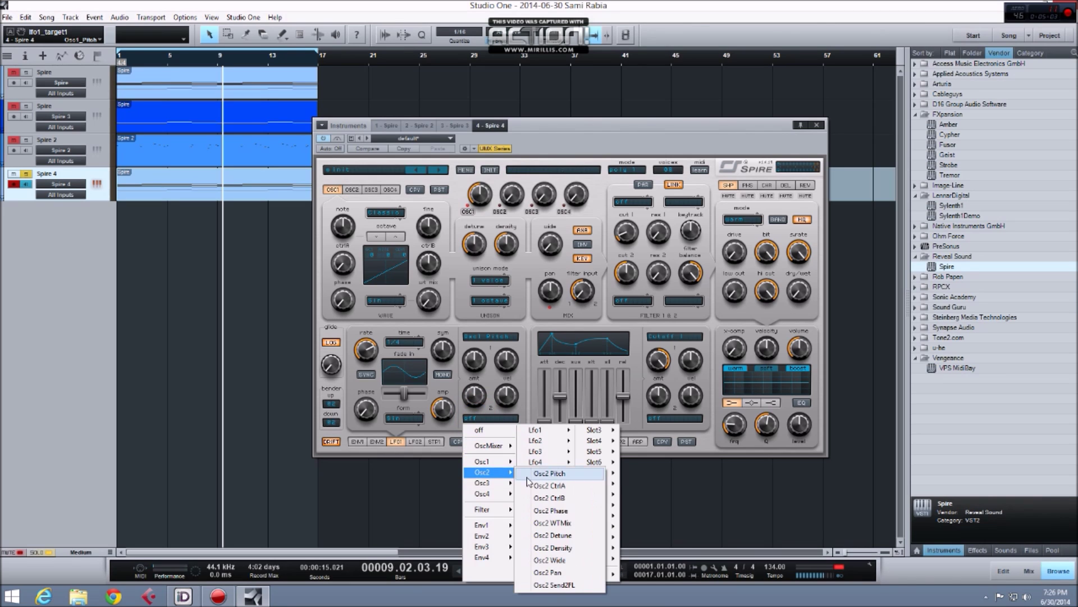
left_click(539, 473)
Step: In the modulation matrix, set slot 1's source to Lfo1 and open its target list
left_click(512, 442)
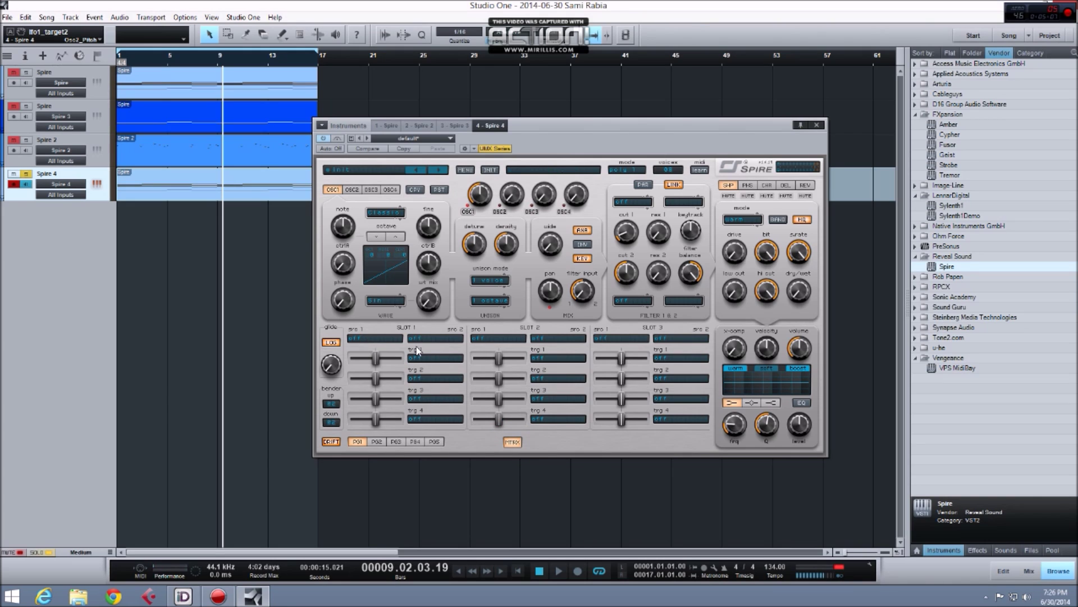
left_click(397, 340)
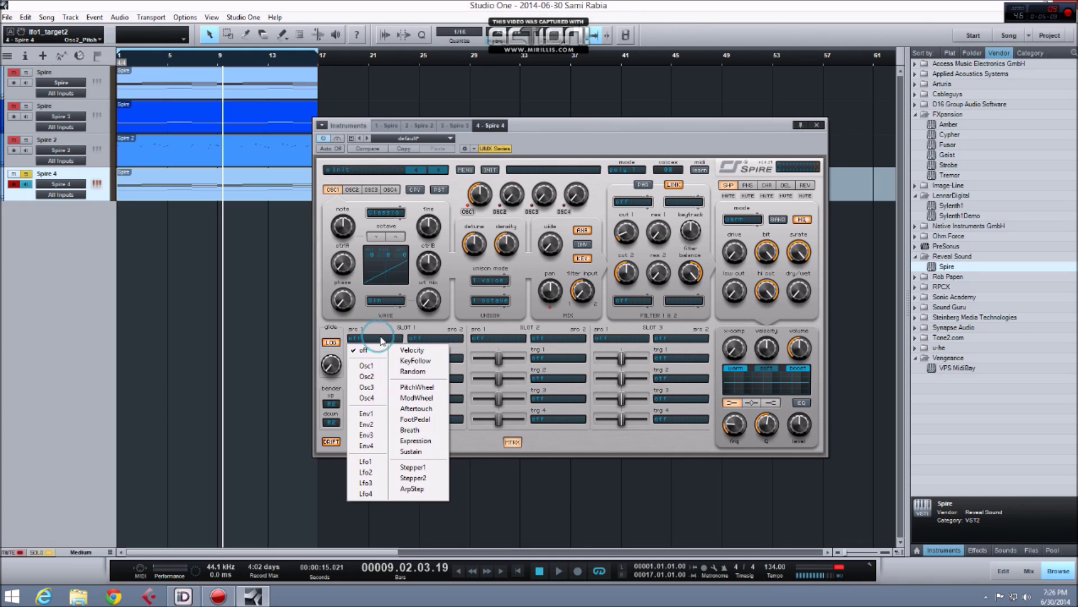
left_click(371, 462)
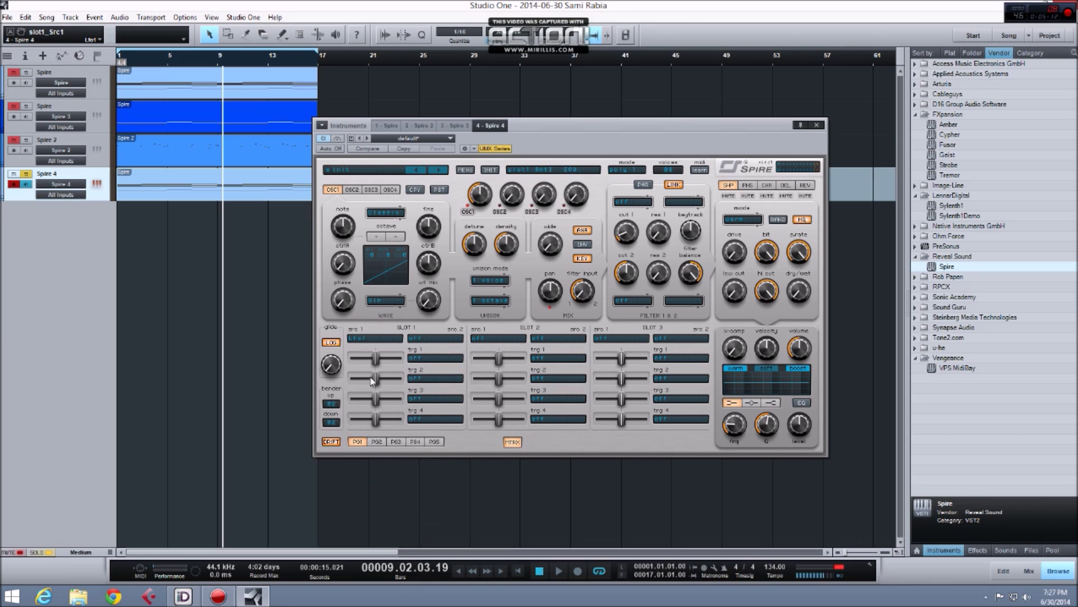
left_click(408, 360)
Step: Dismiss the matrix target list, return to the LFO panels, and lower LFO1's first amount to 580
mouse_move(437, 403)
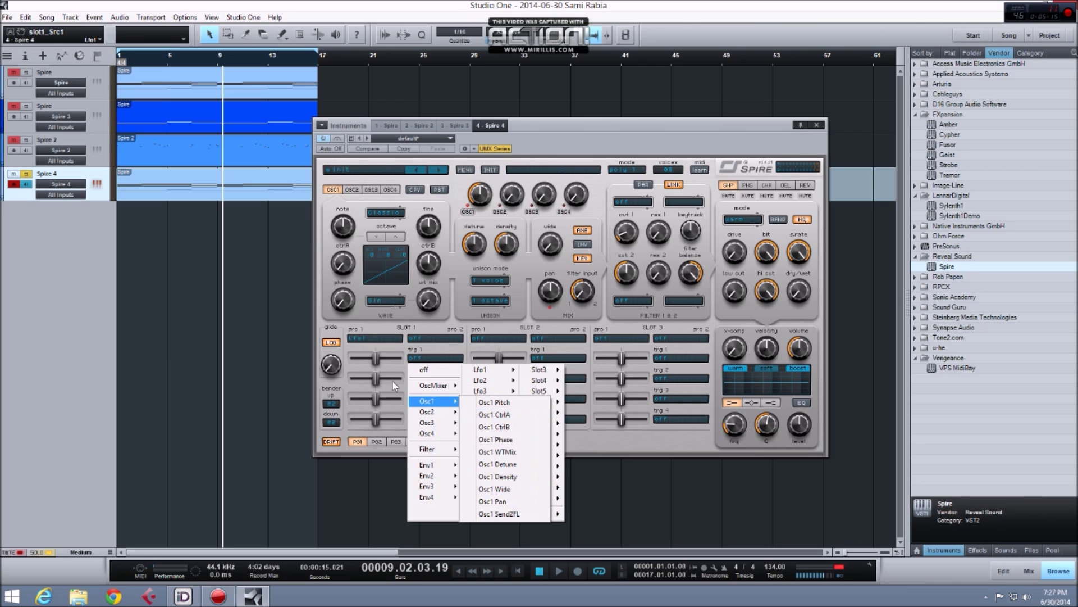
left_click(406, 396)
left_click(508, 443)
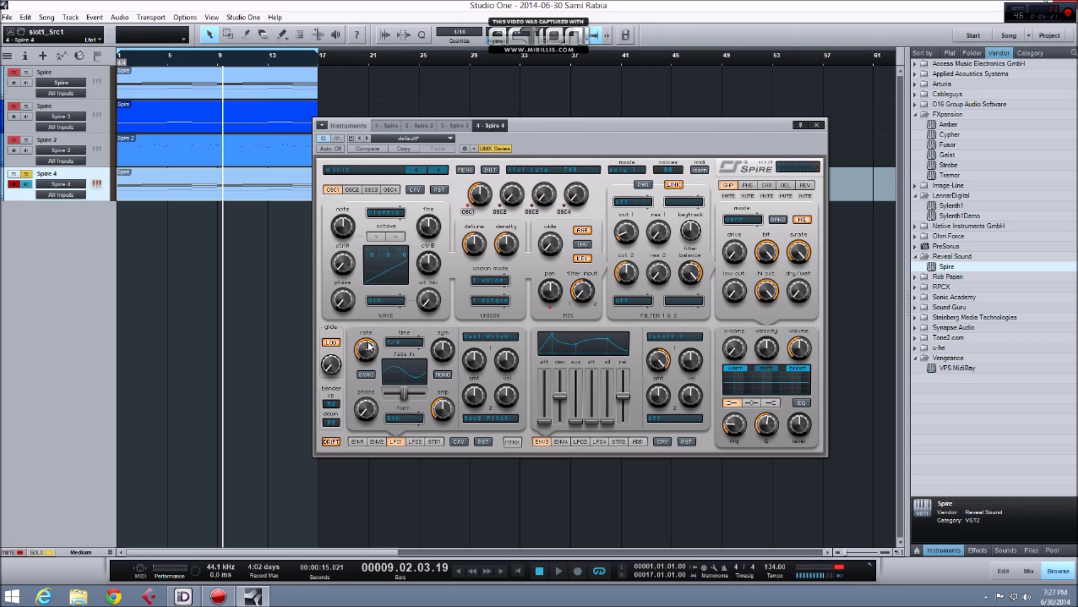
left_click(473, 360)
left_click_drag(476, 363, 476, 365)
Step: While playing, raise LFO1's amplitude, slow its rate to 395, cut amount 2 to 430, then show OSC2
left_click(517, 570)
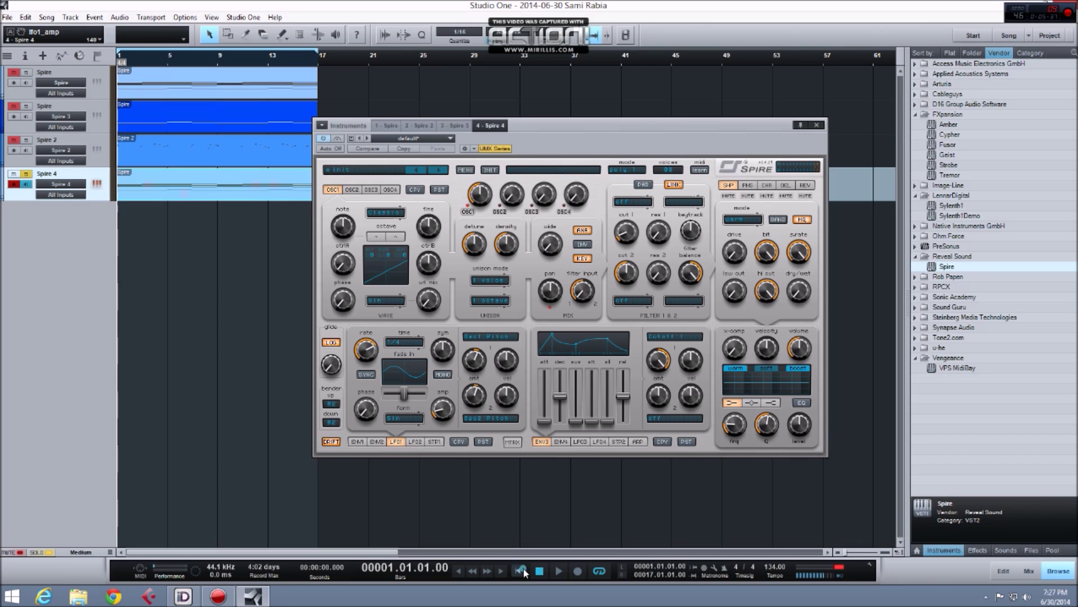
left_click(557, 571)
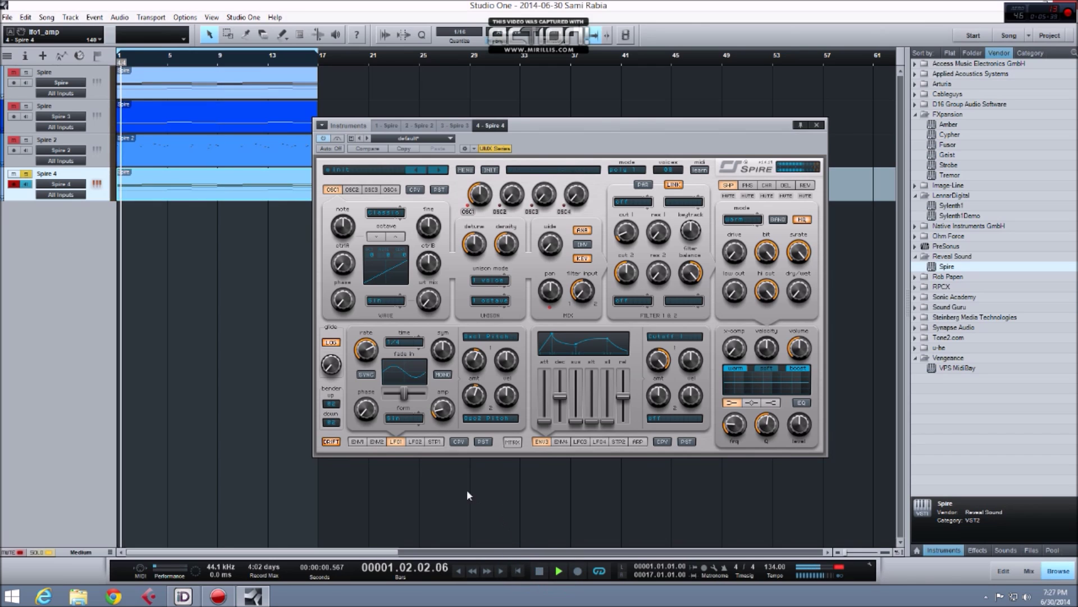
left_click_drag(441, 417, 436, 318)
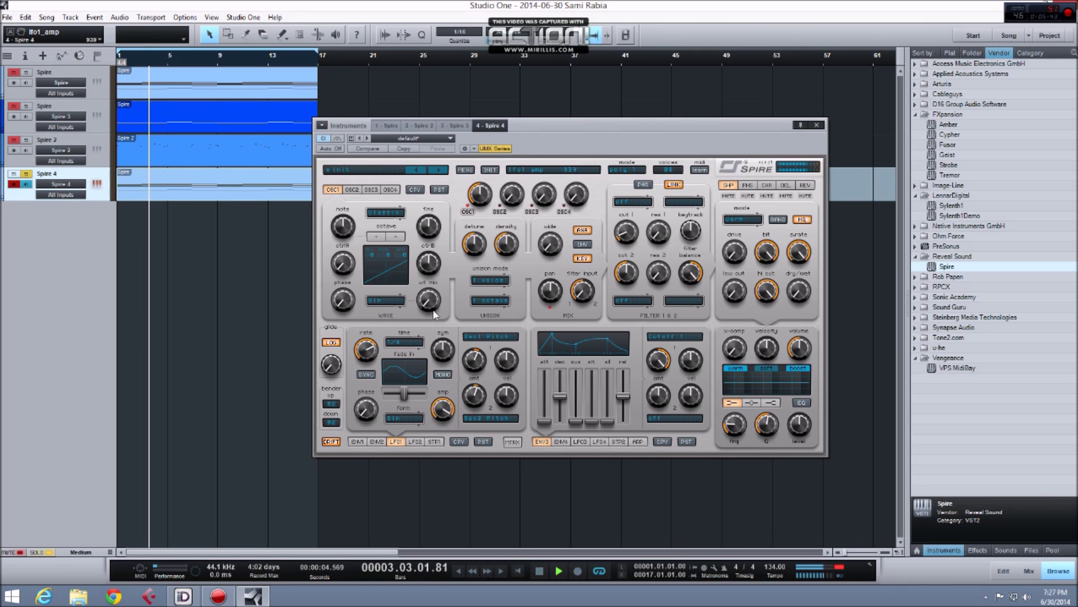
left_click_drag(475, 357, 473, 367)
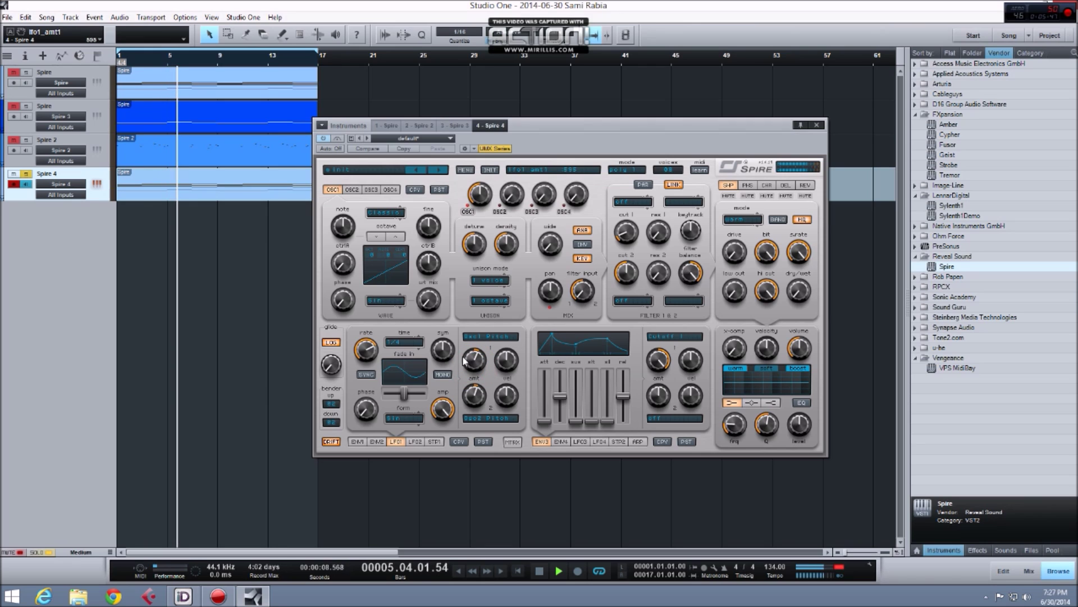
left_click_drag(370, 356, 369, 376)
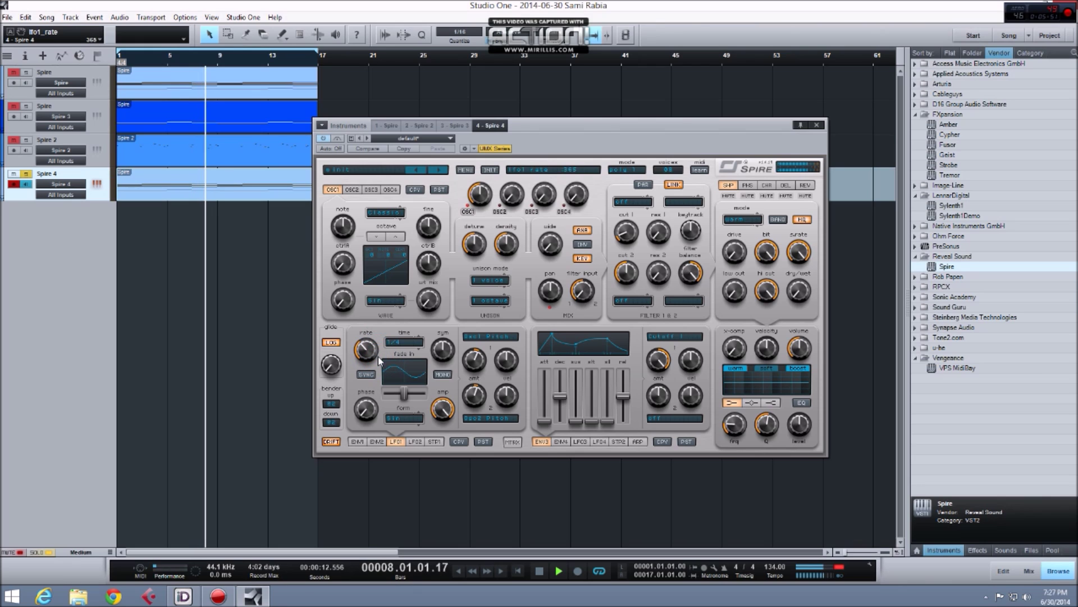
left_click_drag(450, 403, 449, 470)
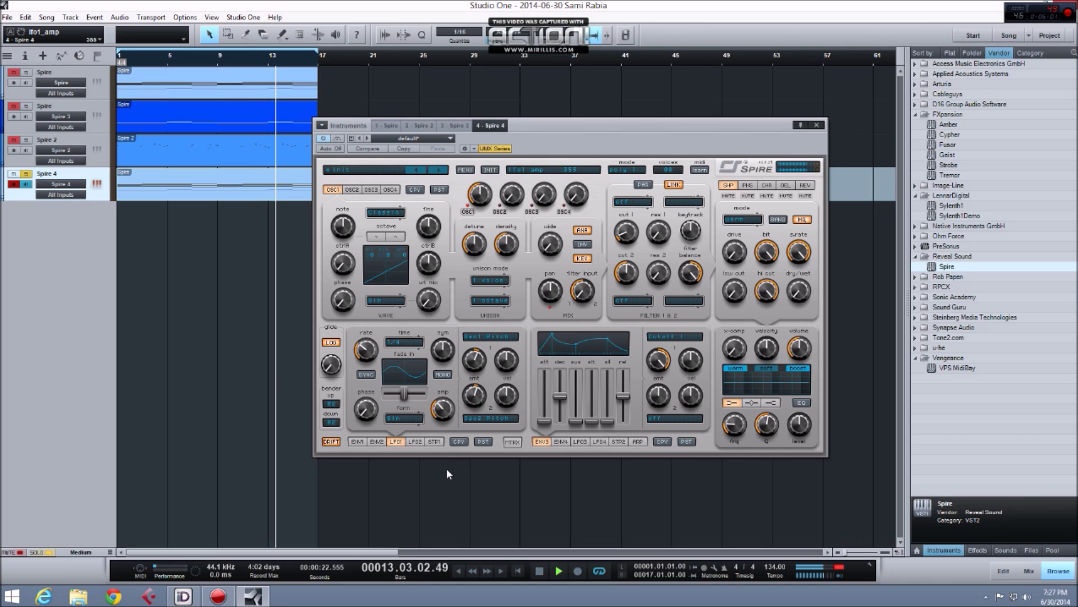
left_click_drag(468, 399, 449, 416)
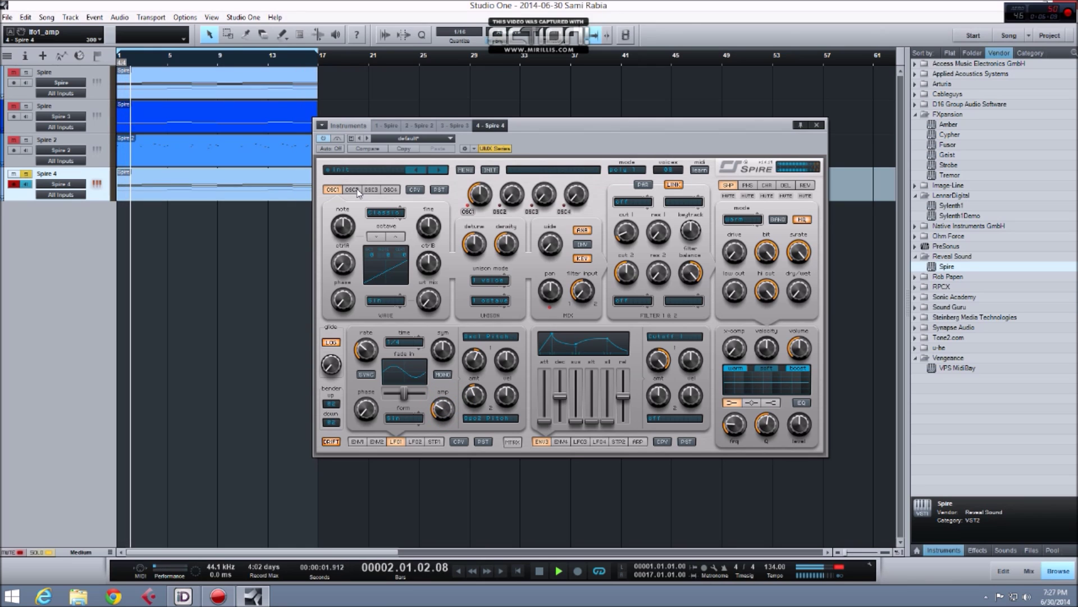
left_click(538, 570)
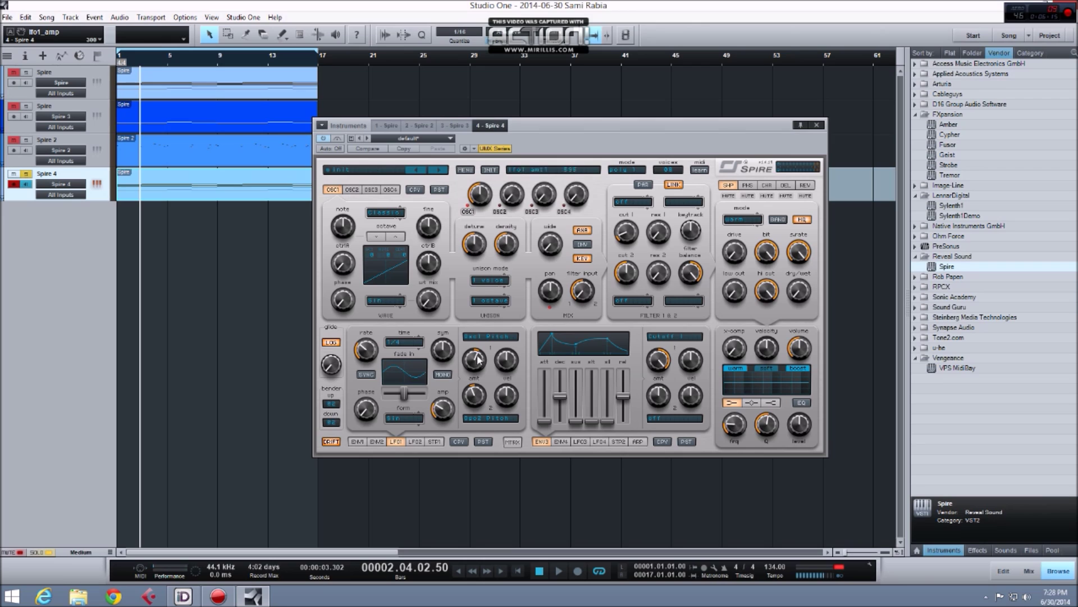
left_click(352, 190)
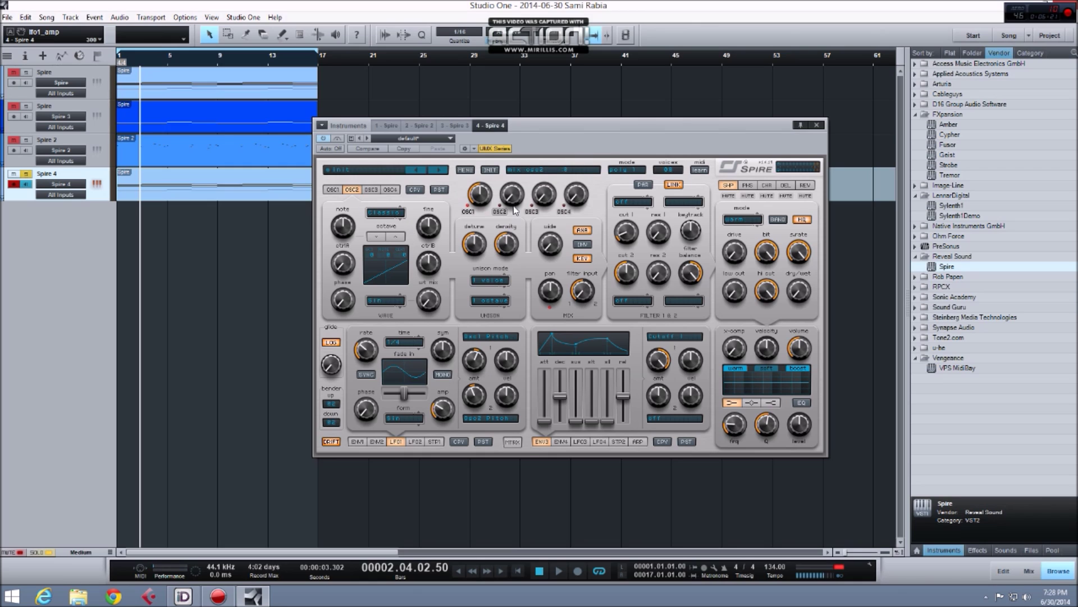
Step: Raise oscillator 2's mix level and audition the pad from the song start
left_click_drag(514, 210, 512, 147)
left_click(538, 570)
left_click(558, 570)
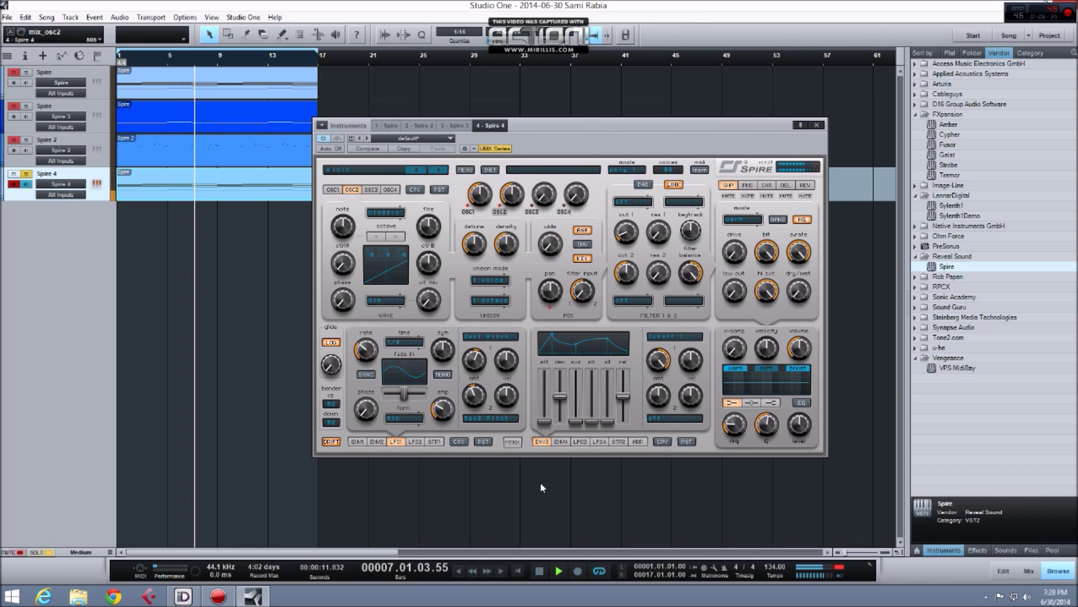
left_click(540, 572)
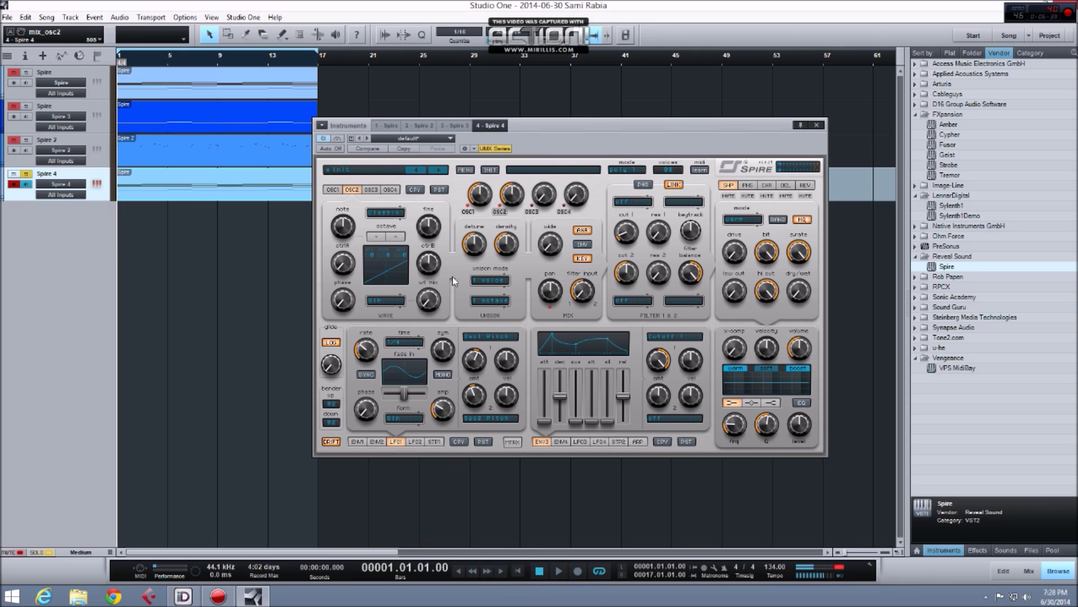
Step: Compare oscillator 1's settings with oscillator 2's pan setting
mouse_move(480, 195)
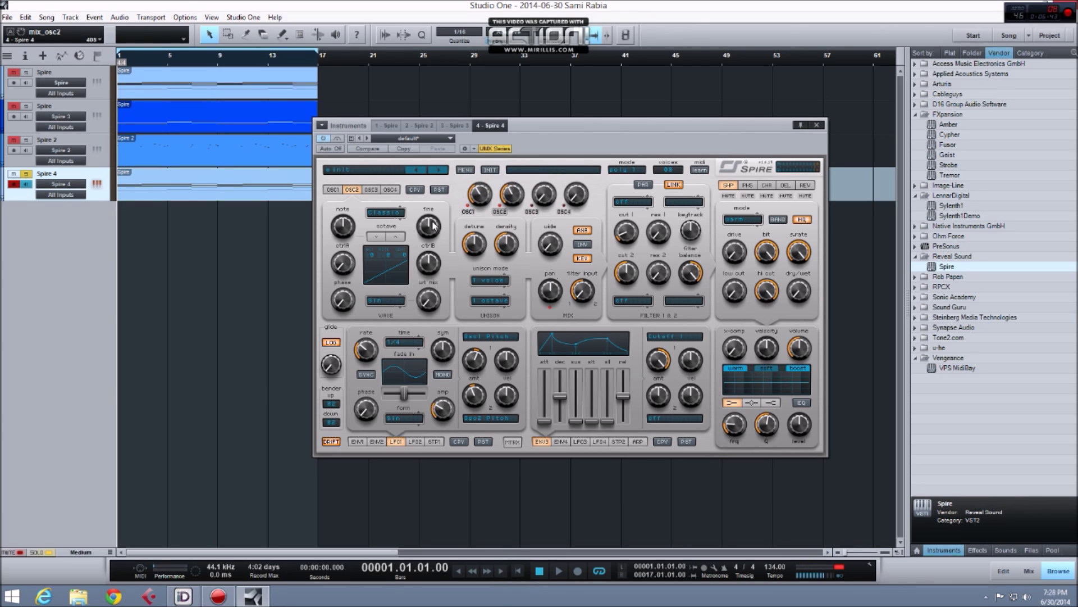
left_click(325, 189)
mouse_move(562, 290)
left_click(352, 189)
mouse_move(552, 291)
Step: Audition the pad with oscillator 2, then stop and return to the song start
left_click(557, 570)
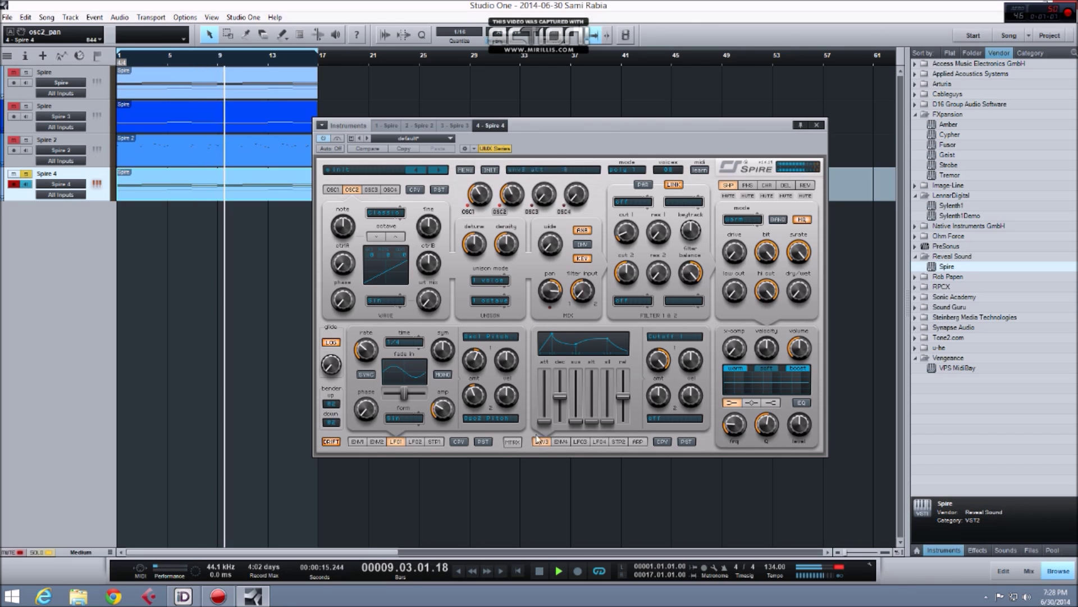
left_click(539, 571)
left_click(539, 571)
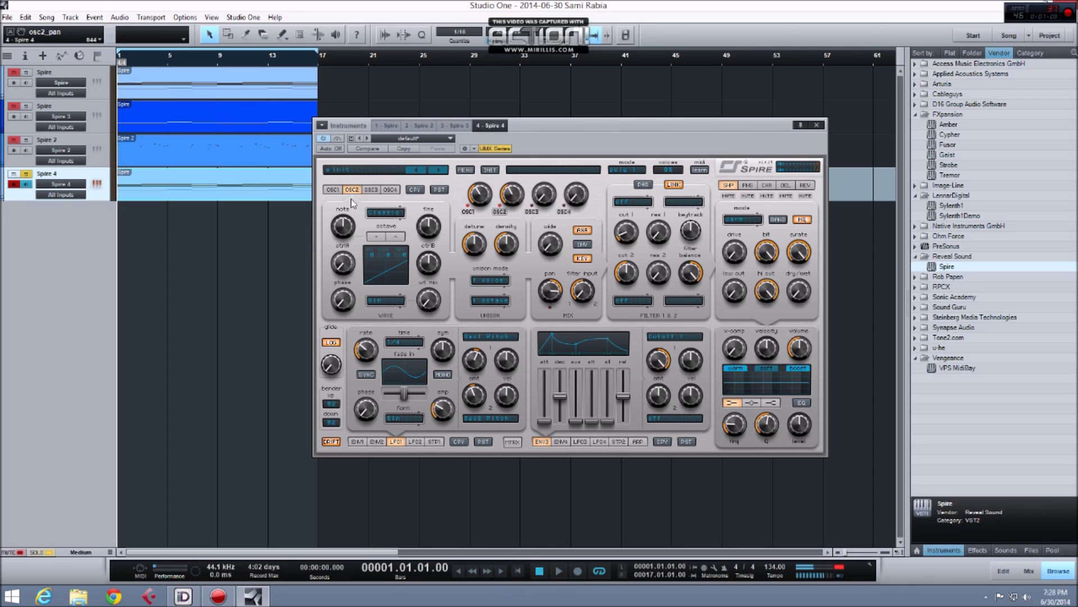
Step: Give oscillator 3 nine unison voices and raise its mix level to 390
left_click(370, 191)
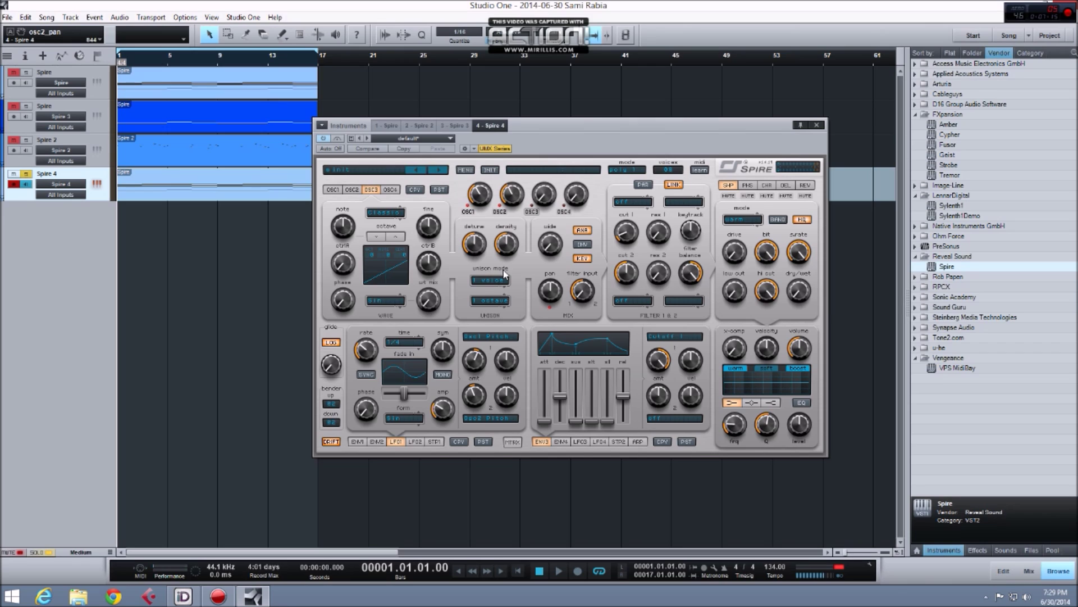
left_click(488, 281)
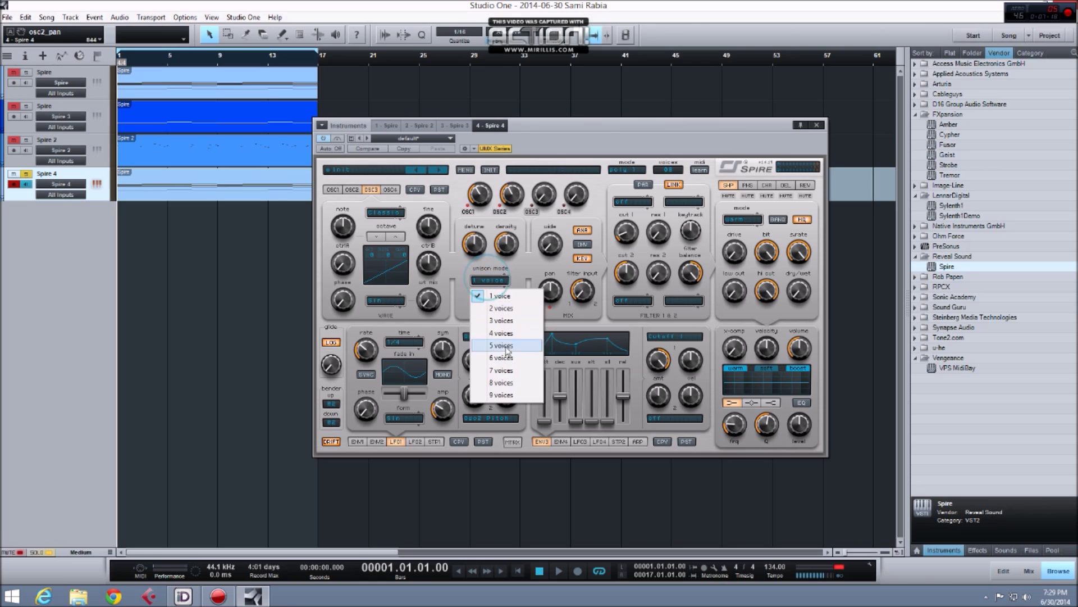
left_click(497, 399)
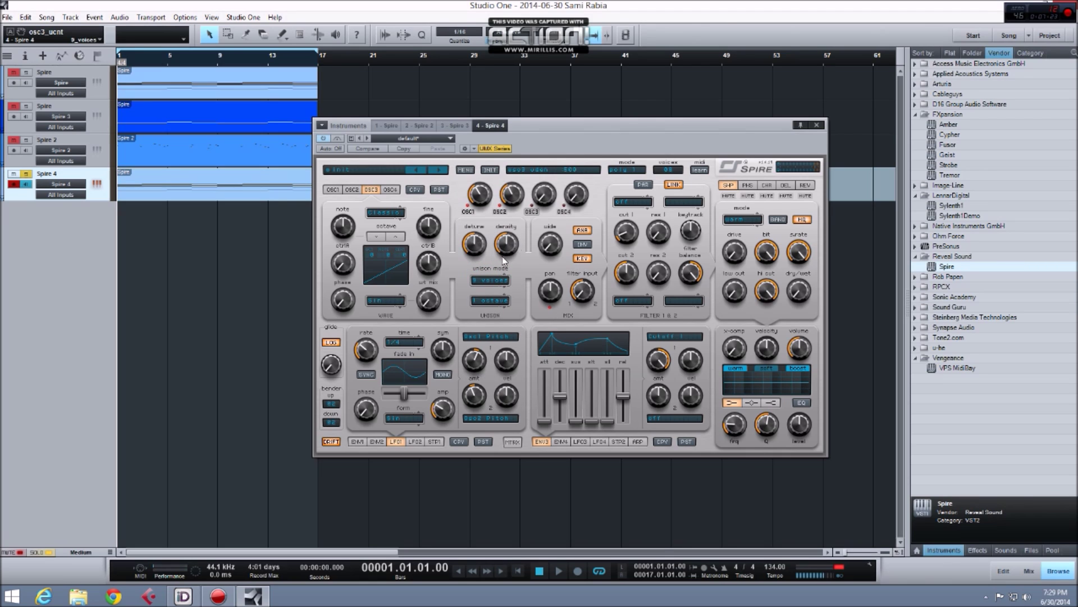
left_click_drag(545, 198, 548, 172)
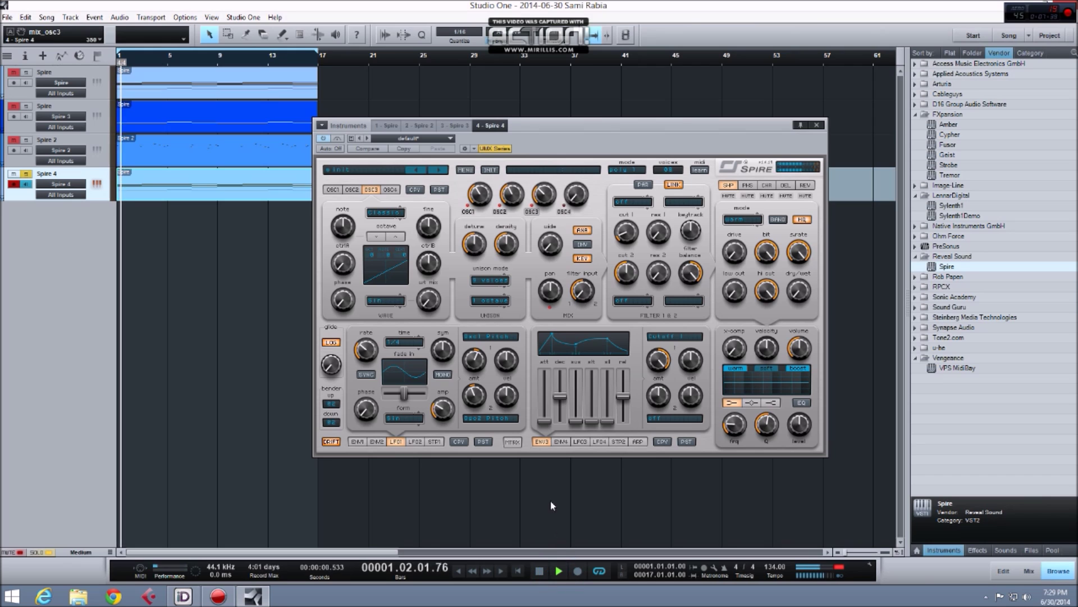
left_click_drag(543, 207, 544, 202)
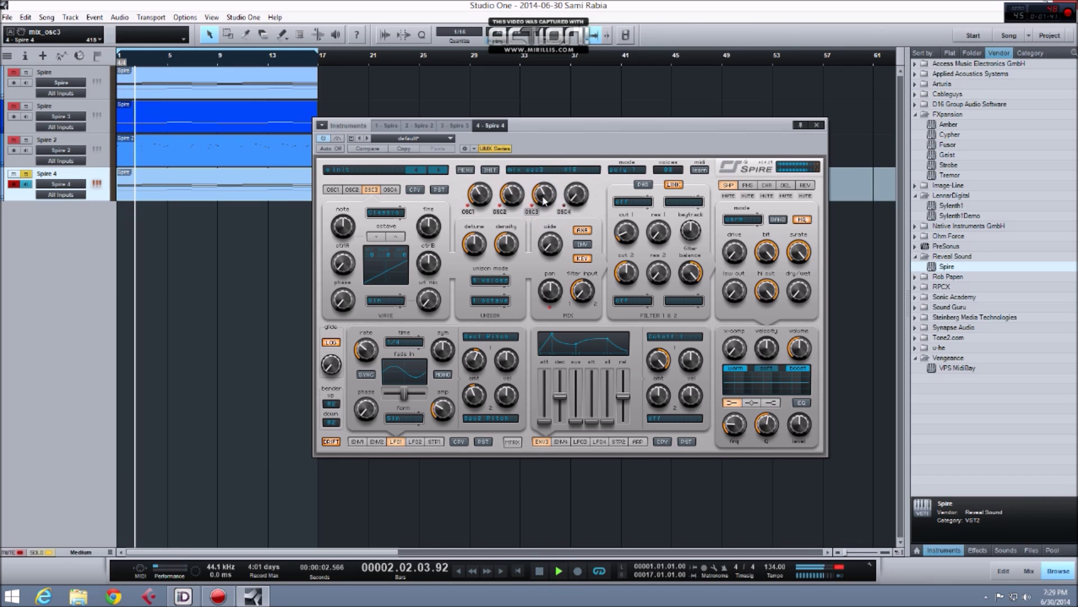
Step: Increase oscillator 3's unison detune and widen its stereo spread to about 249, replaying from the start
left_click_drag(475, 244, 481, 235)
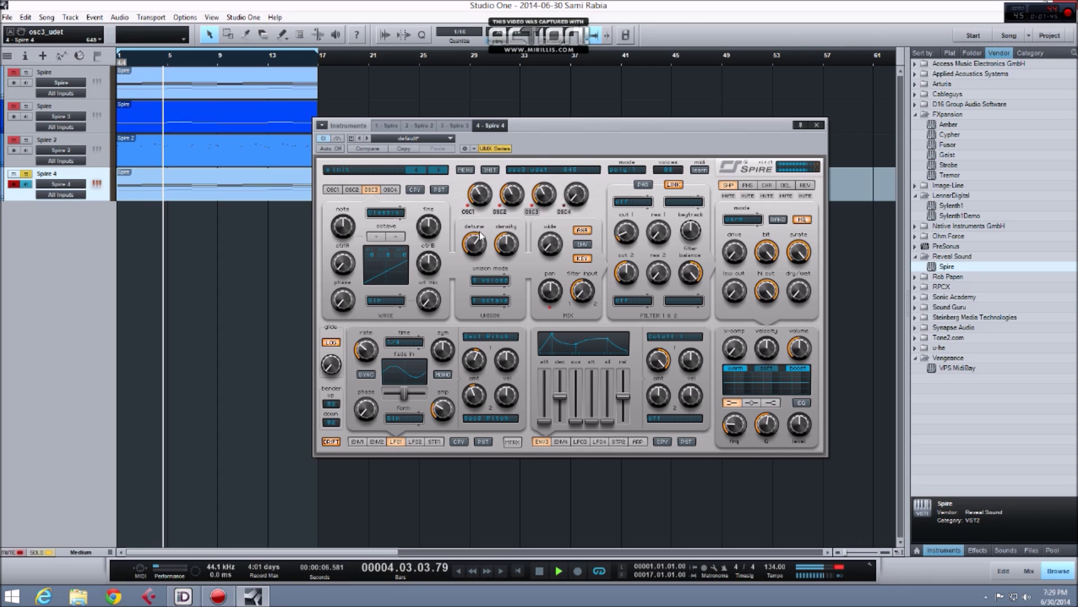
left_click(541, 571)
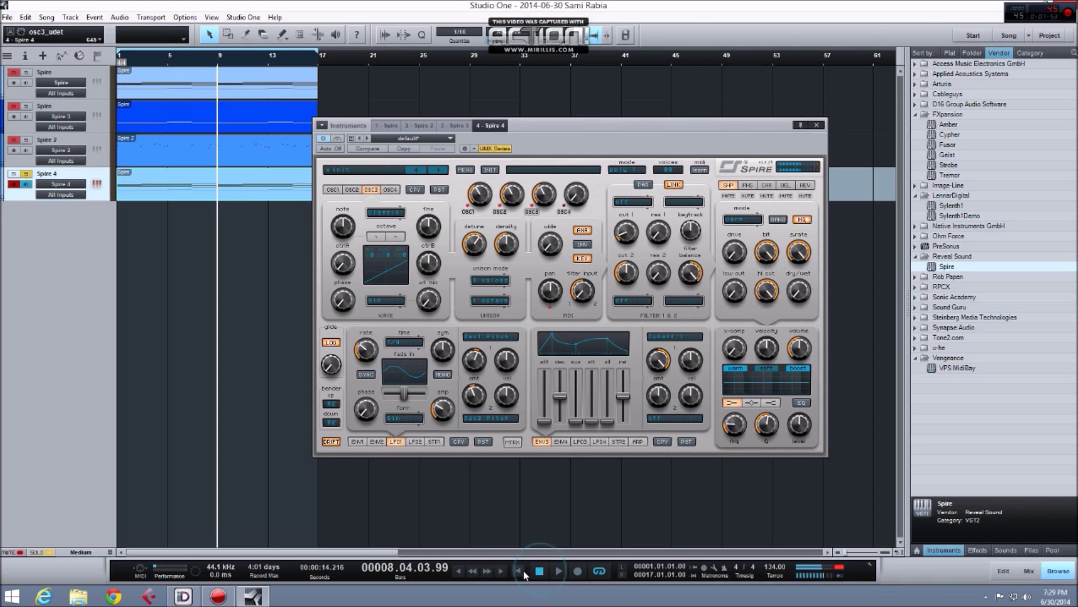
left_click(517, 571)
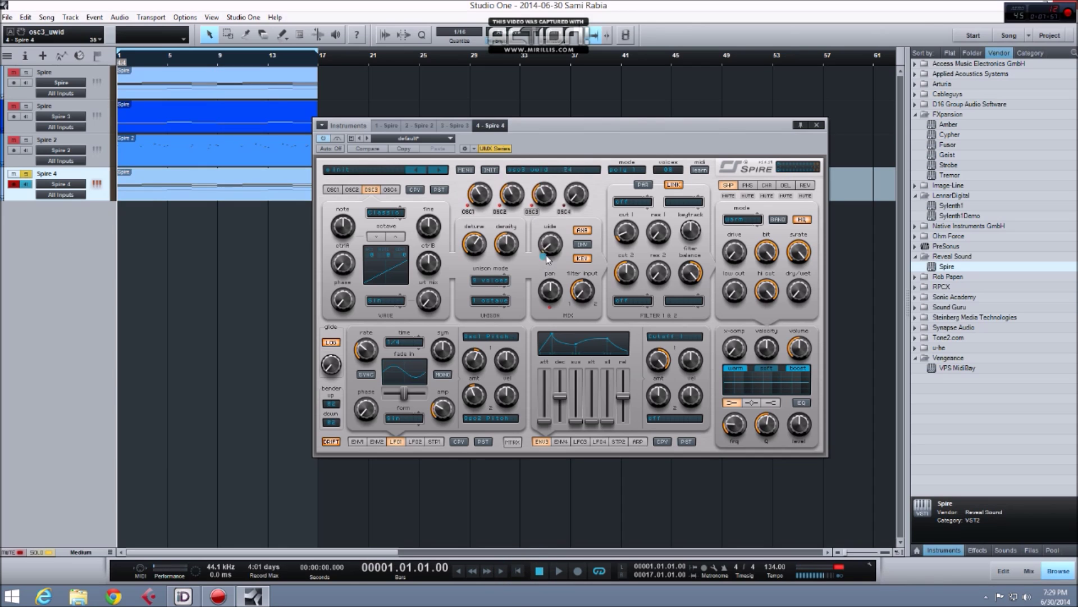
left_click(558, 571)
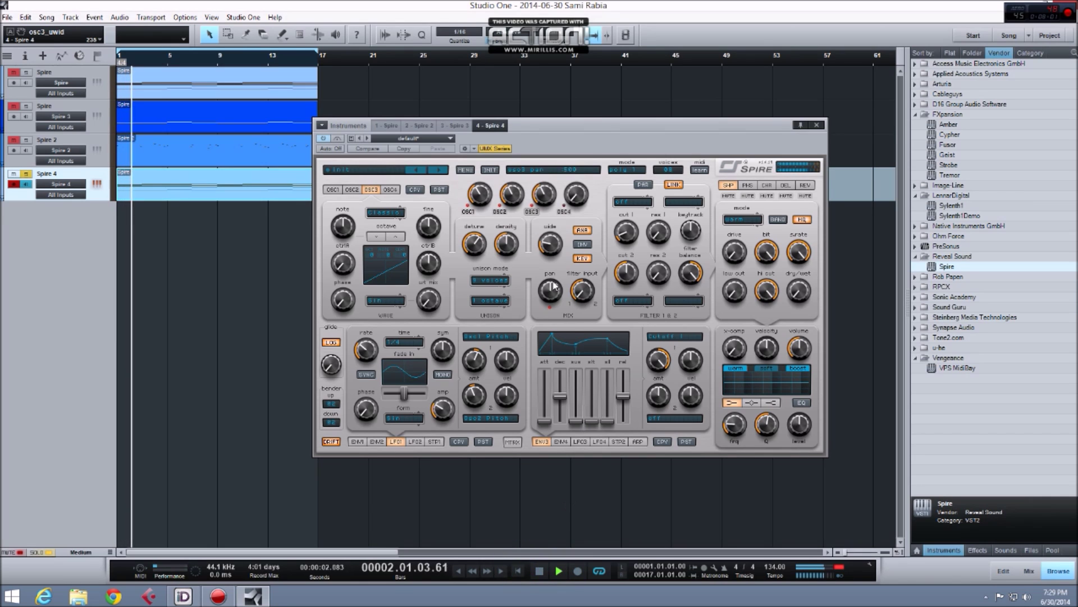
left_click_drag(549, 242, 547, 224)
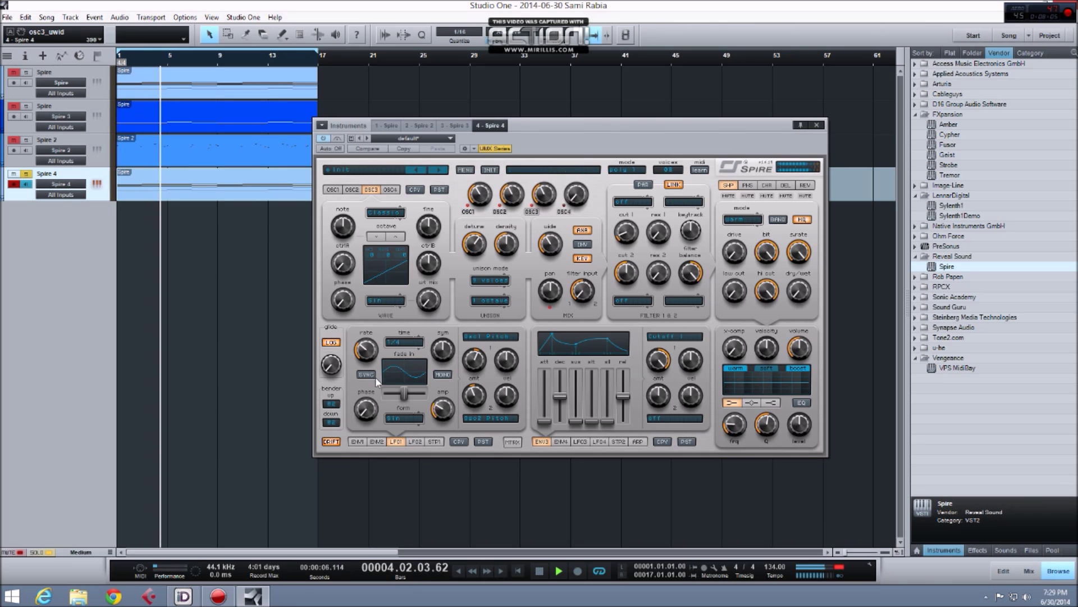
Step: Bring up envelope 1 and audition the pad from the song start
left_click(356, 441)
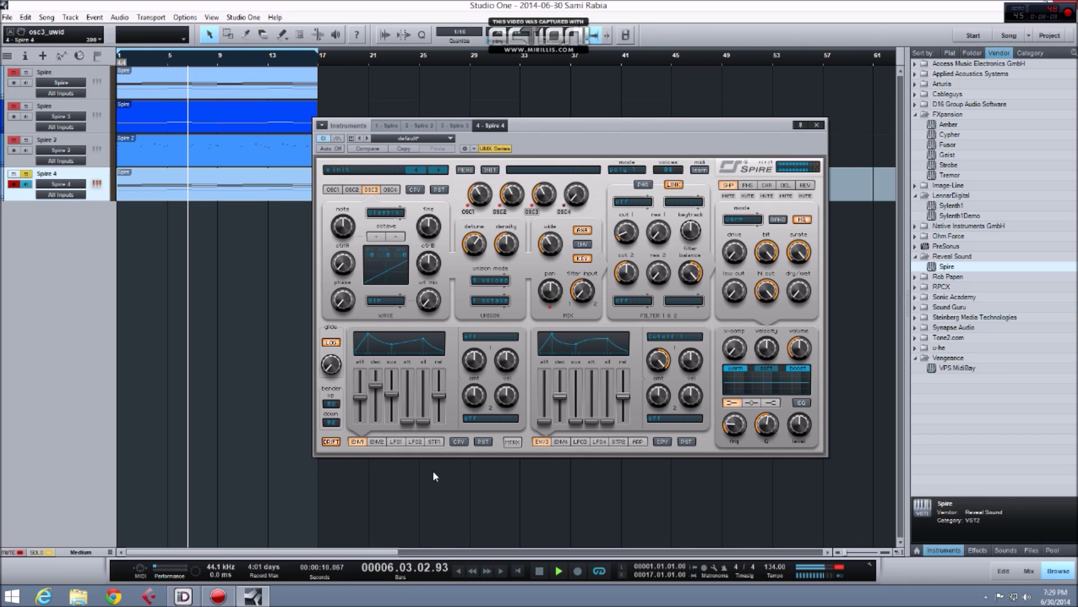
left_click(537, 573)
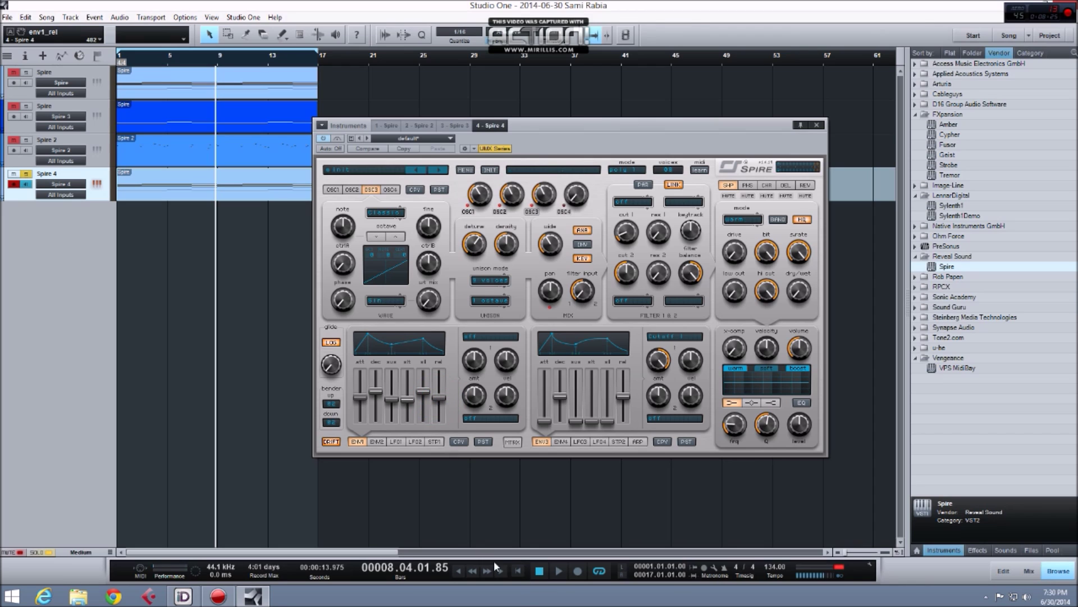
left_click(516, 570)
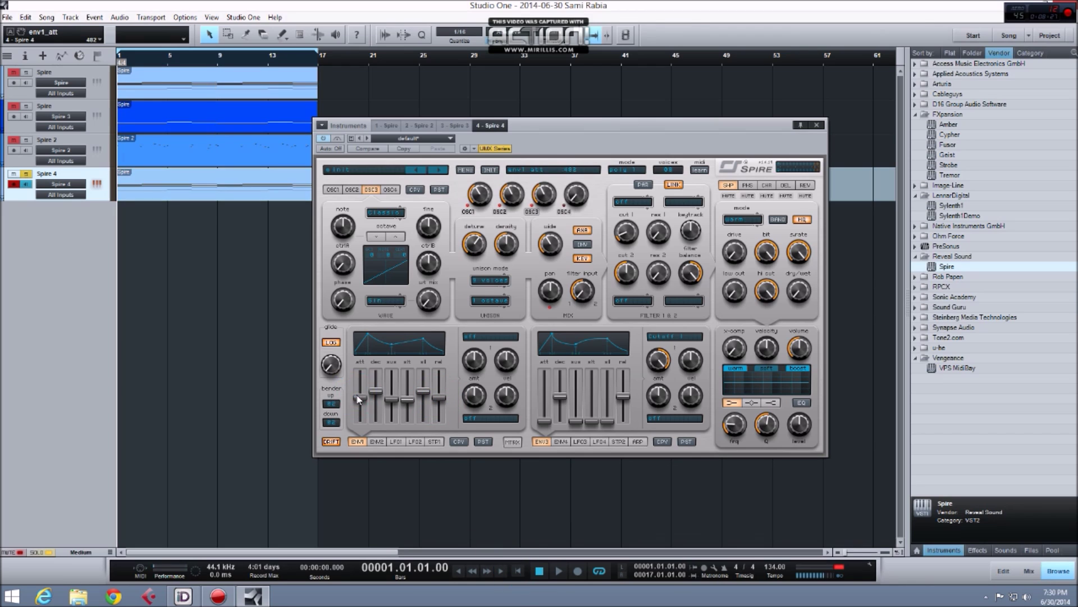
left_click(558, 571)
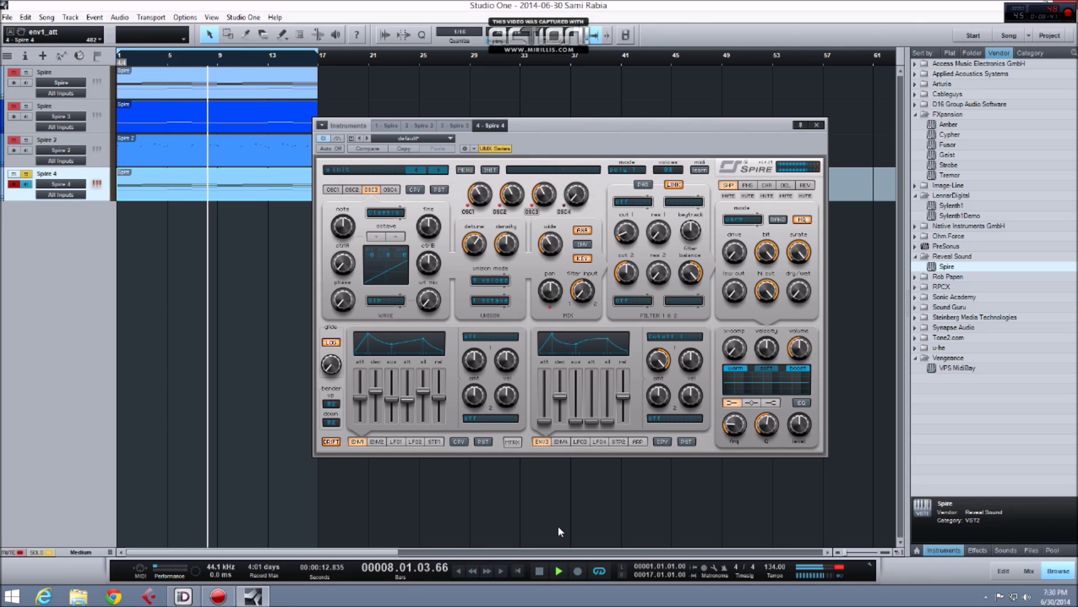
key("space")
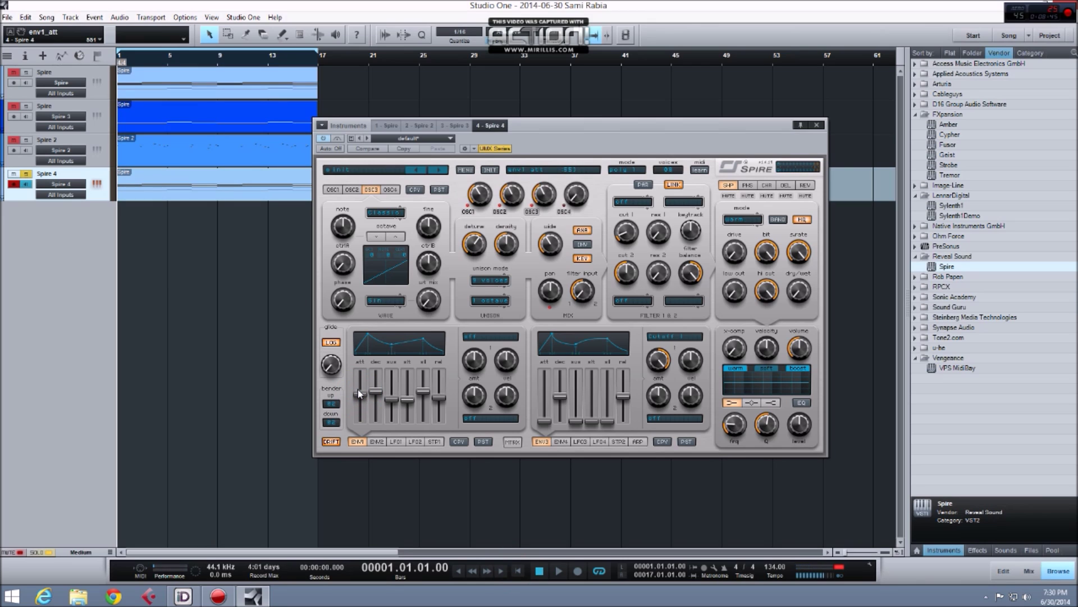
Step: Set envelope 1's release to about 632 and sustain to 563 while the pad plays
left_click(375, 393)
left_click(551, 571)
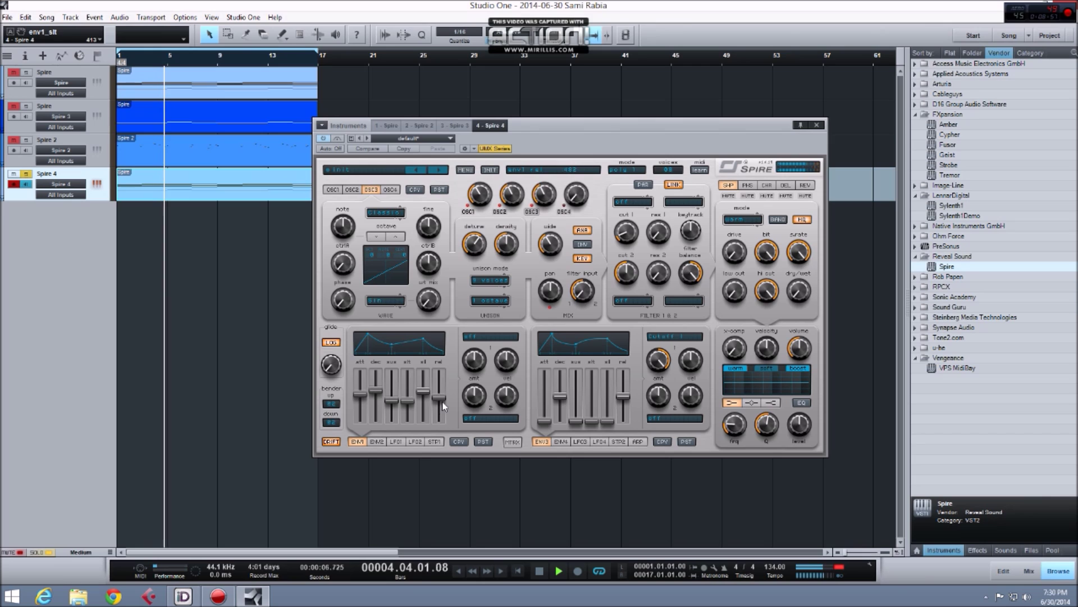
left_click_drag(440, 400, 444, 394)
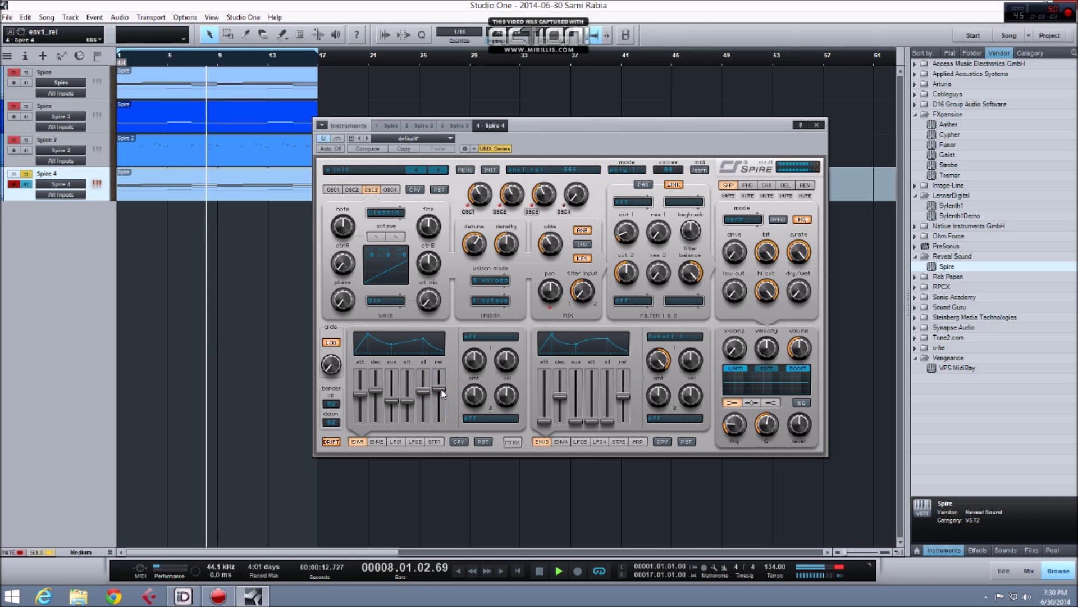
left_click_drag(444, 393, 442, 395)
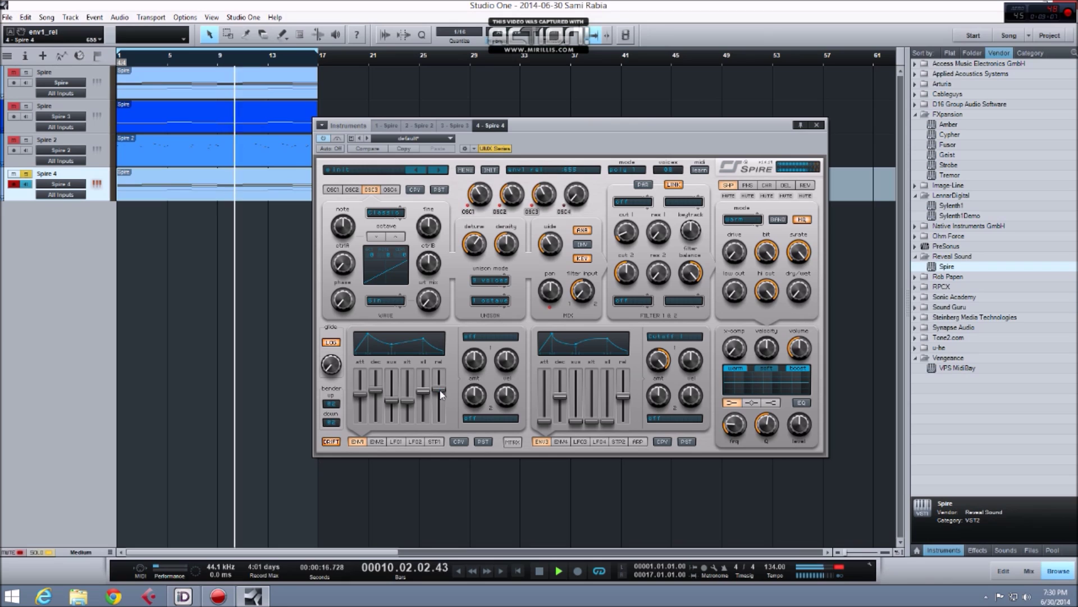
left_click_drag(441, 394, 441, 396)
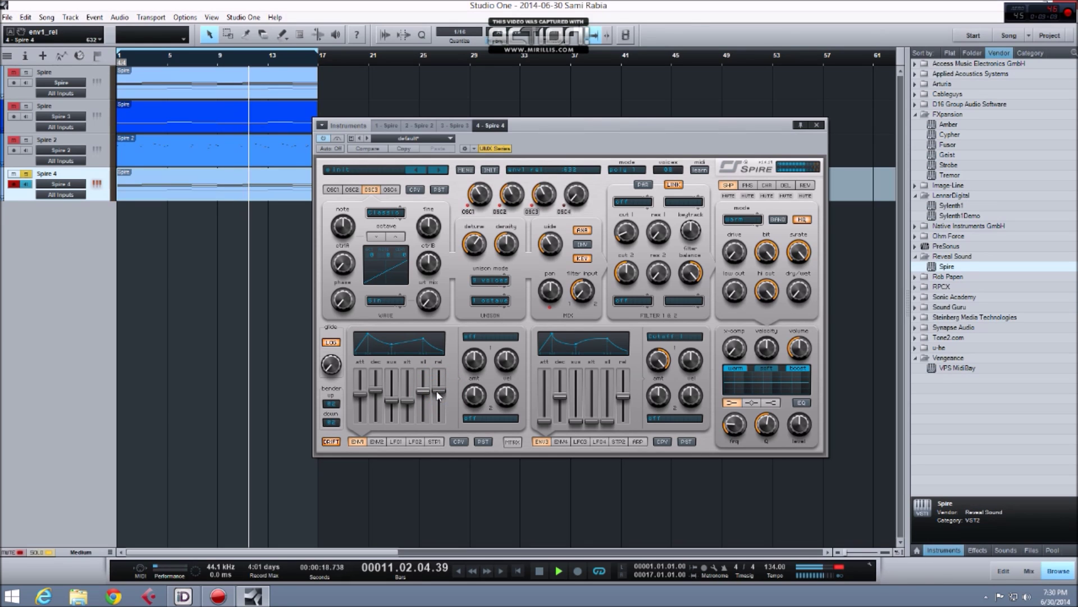
left_click_drag(432, 396, 432, 398)
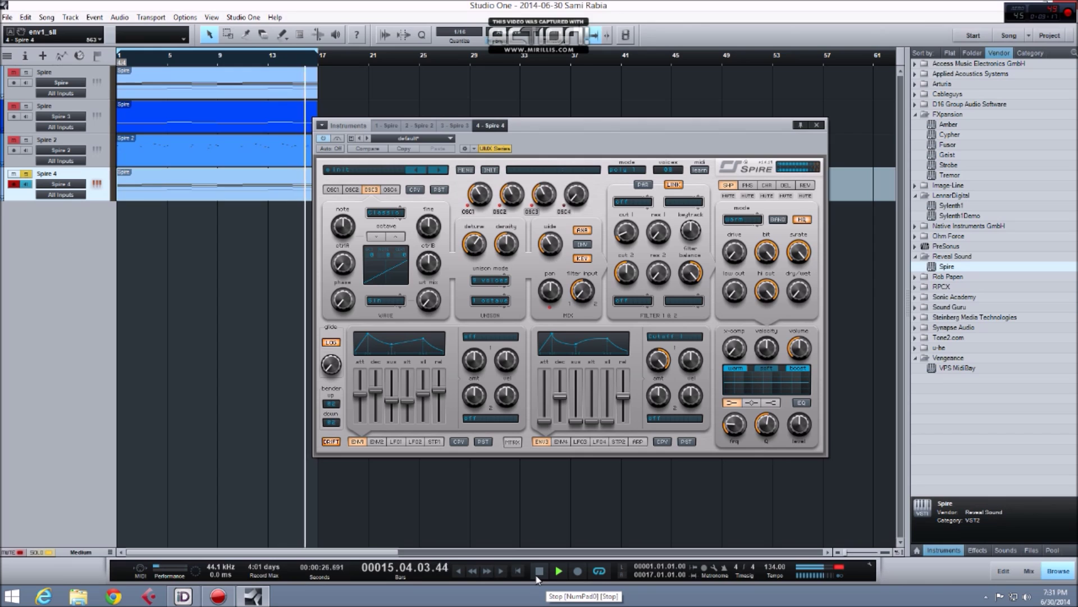
Step: Return to the song start and make oscillator 4 a Noise oscillator
left_click(539, 571)
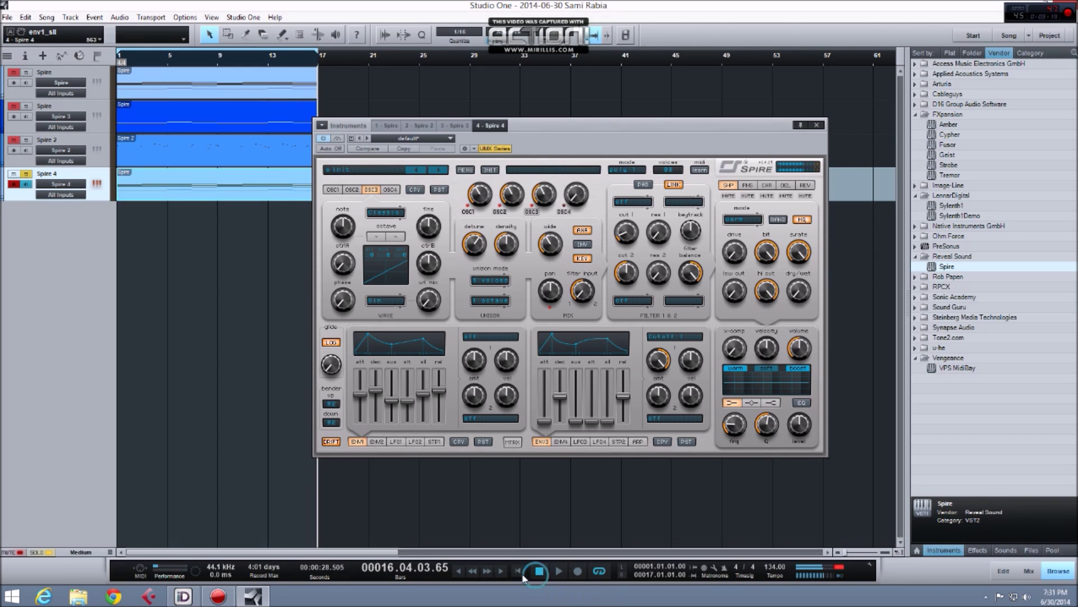
left_click(517, 571)
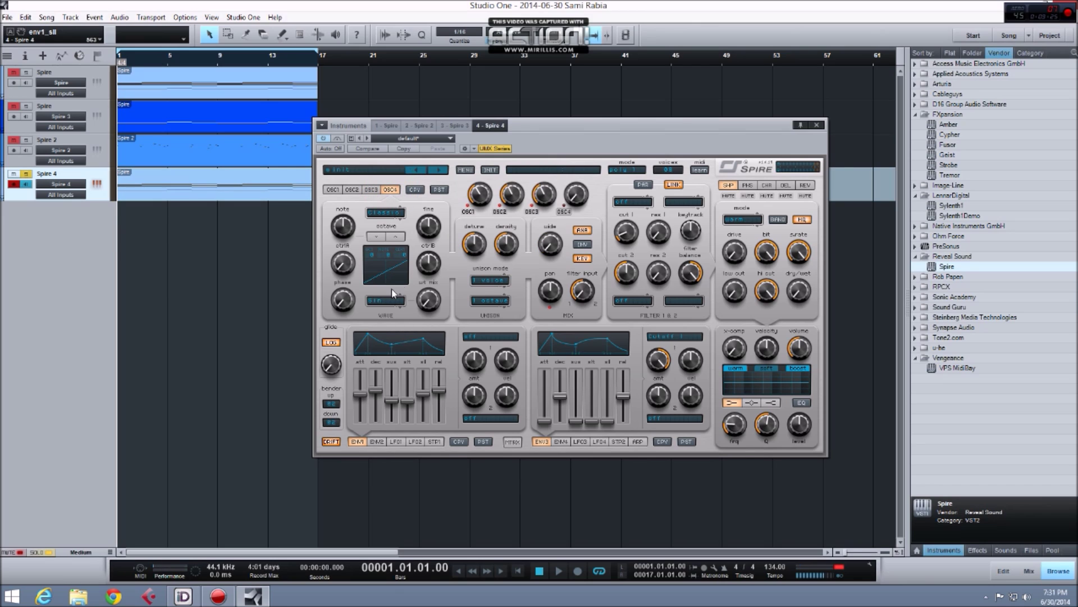
left_click(379, 217)
left_click(387, 239)
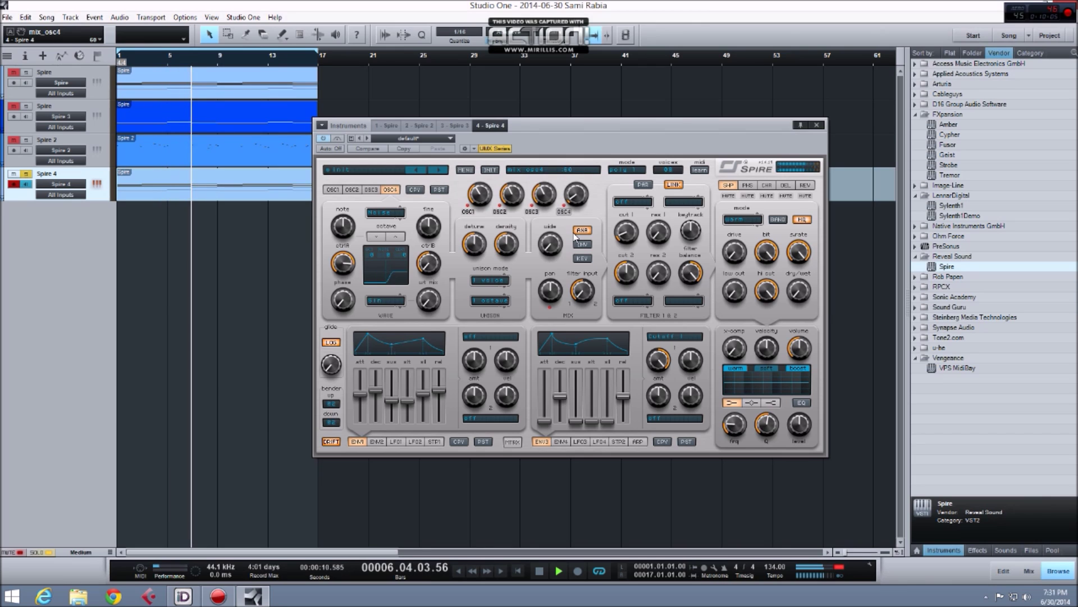
Step: Return to the start and inspect ENV2's destination list without assigning anything
left_click(518, 571)
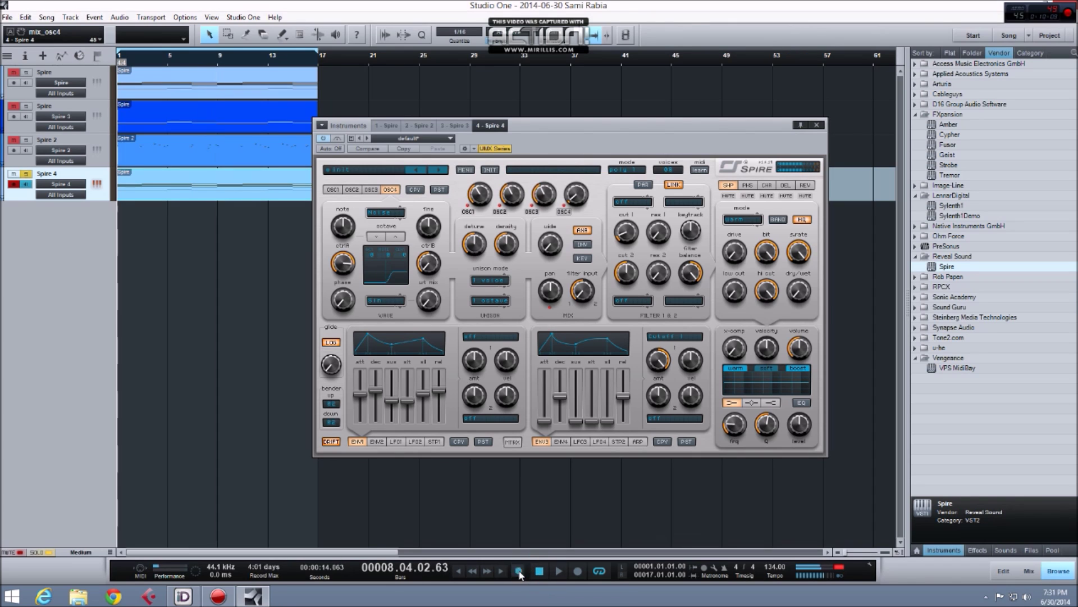
left_click(376, 442)
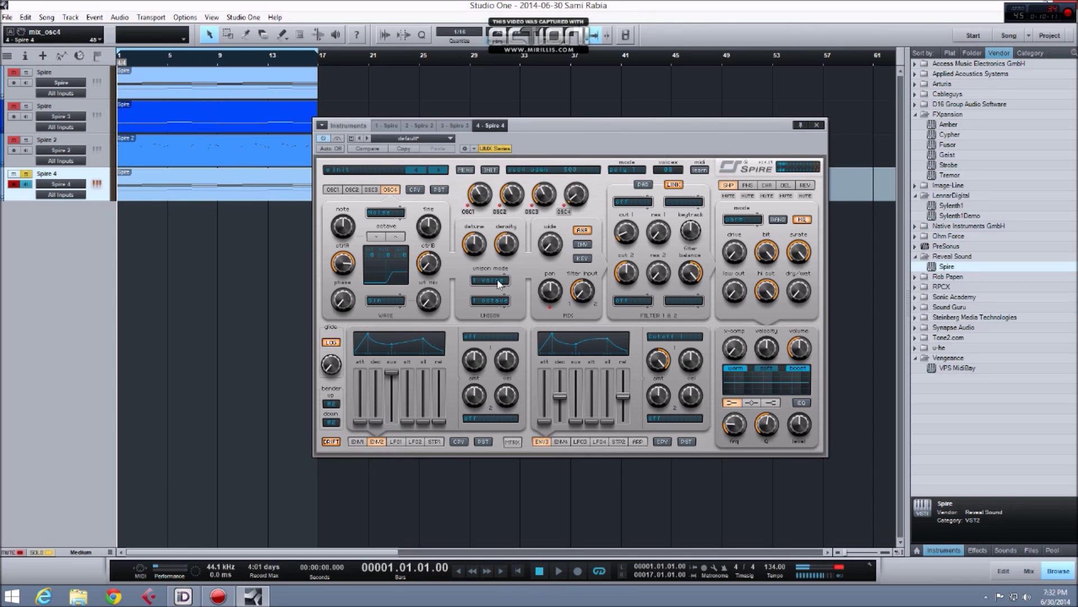
left_click(483, 337)
mouse_move(510, 415)
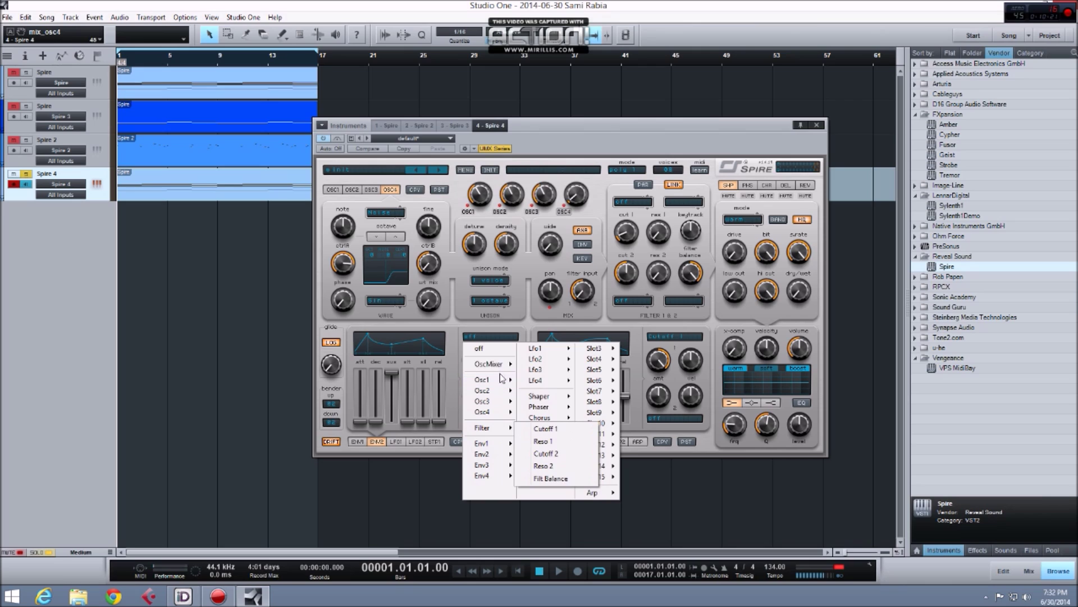
mouse_move(494, 364)
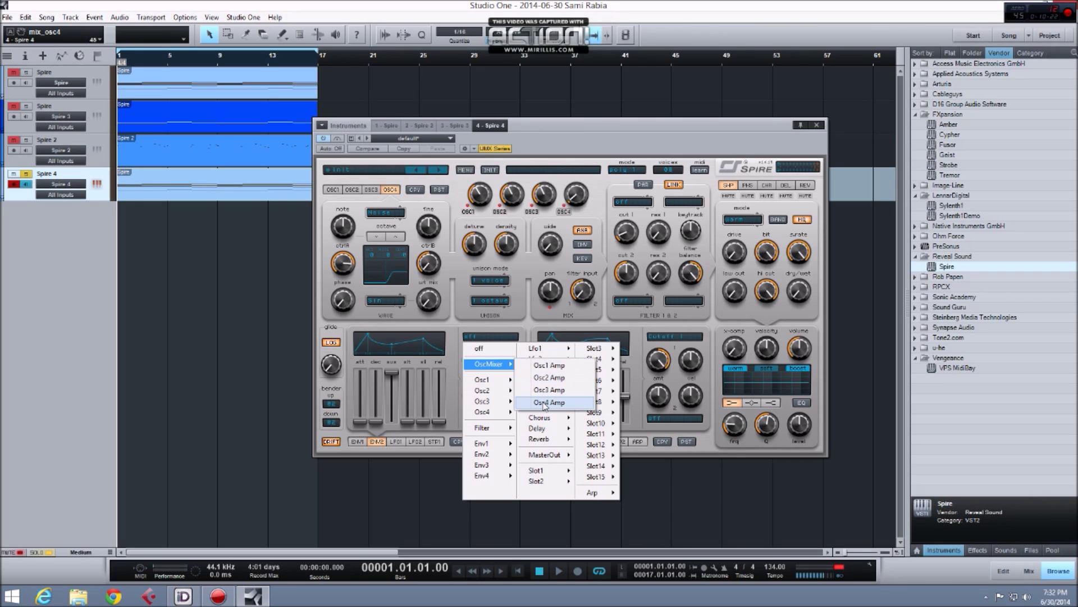
left_click(565, 230)
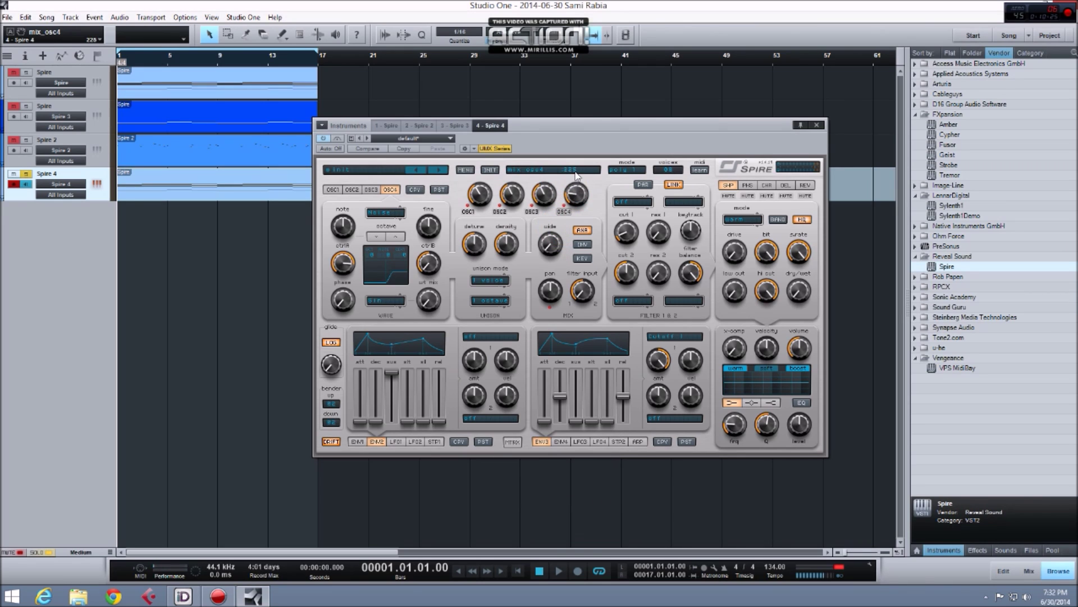
Step: Set Filter 1 to the perfecto type and play the pad to hear it
left_click(357, 442)
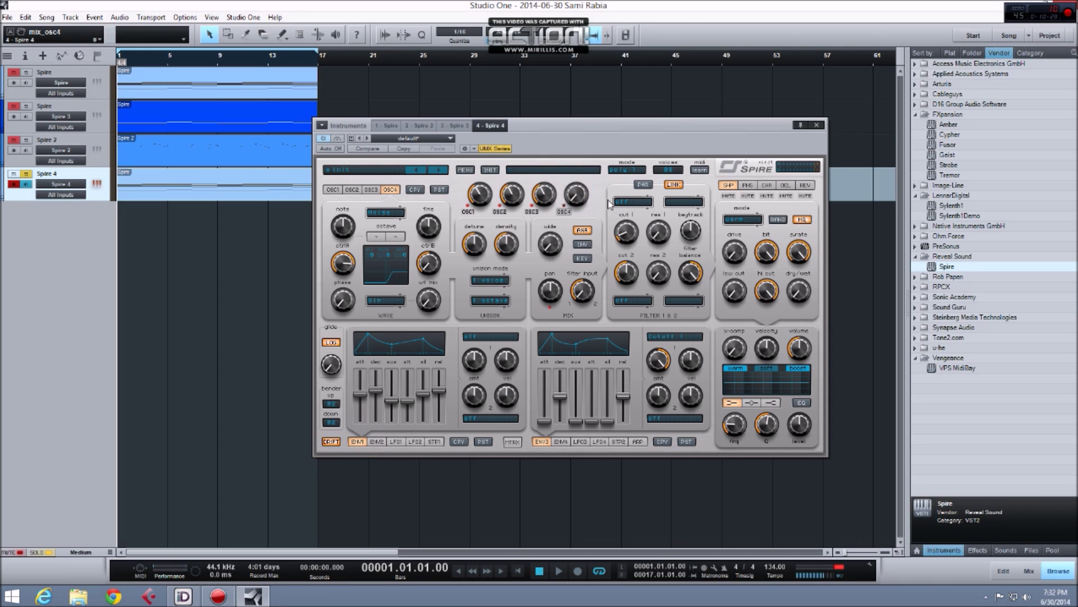
left_click(632, 203)
left_click(640, 231)
left_click(557, 571)
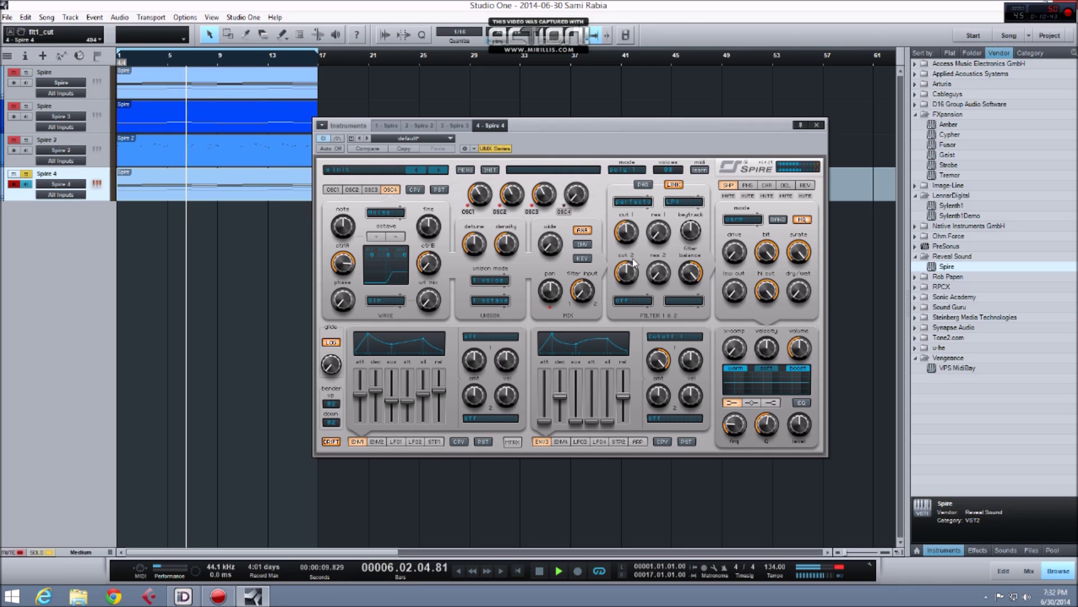
Step: Check envelope 3's target, then replay and lower Filter 1 resonance from 114 to 60
left_click(540, 570)
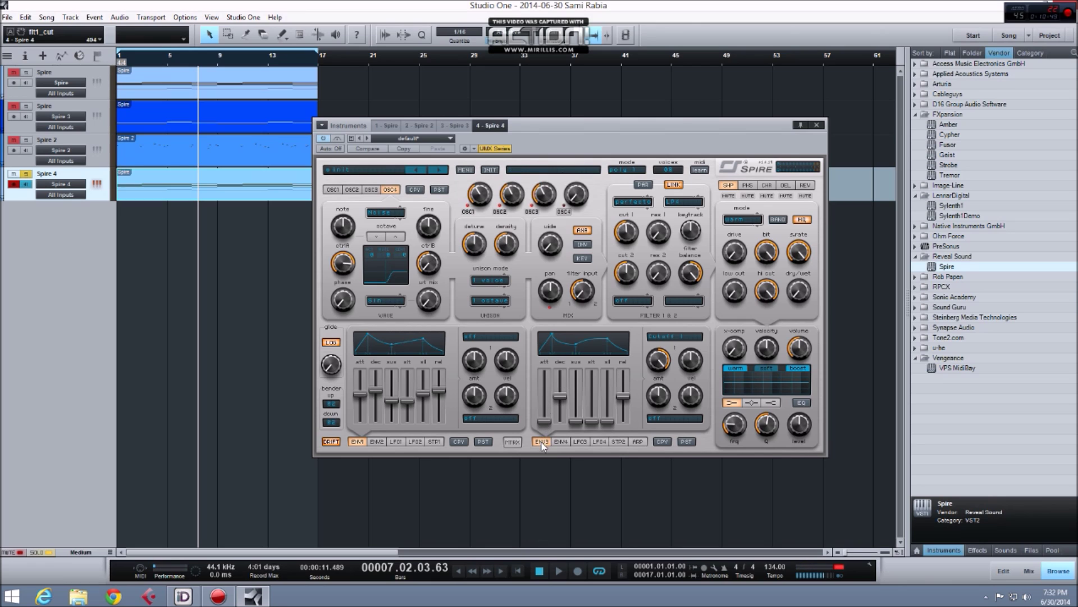
left_click(653, 335)
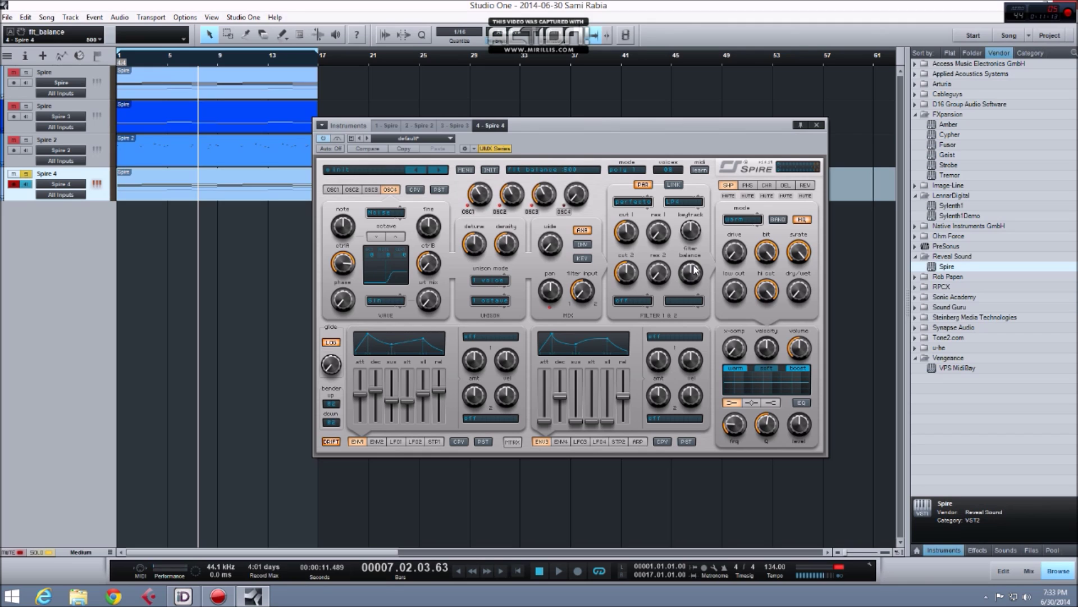
left_click(518, 570)
left_click(556, 572)
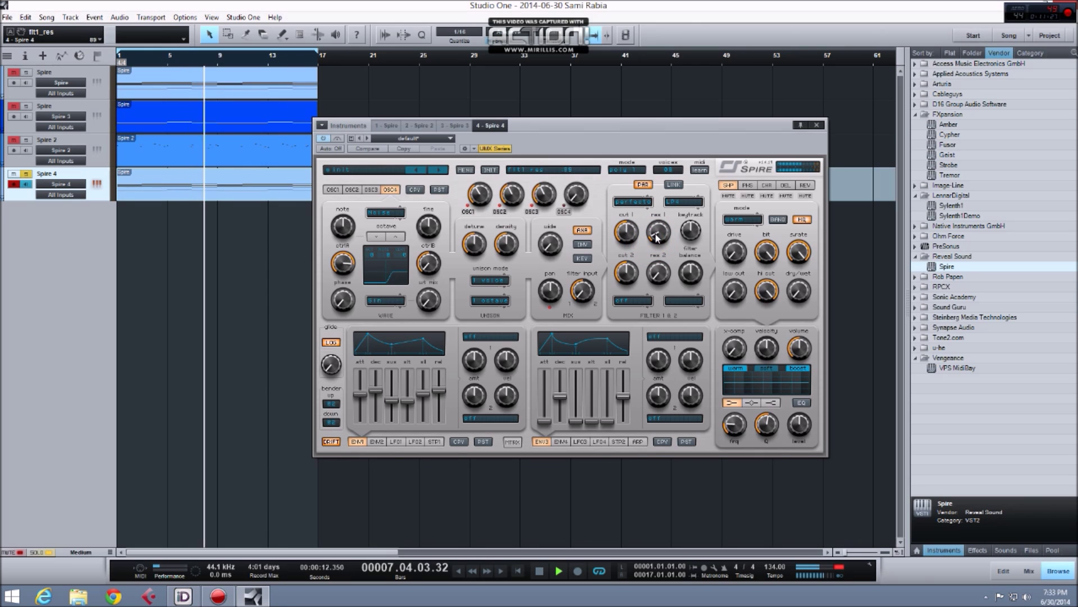
mouse_move(658, 234)
left_click_drag(657, 235, 656, 240)
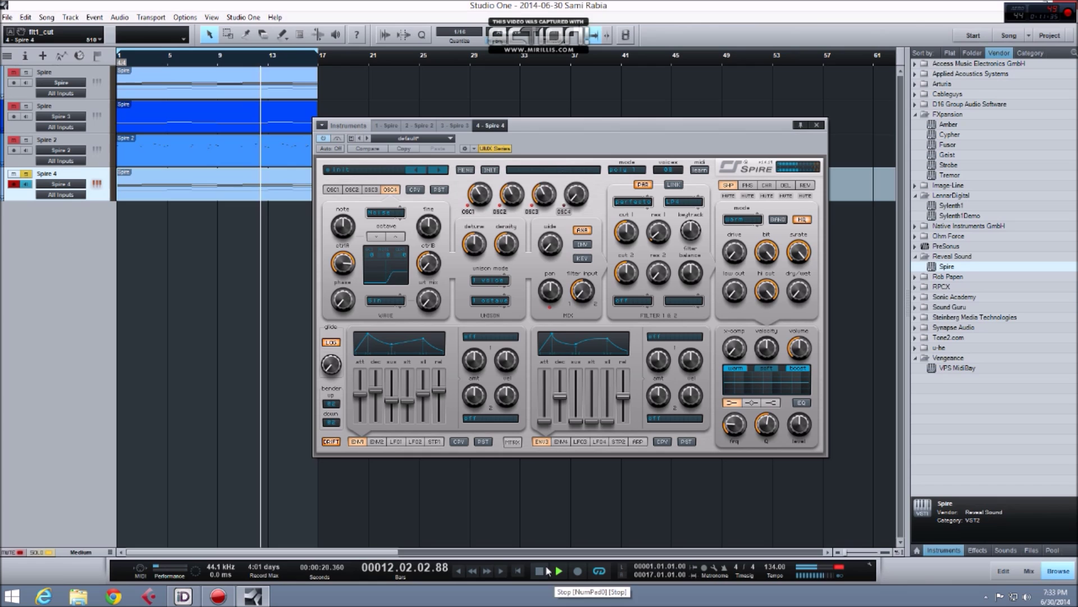
Step: Set Filter 2 to the scorpio type in BlackBP4 mode
left_click(626, 302)
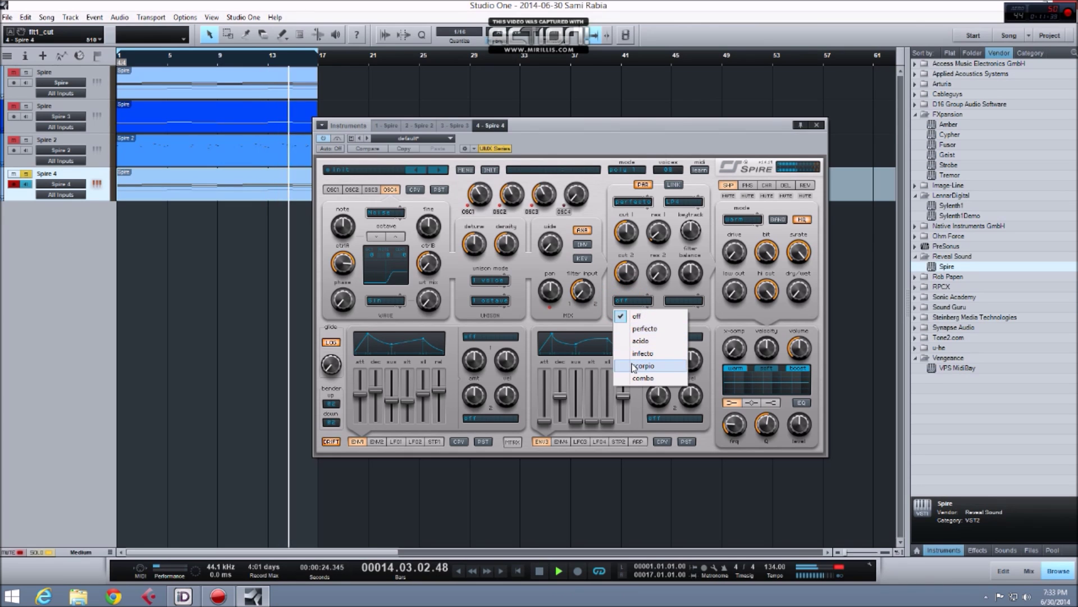
left_click(643, 366)
left_click(672, 301)
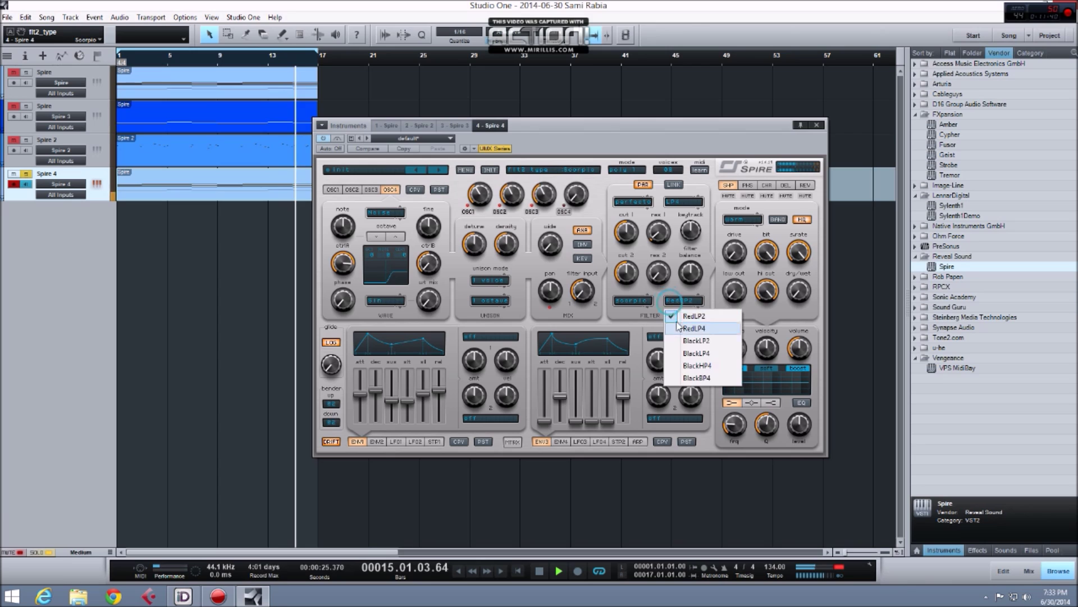
left_click(681, 376)
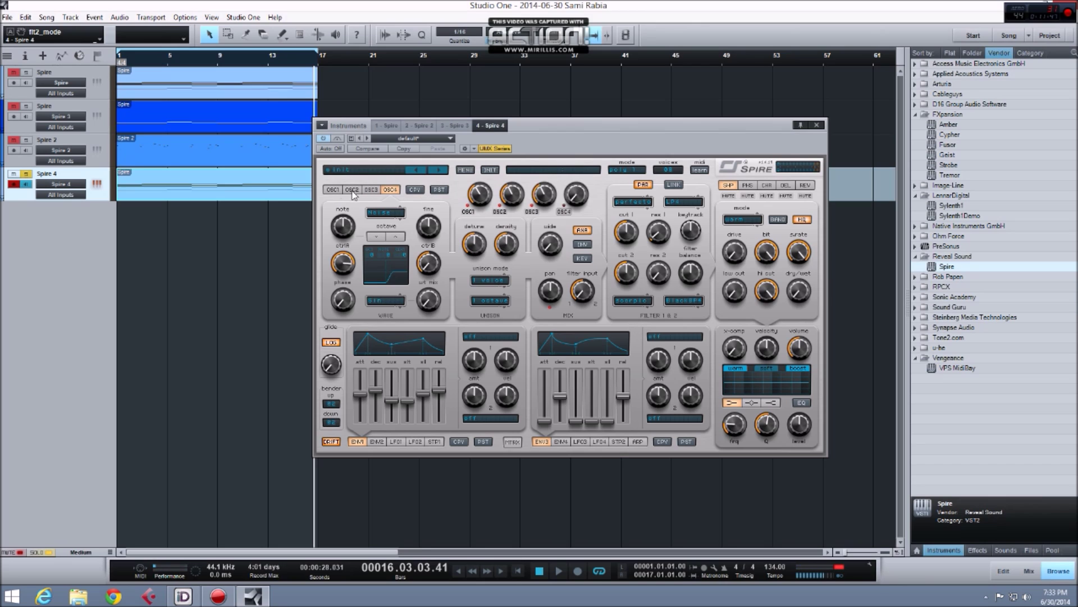
Step: Replay from bar 1, tuning Filter 2 resonance and cutoff to about 715, then stop
left_click(333, 190)
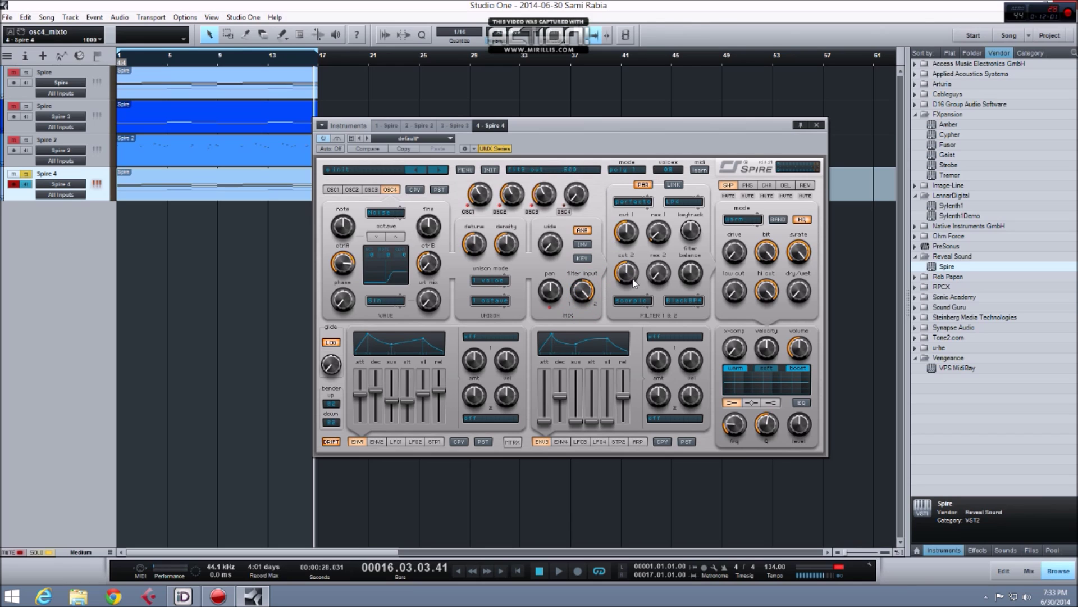
left_click(517, 570)
left_click(559, 571)
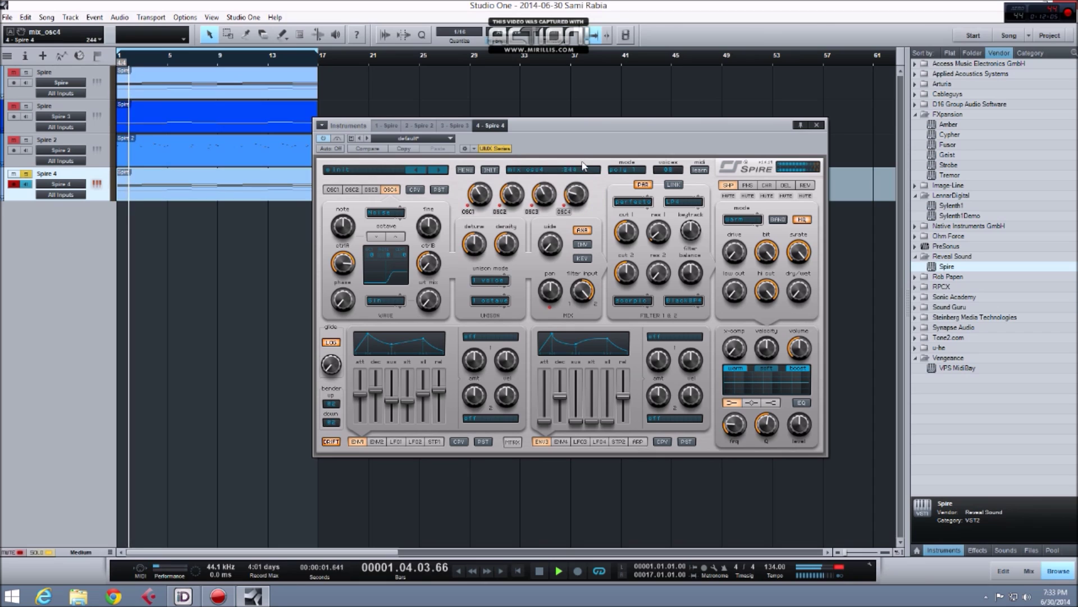
left_click_drag(656, 275, 663, 237)
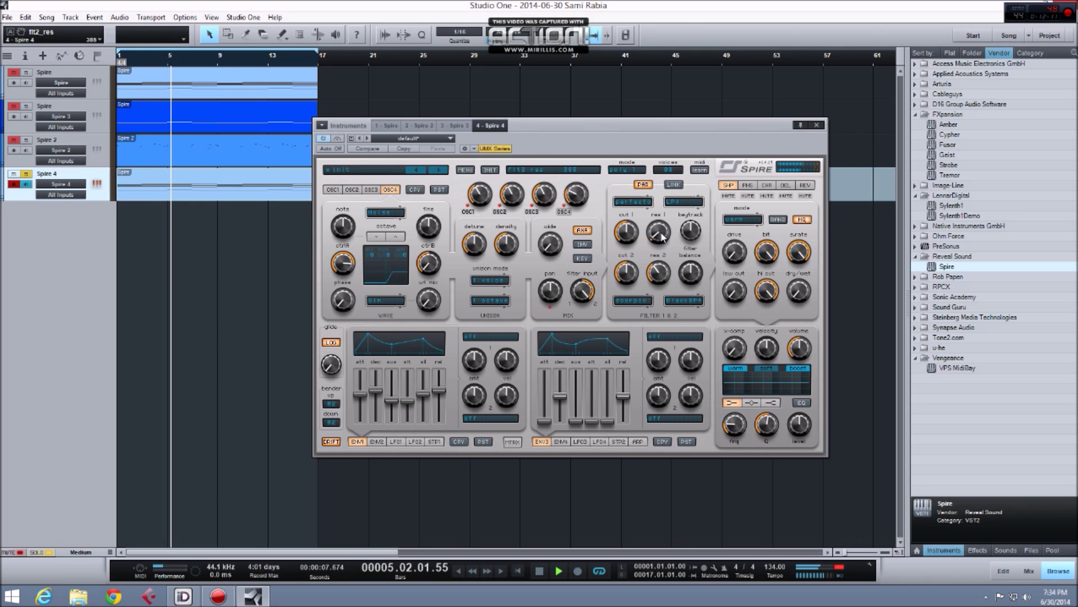
mouse_move(629, 274)
left_mouse_down()
mouse_move(636, 248)
mouse_move(632, 270)
left_mouse_up()
key("space")
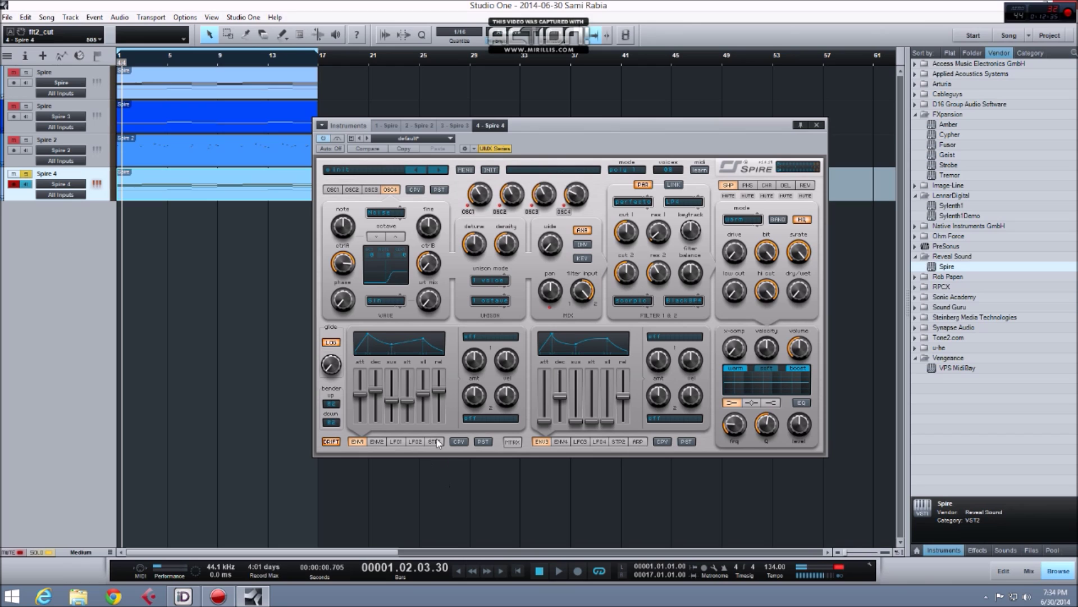
Step: Make LFO2 also modulate Filter Cutoff 2
left_click(397, 442)
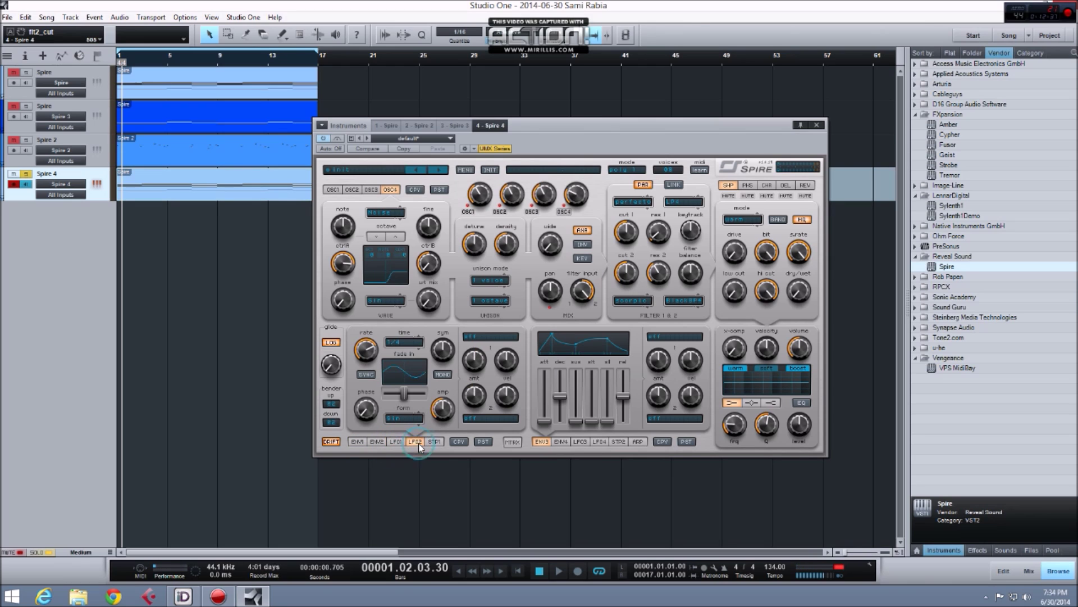
left_click(473, 338)
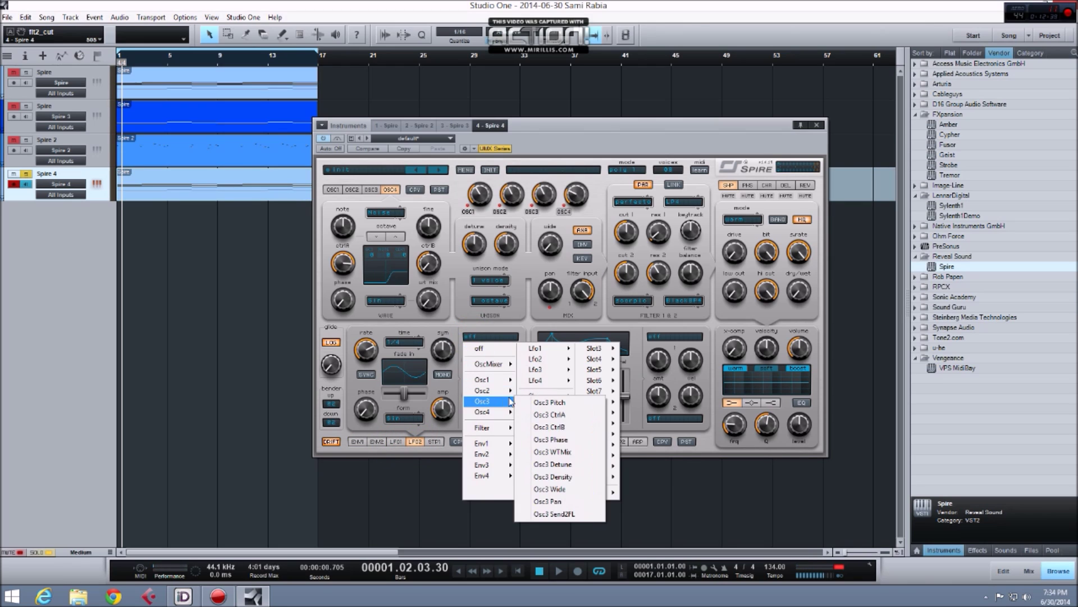
mouse_move(509, 396)
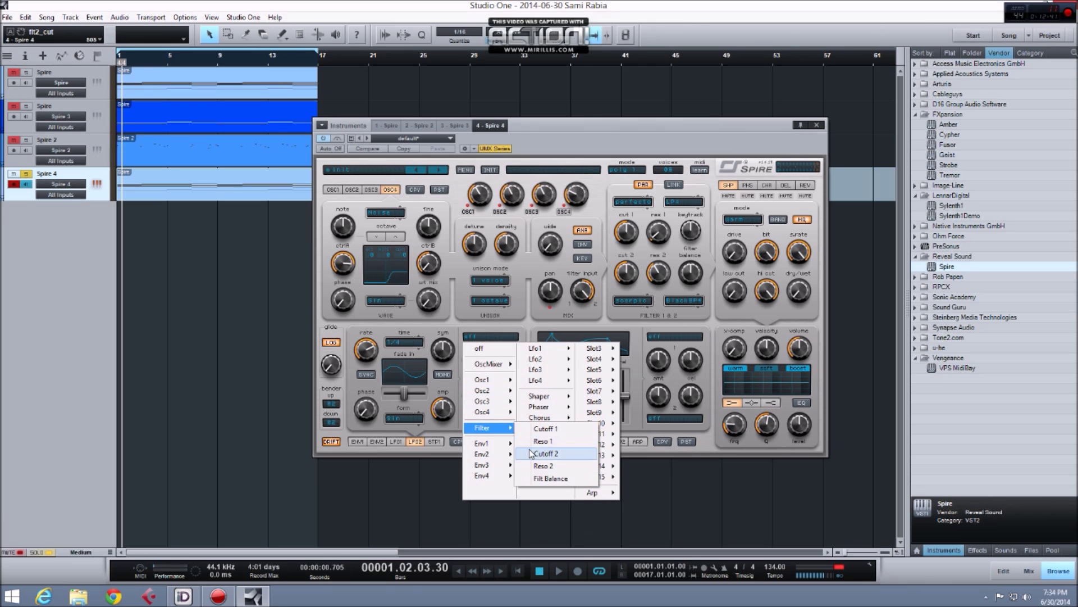
left_click(543, 453)
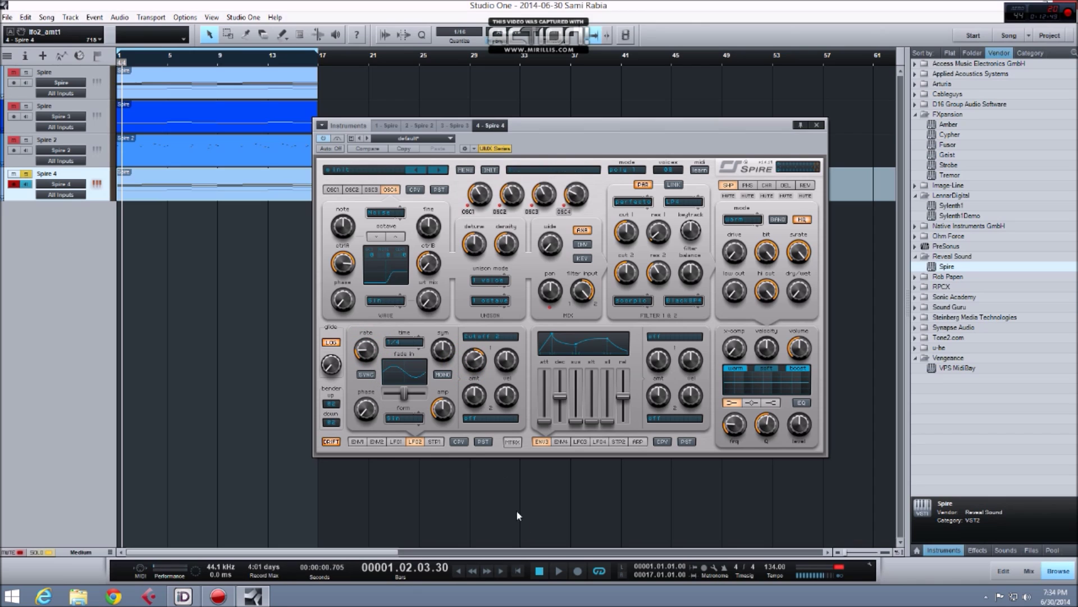
Step: Audition while tuning the LFO2 amount, then lower the filter balance to 440
left_click(519, 572)
left_click(556, 571)
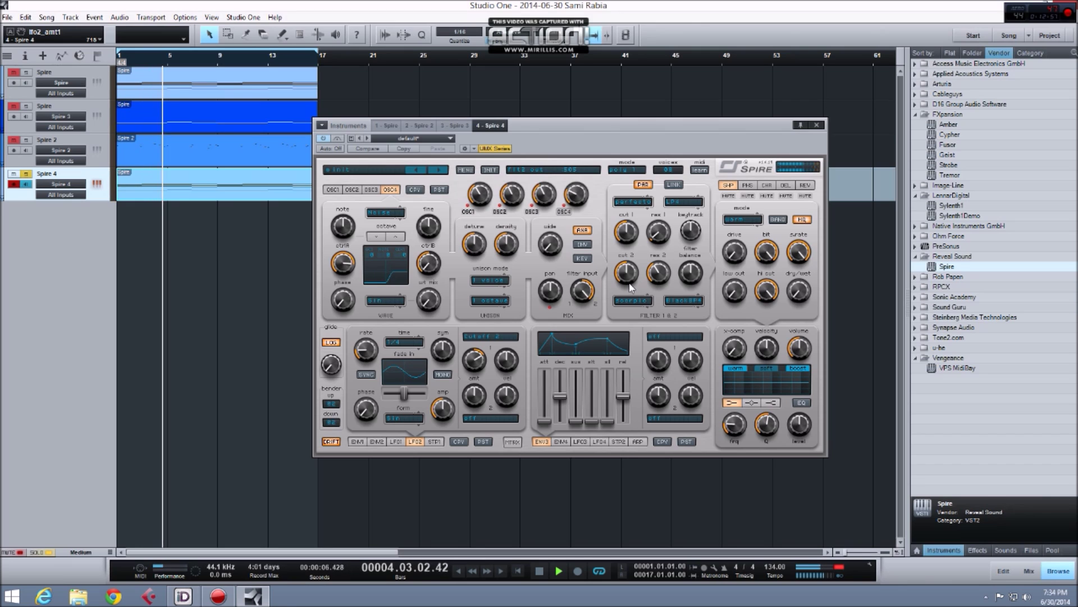
left_click_drag(475, 363, 474, 360)
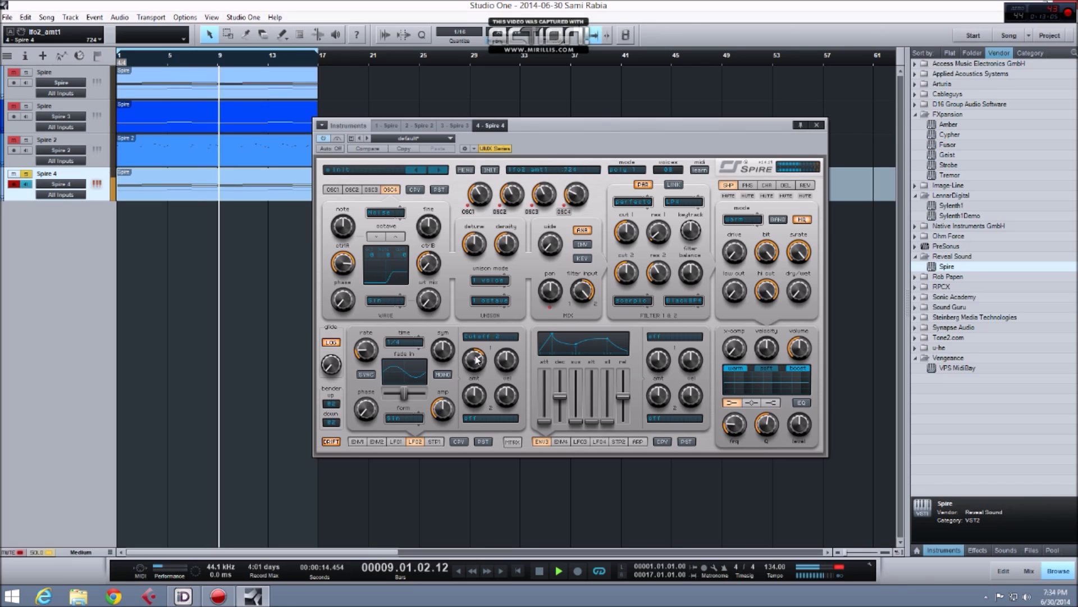
left_click_drag(481, 357, 484, 344)
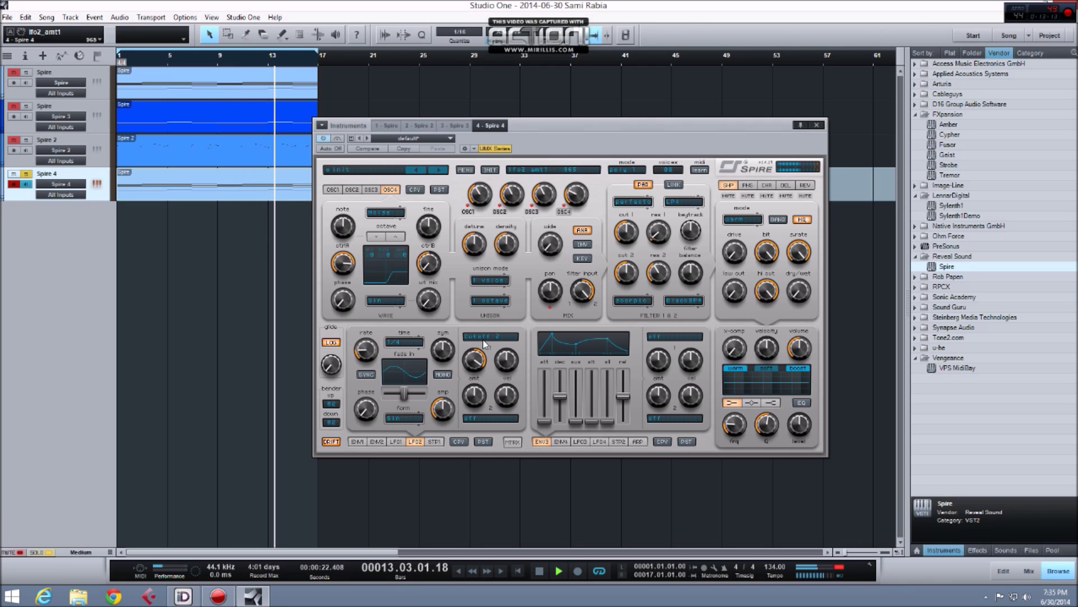
left_click_drag(484, 343, 485, 368)
left_click(536, 571)
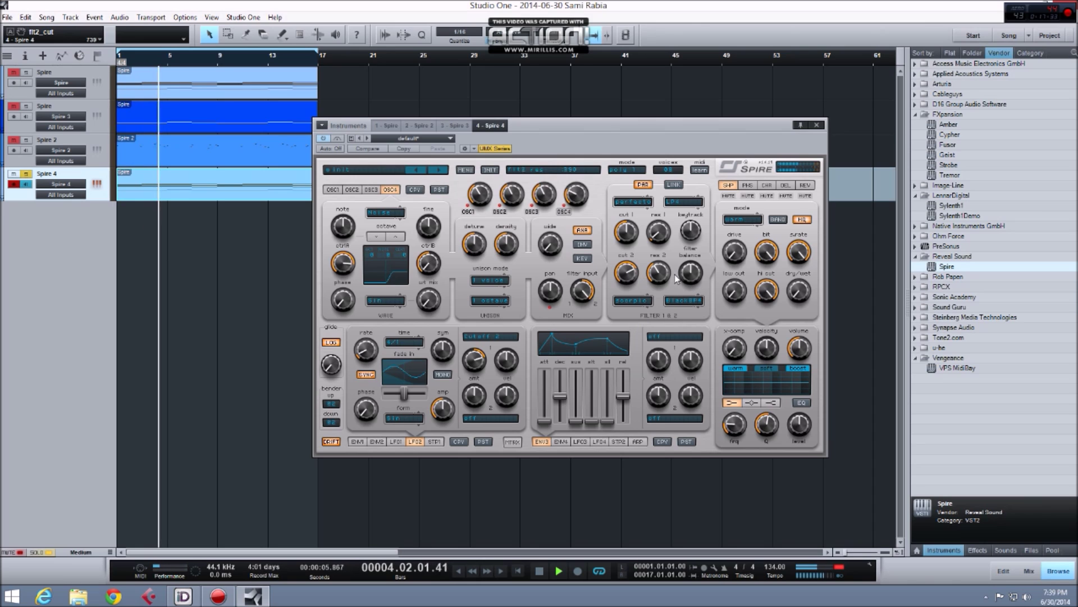
mouse_move(692, 272)
mouse_move(693, 272)
left_mouse_down()
mouse_move(686, 283)
mouse_move(689, 274)
left_mouse_up()
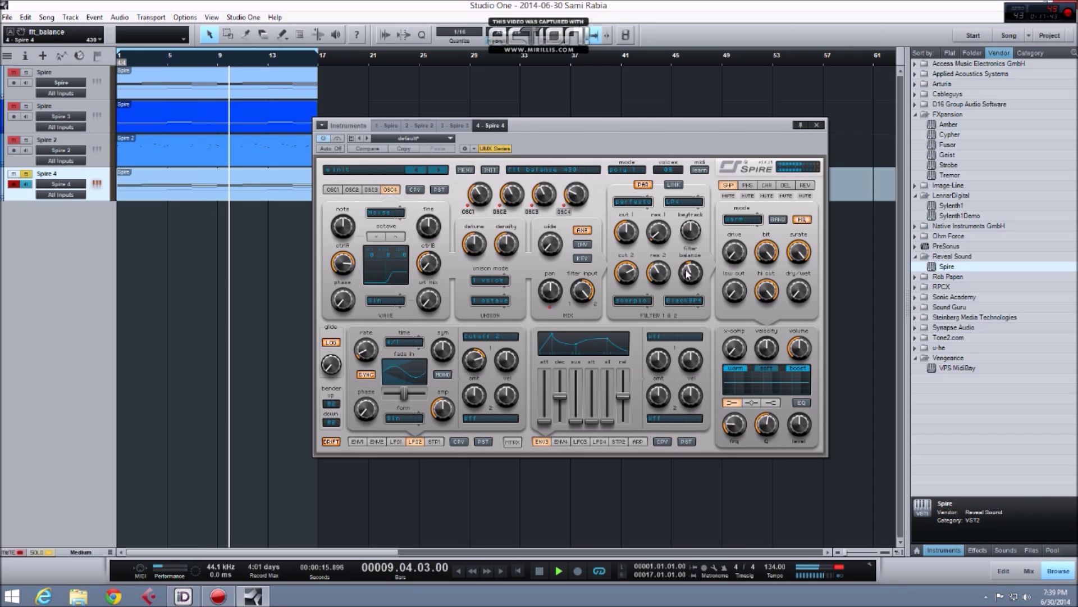
Step: In matrix slot 1, route the ModWheel to Cutoff 1 at about 795
left_click(512, 442)
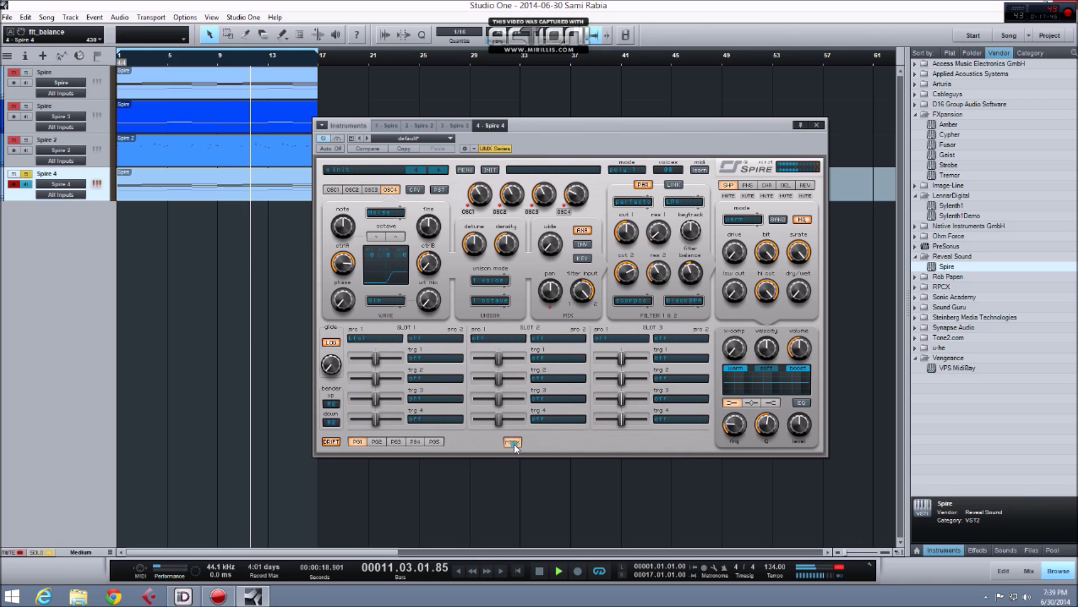
left_click(390, 341)
left_click(416, 398)
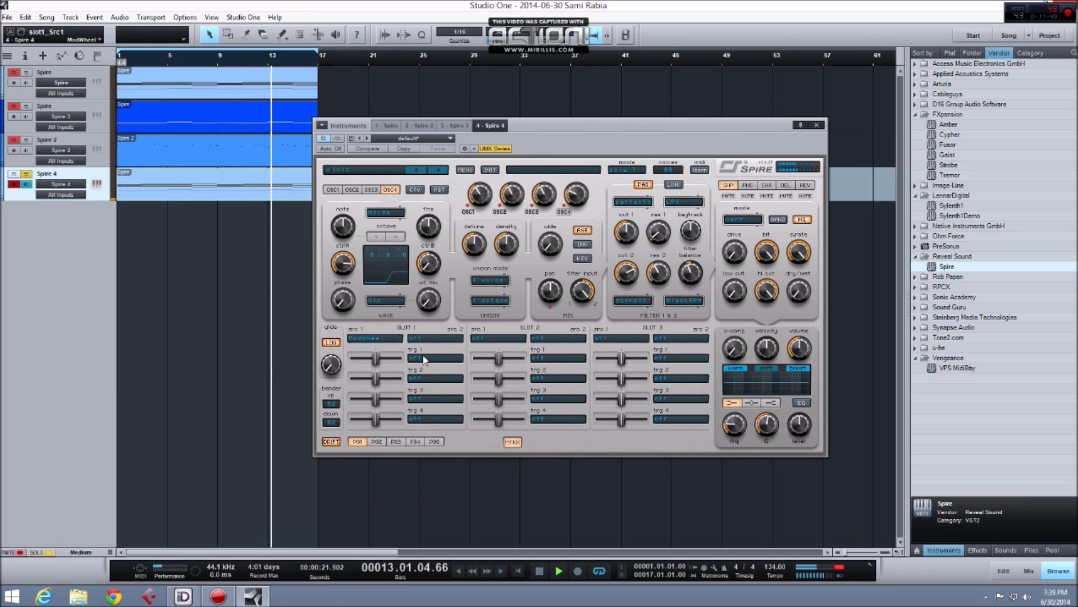
left_click(425, 358)
mouse_move(444, 449)
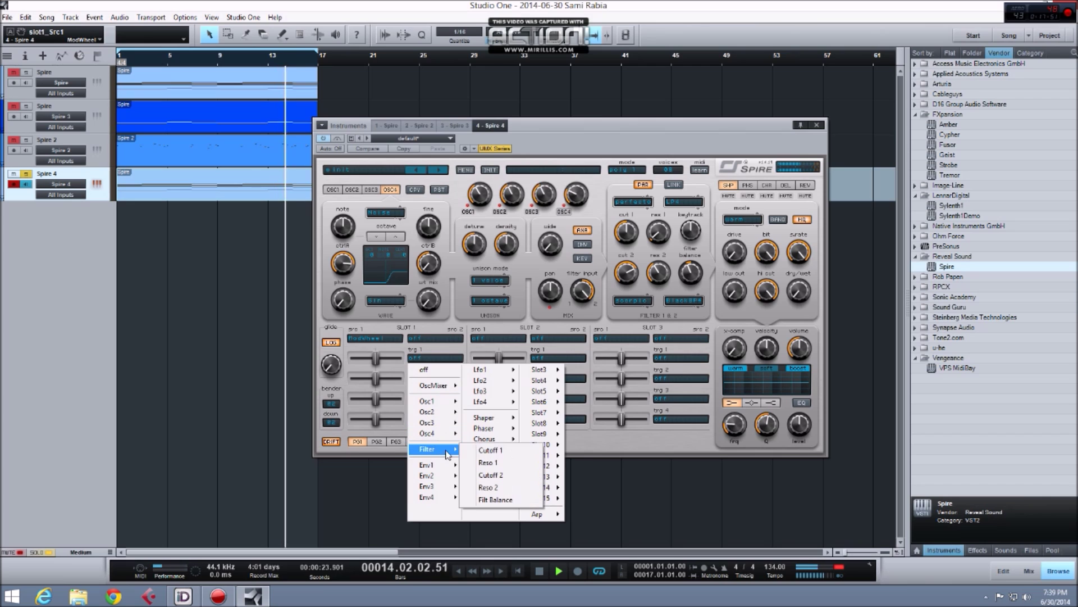
left_click(483, 454)
left_click(422, 379)
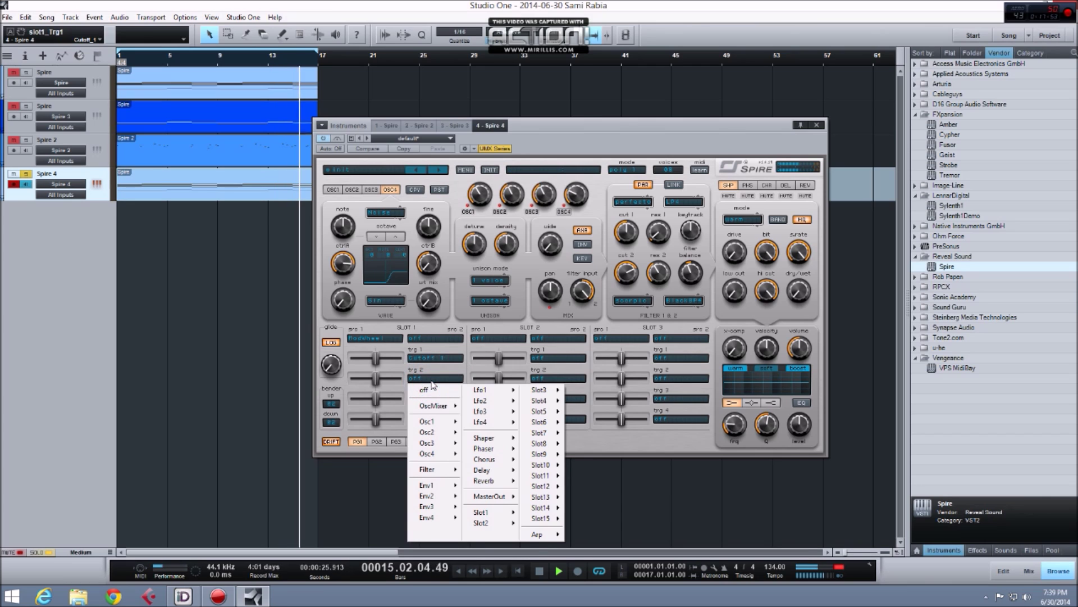
left_click_drag(375, 359, 391, 367)
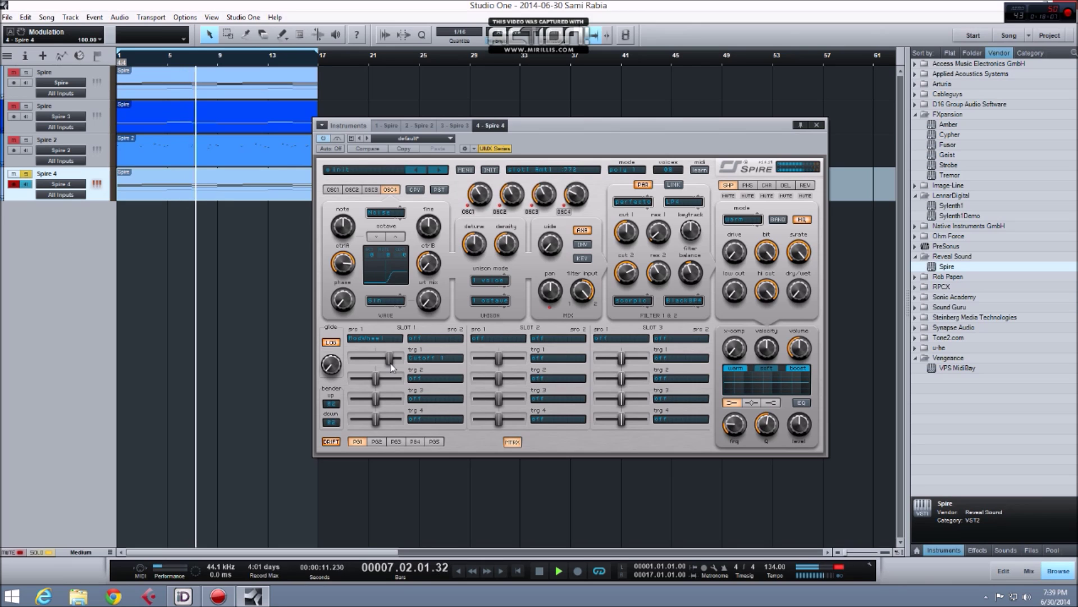
left_click(391, 366)
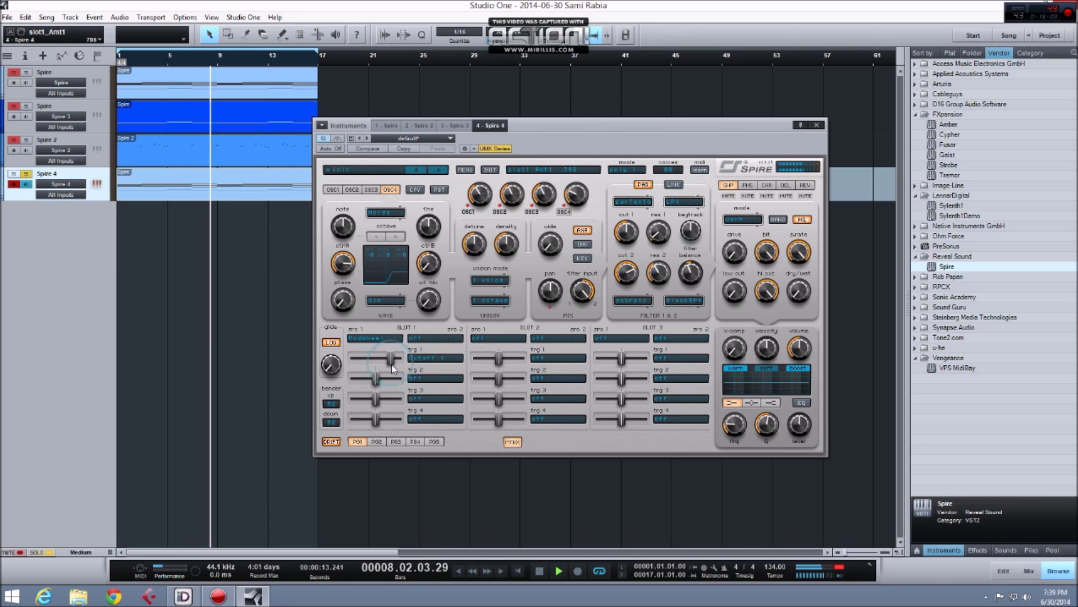
left_click_drag(391, 365, 393, 365)
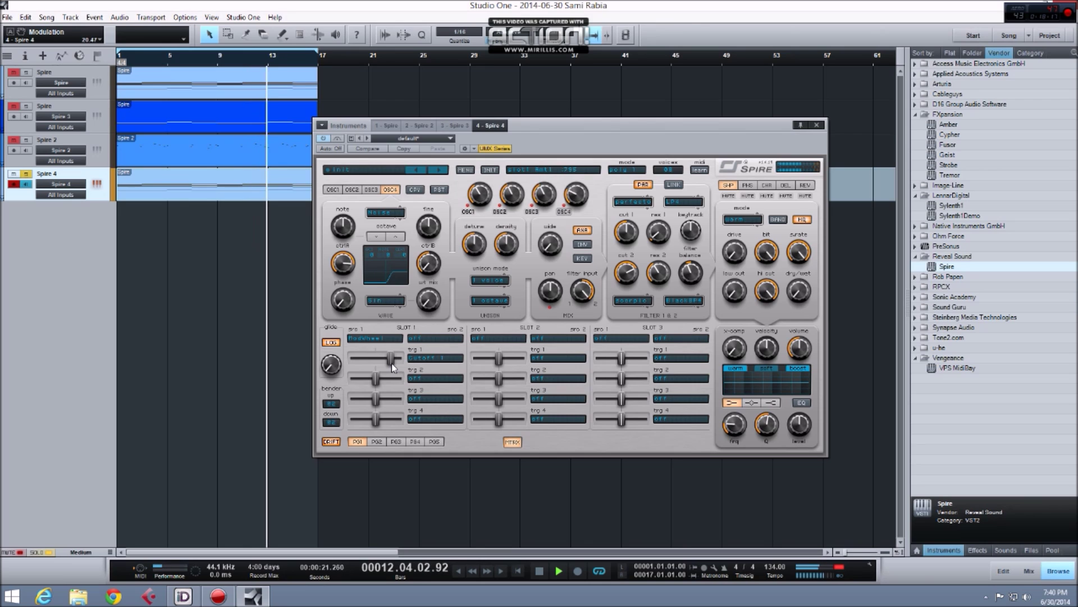
Step: Add Filt Balance as slot 1's second target at about 431, then leave the matrix
mouse_move(690, 282)
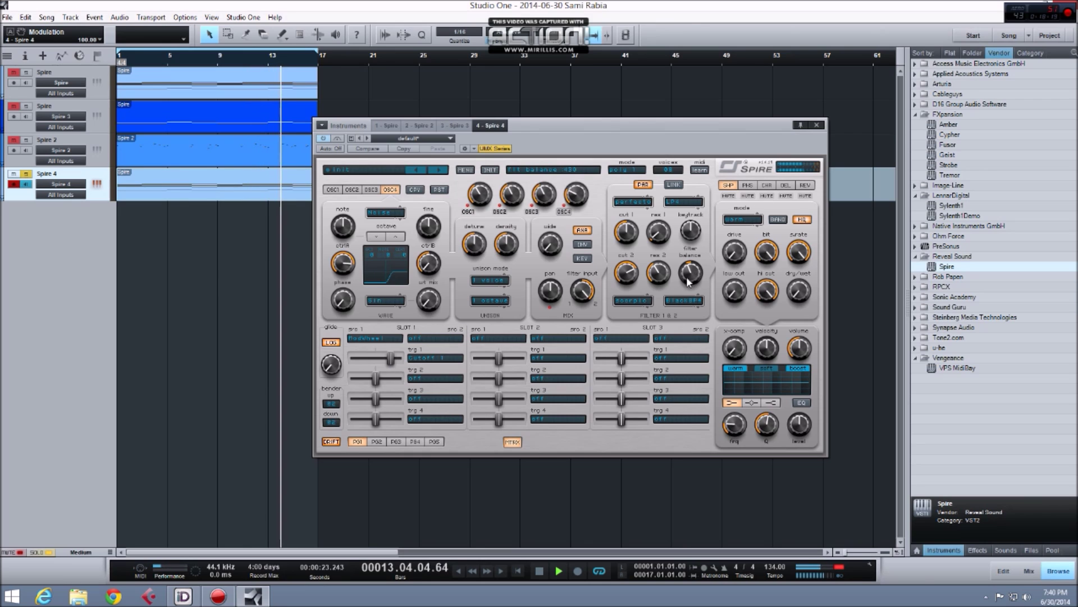
left_click(431, 378)
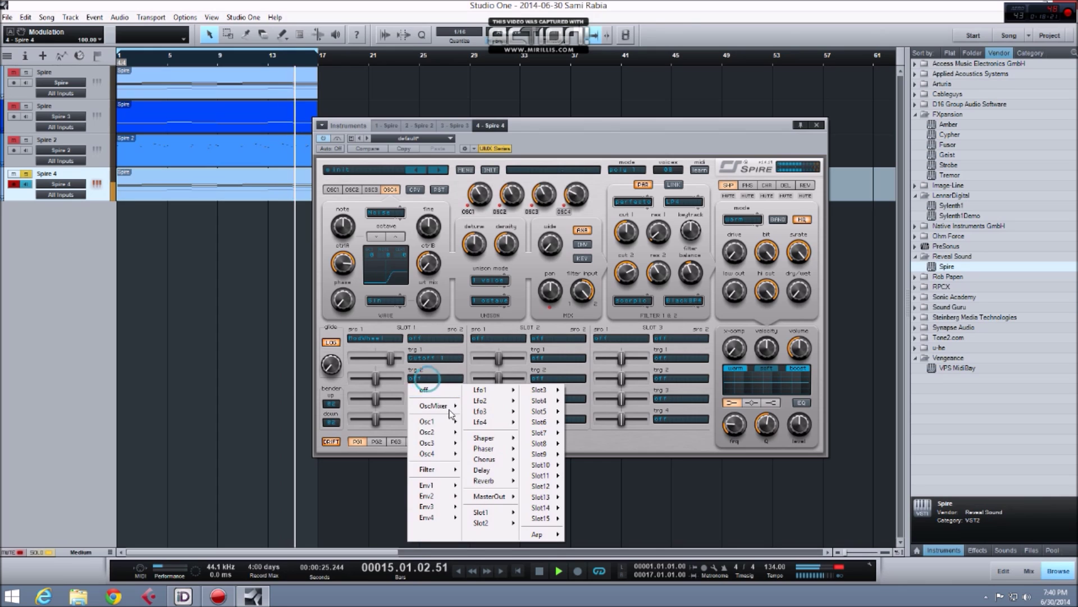
mouse_move(452, 469)
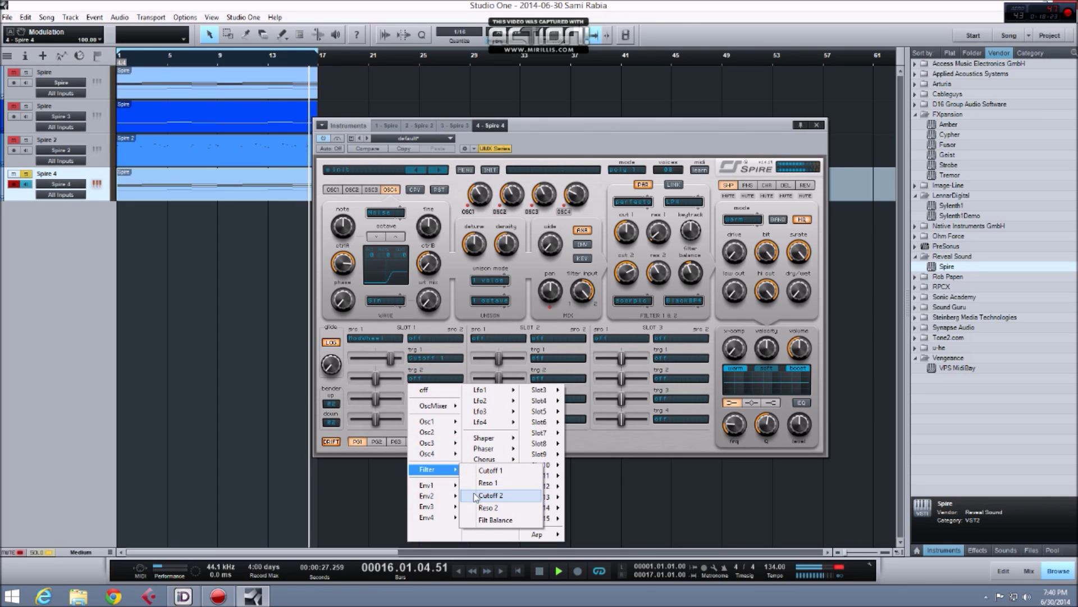
left_click(474, 521)
left_click_drag(376, 379, 373, 381)
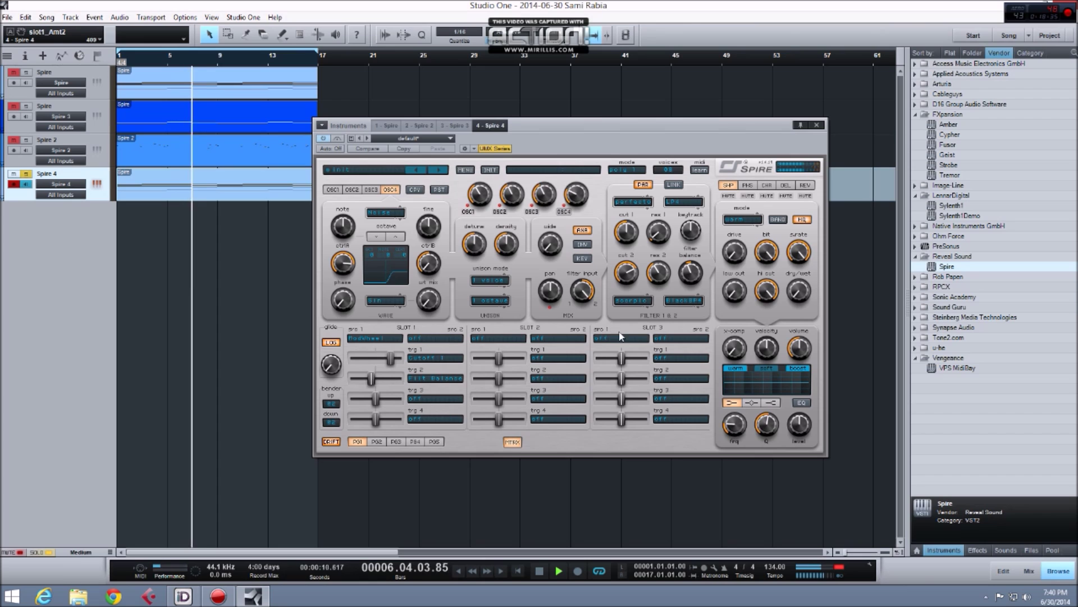
left_click(512, 443)
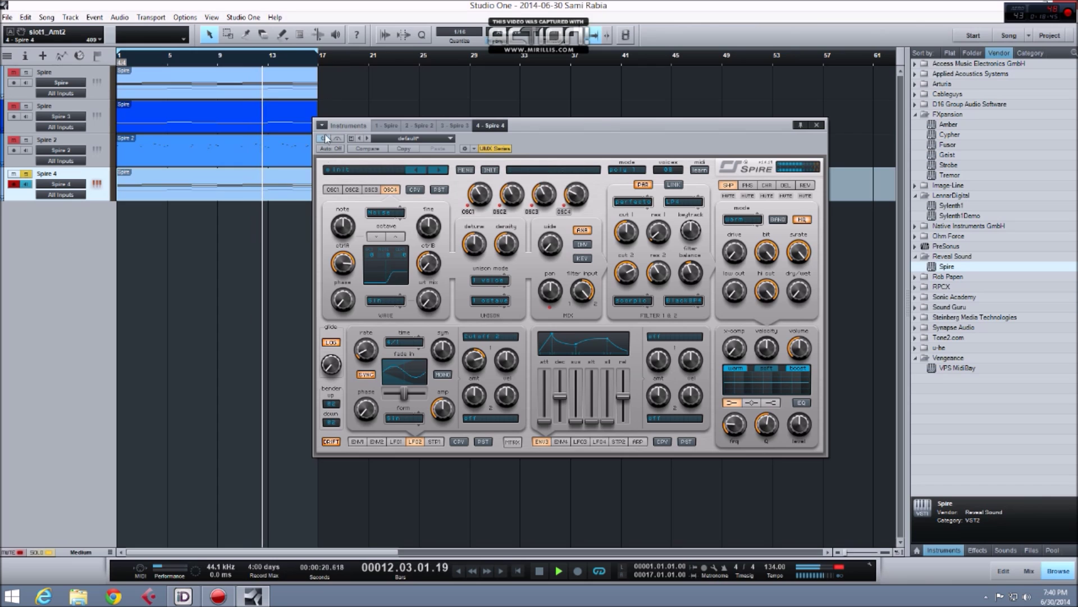
Step: Give oscillator 1 the Robo 1 wave and oscillator 2 the Robo 2 wave
left_click(335, 190)
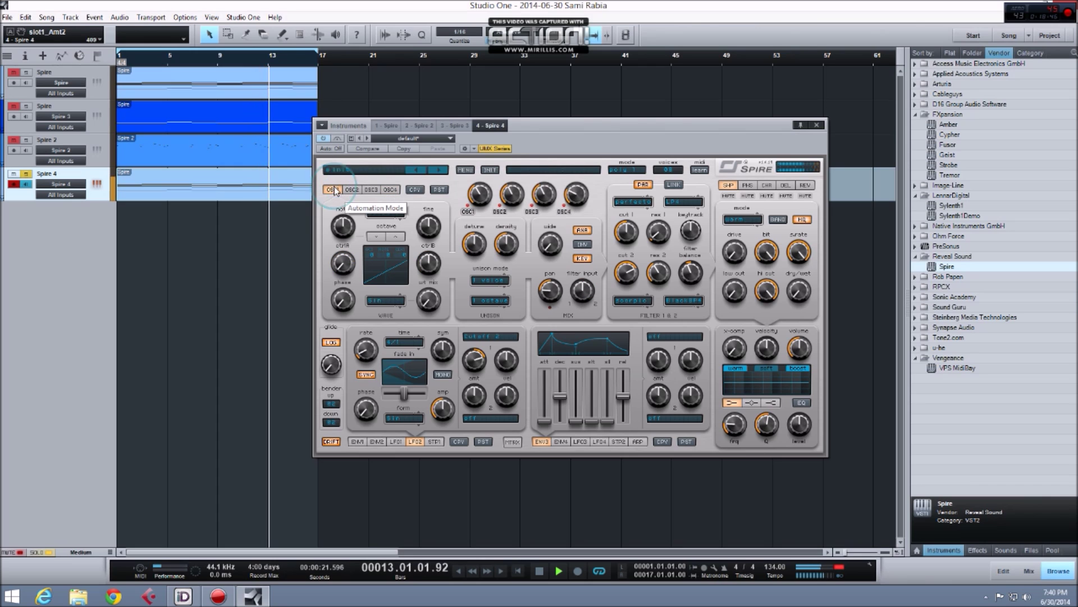
left_click(385, 302)
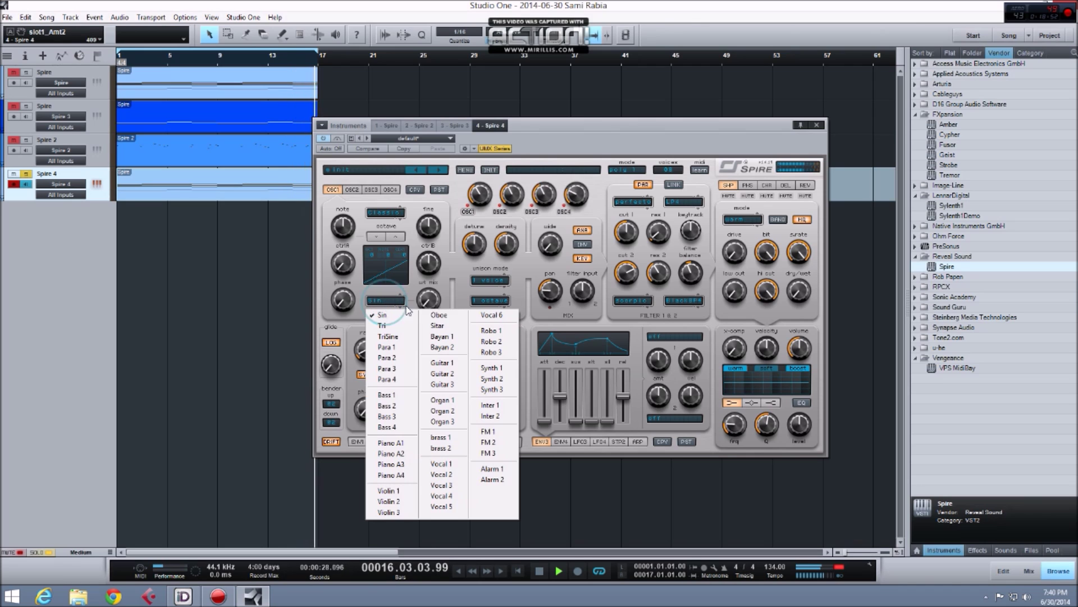
left_click(491, 331)
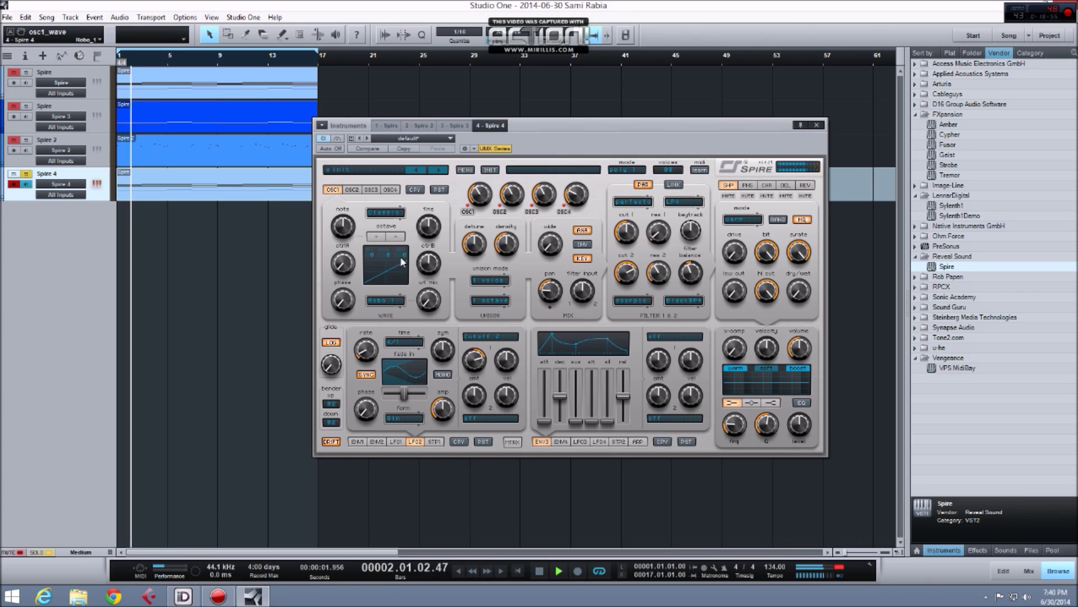
left_click(351, 189)
left_click(385, 302)
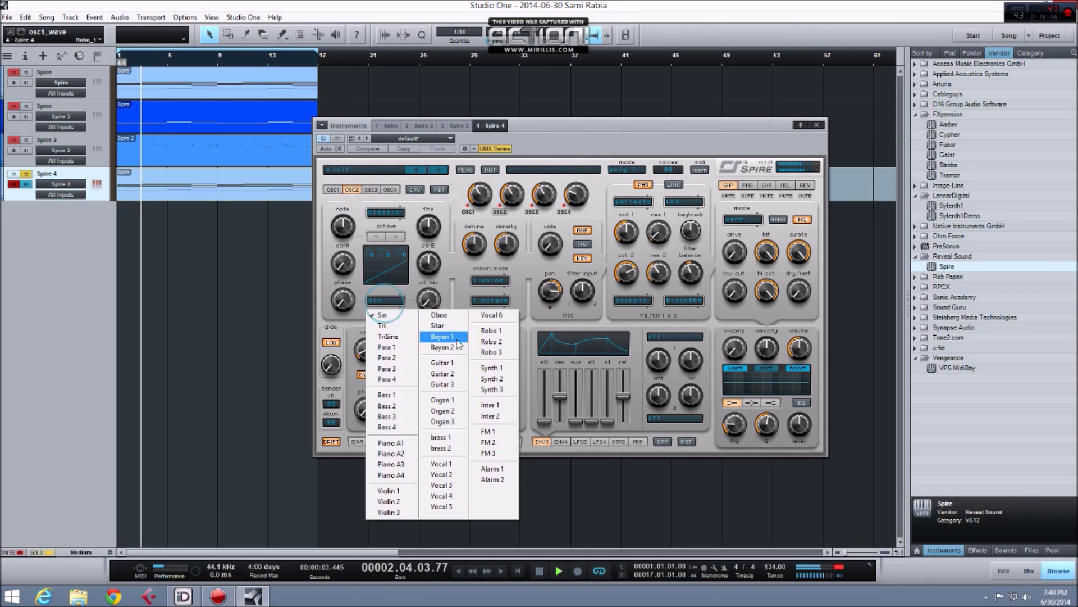
left_click(492, 341)
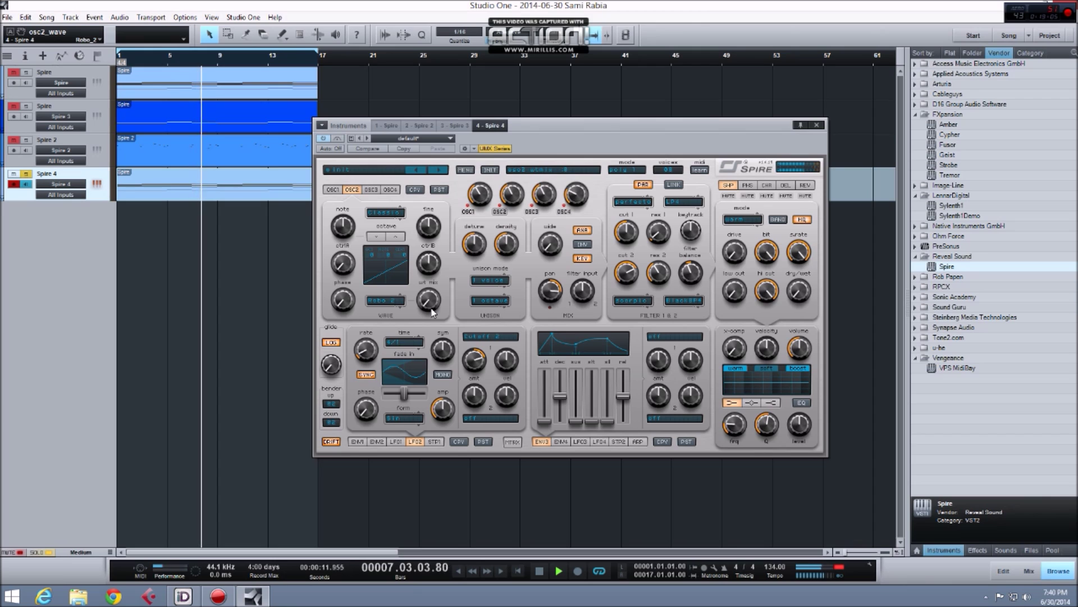
Step: Raise oscillator 2's wavetable mix to 539
left_click_drag(448, 269, 449, 256)
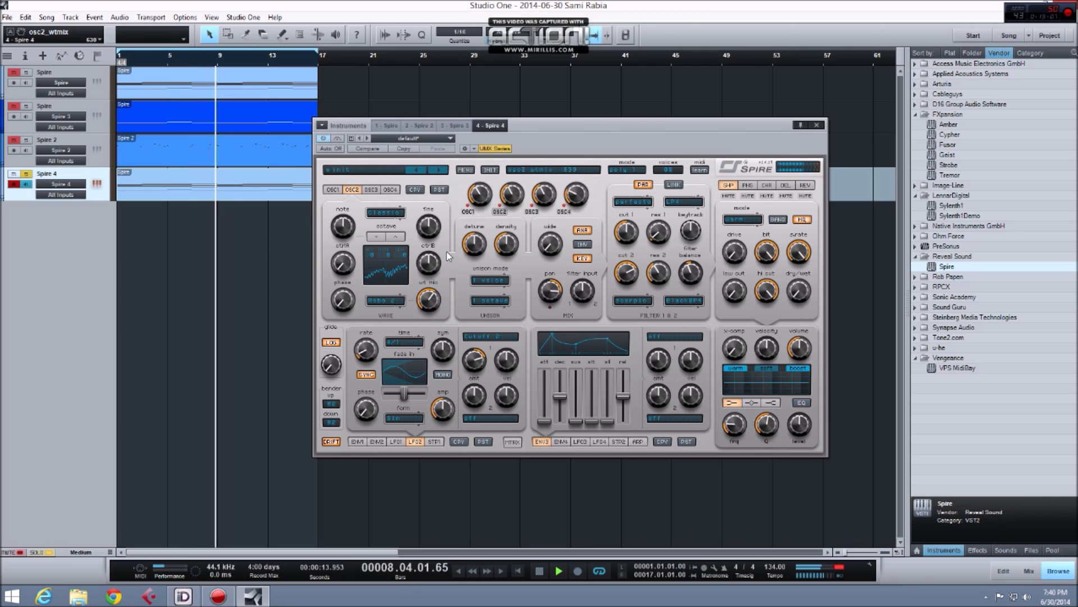
left_click(333, 190)
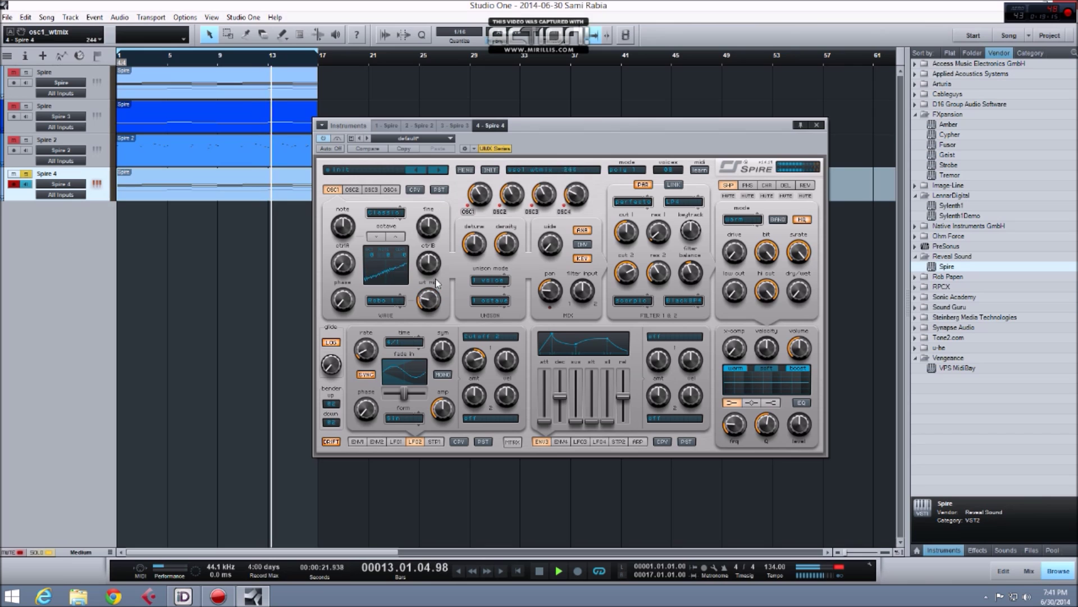
left_click(351, 190)
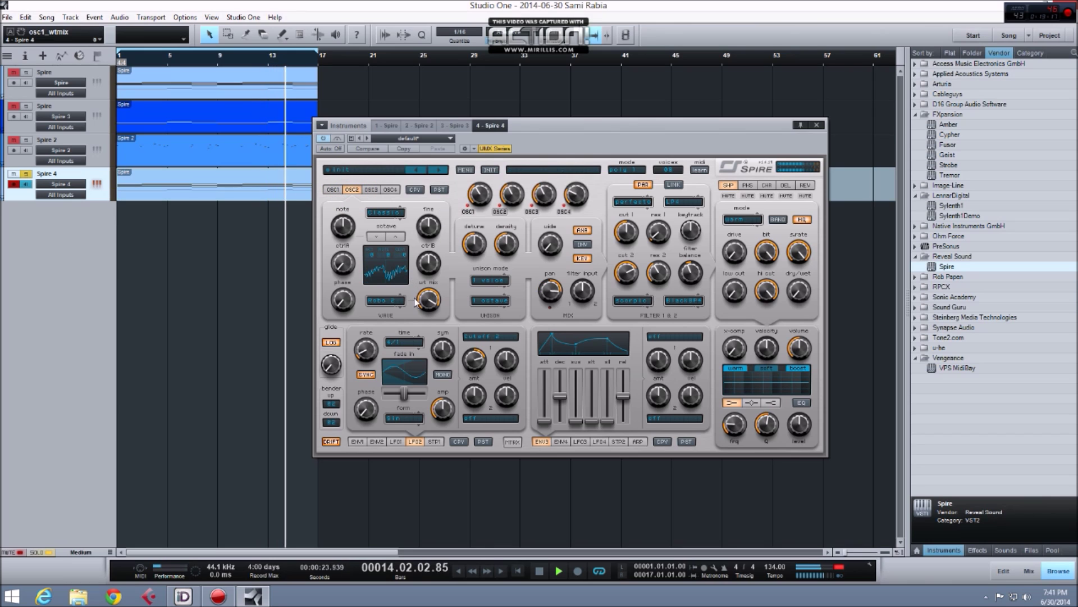
Step: Route LFO3 to Osc1 WTMix and Osc2 WTMix and raise its first modulation amount
left_click(582, 442)
left_click(652, 337)
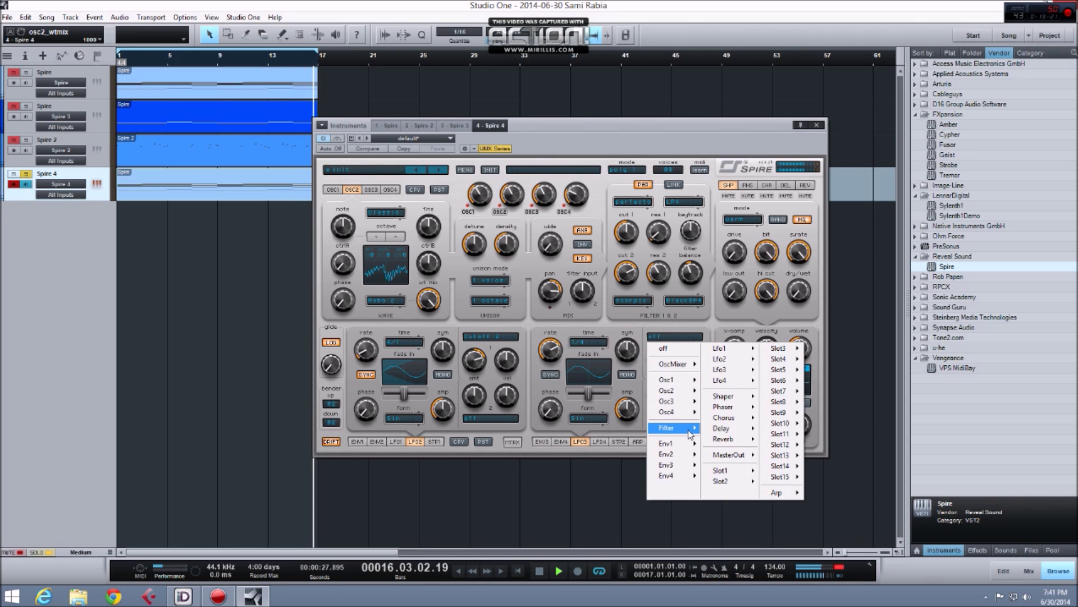
mouse_move(674, 380)
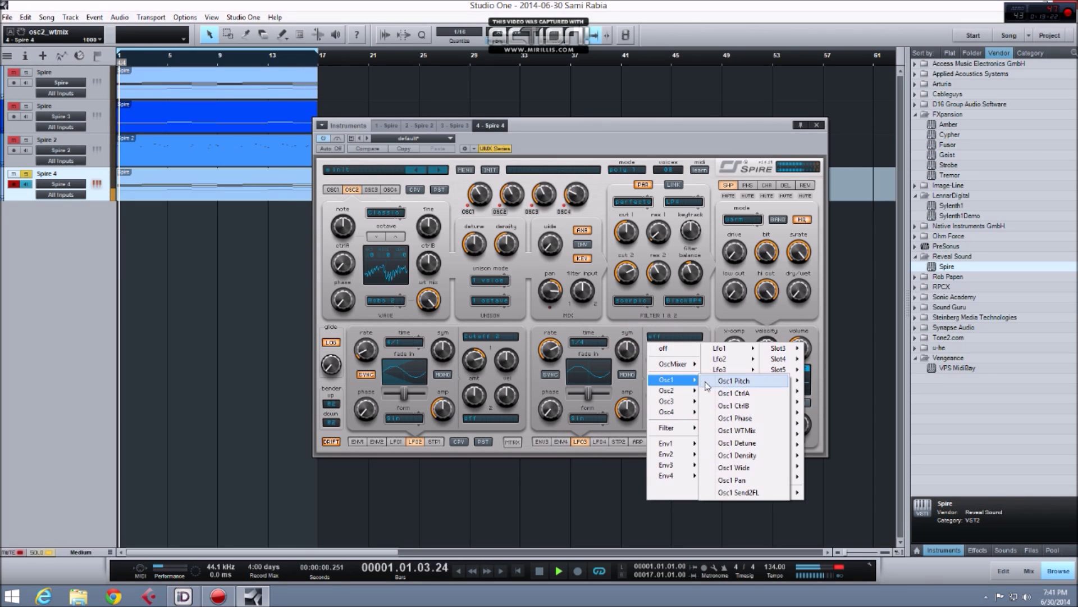
left_click(727, 430)
left_click(671, 418)
mouse_move(688, 449)
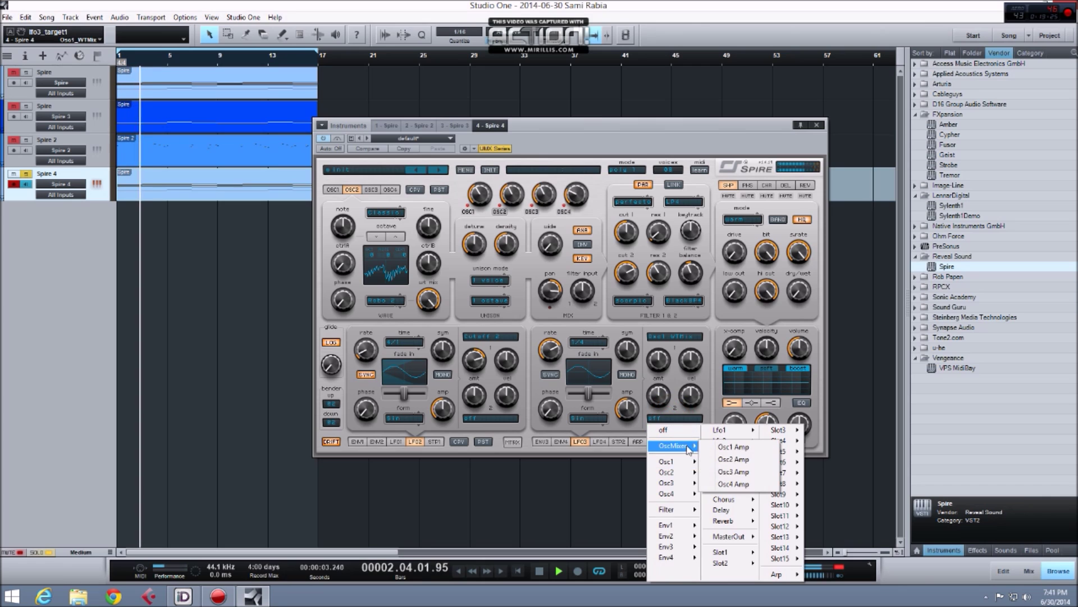
mouse_move(685, 473)
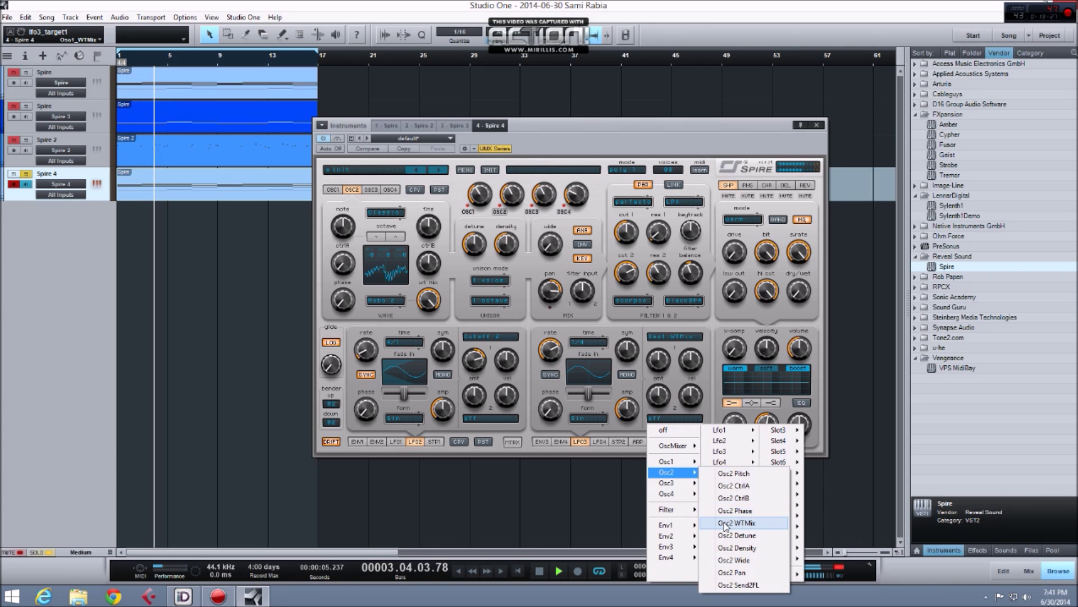
left_click(725, 524)
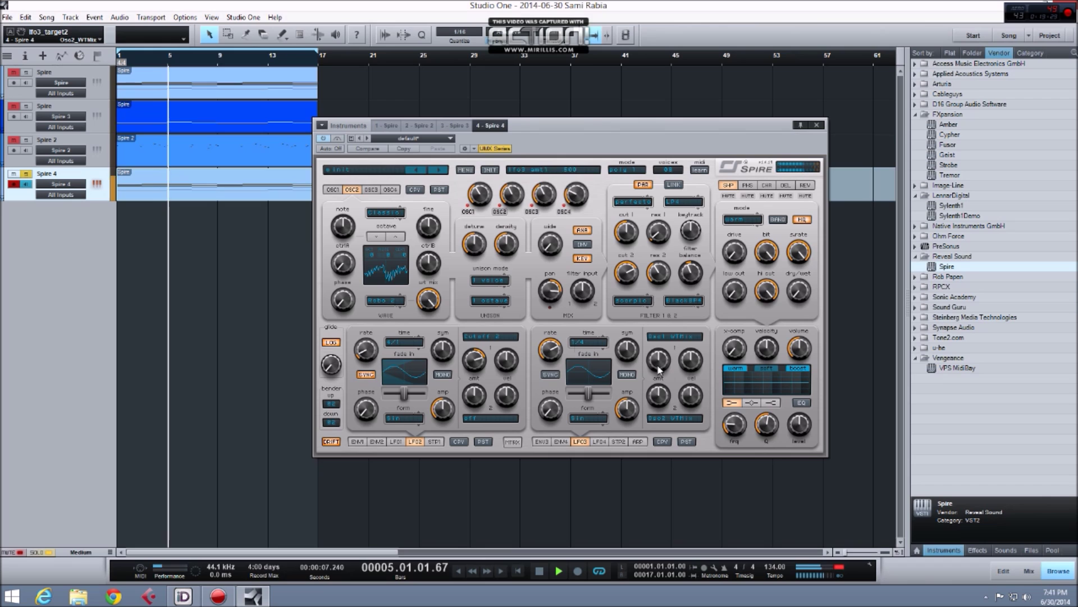
mouse_move(663, 359)
left_mouse_down()
mouse_move(663, 407)
mouse_move(668, 357)
left_mouse_up()
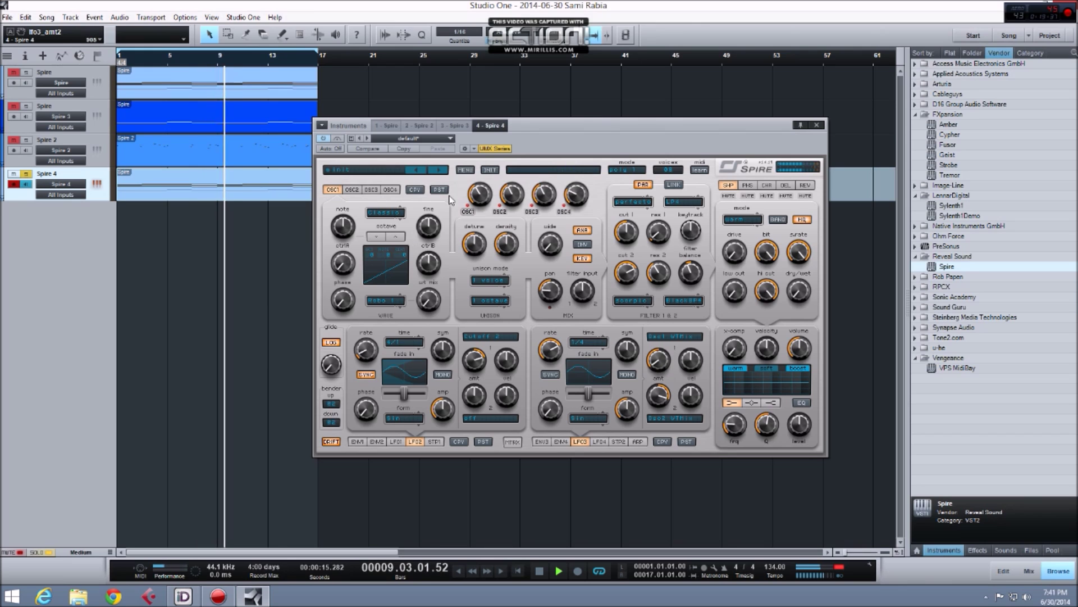
Step: Mute oscillators 3 and 4, then turn LFO3's amount and rate down slightly
left_click(534, 212)
left_click(559, 212)
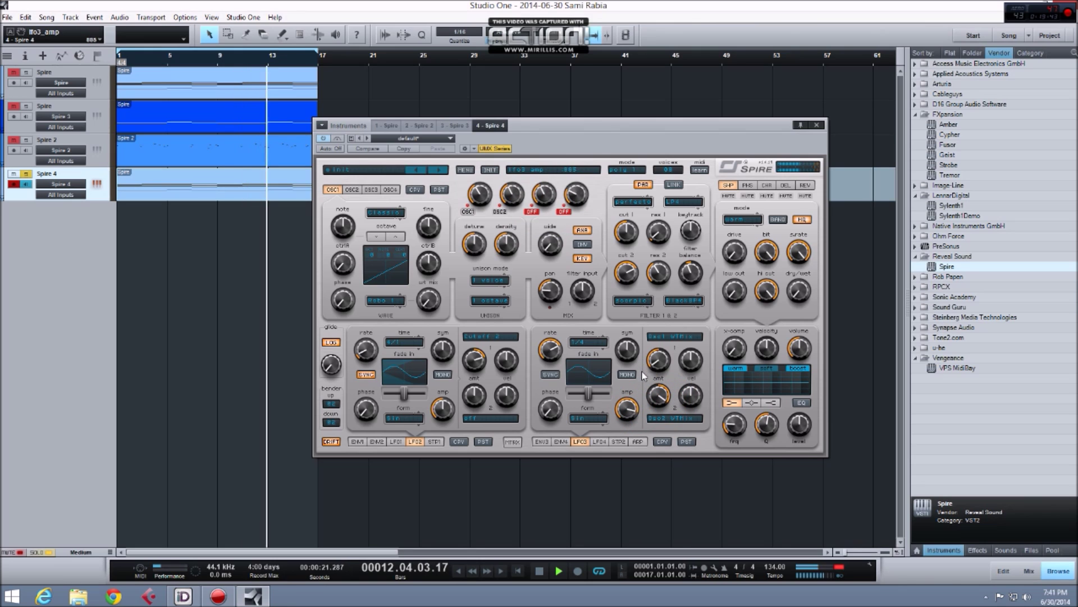
left_click_drag(643, 393, 644, 396)
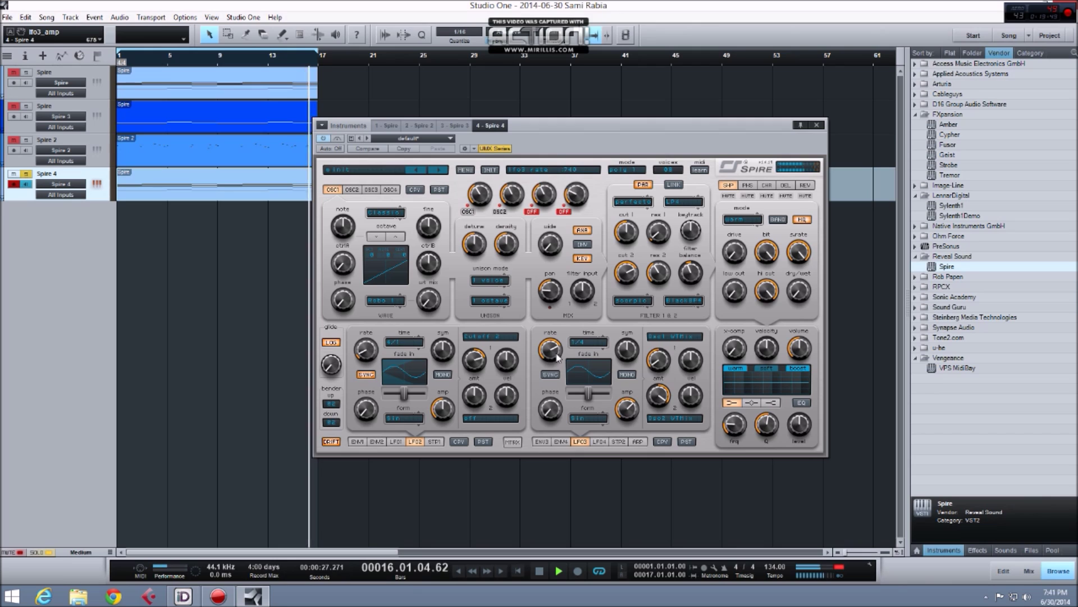
left_click_drag(558, 357, 558, 375)
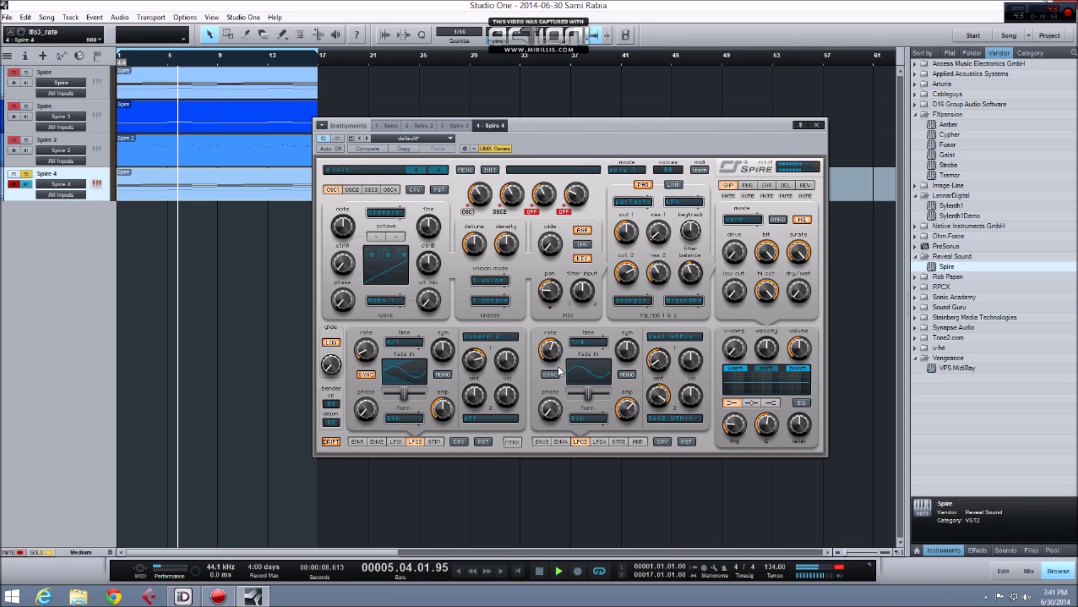
Step: Unmute oscillators 3 and 4 and raise oscillator 3's mix level to 45%
left_click(530, 212)
left_click(562, 212)
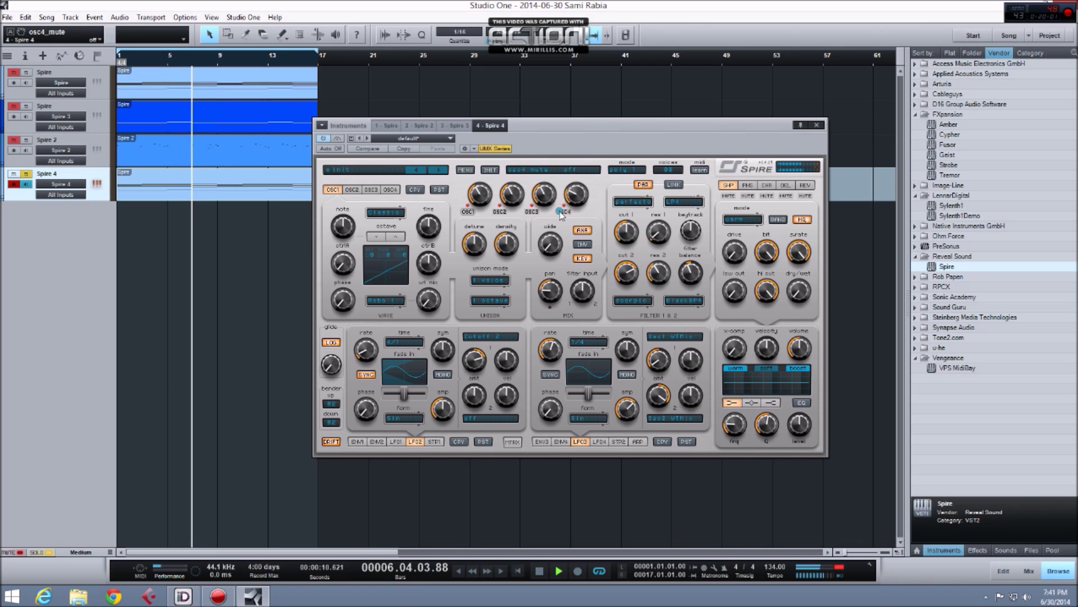
left_click(544, 194)
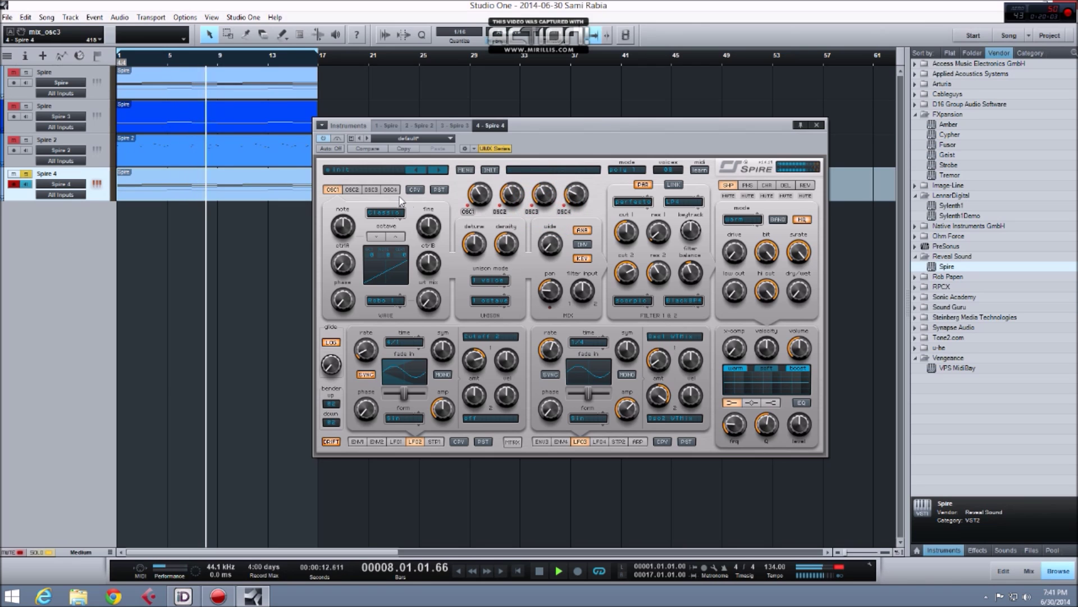
left_click(371, 189)
mouse_move(541, 226)
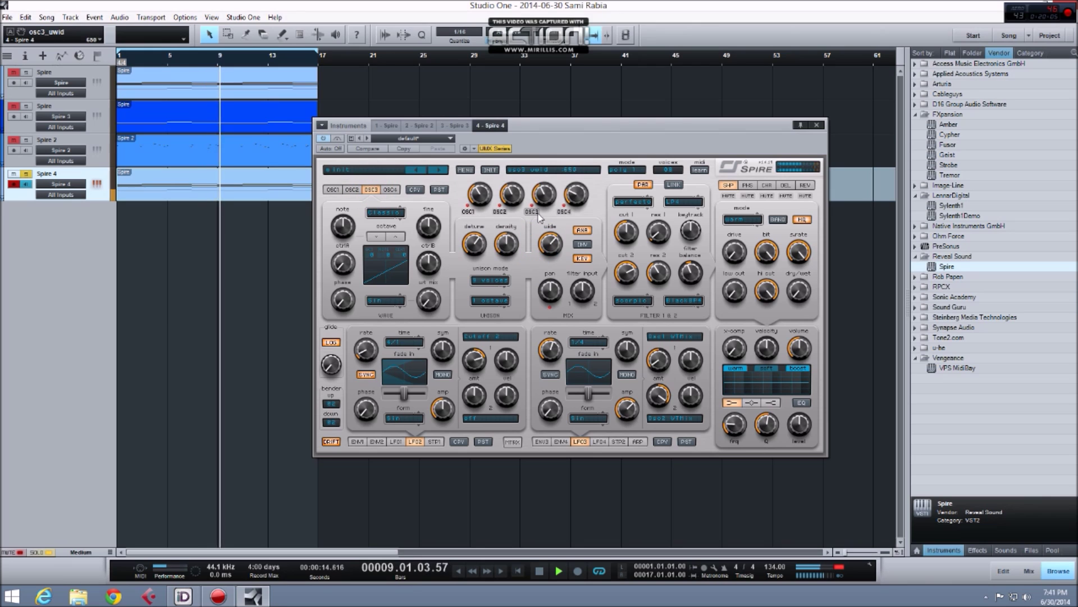
left_click_drag(541, 206, 538, 193)
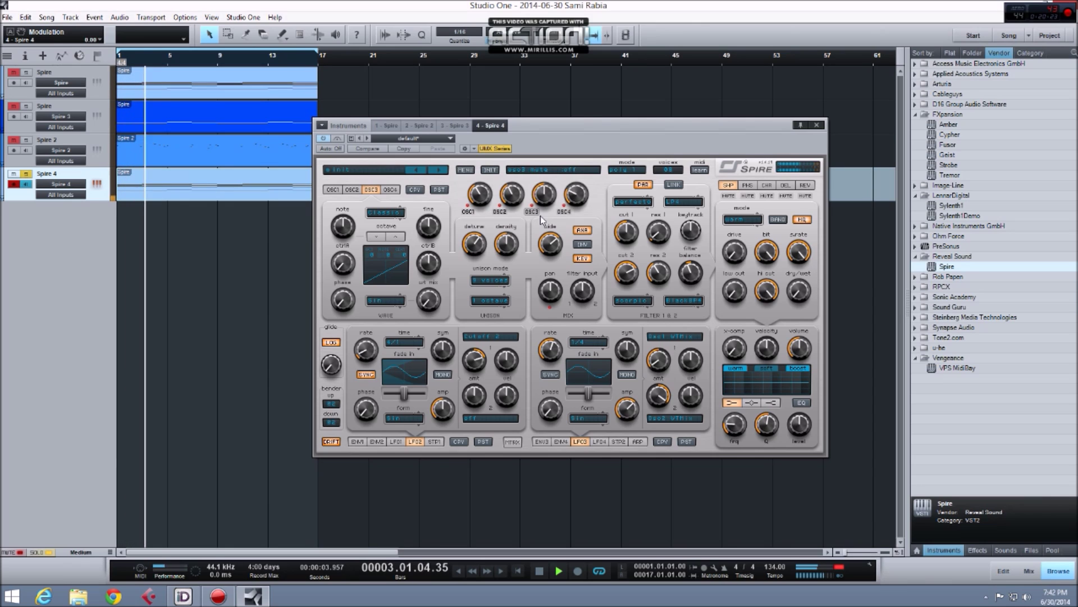
Step: Switch the EQ to its mid band with higher Q and route matrix slot 1 target 3 to EQ Mid Freq
left_click(751, 402)
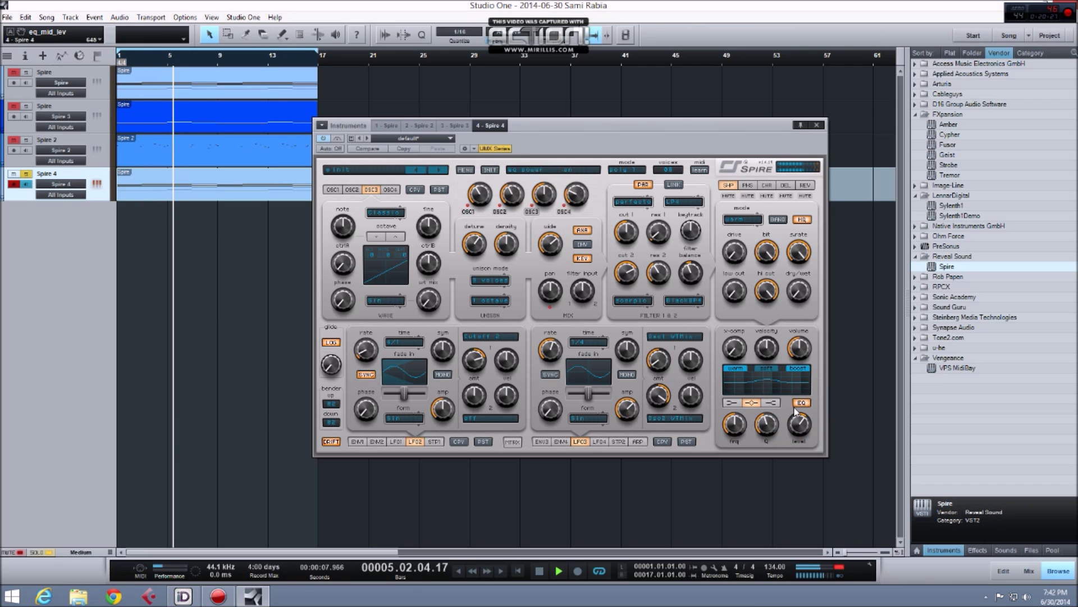
left_click_drag(771, 407, 774, 392)
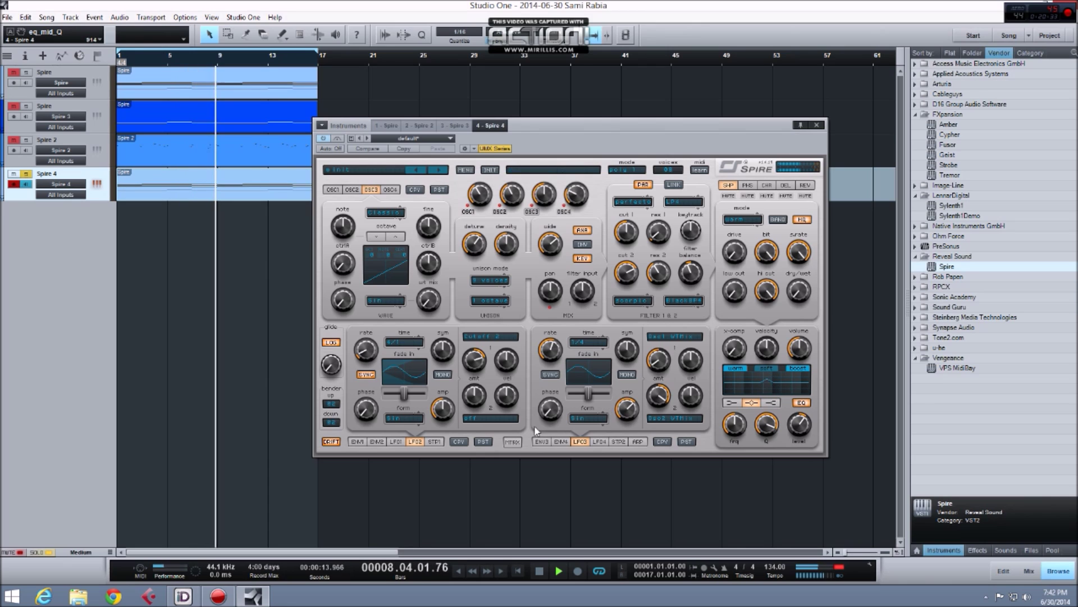
left_click(510, 442)
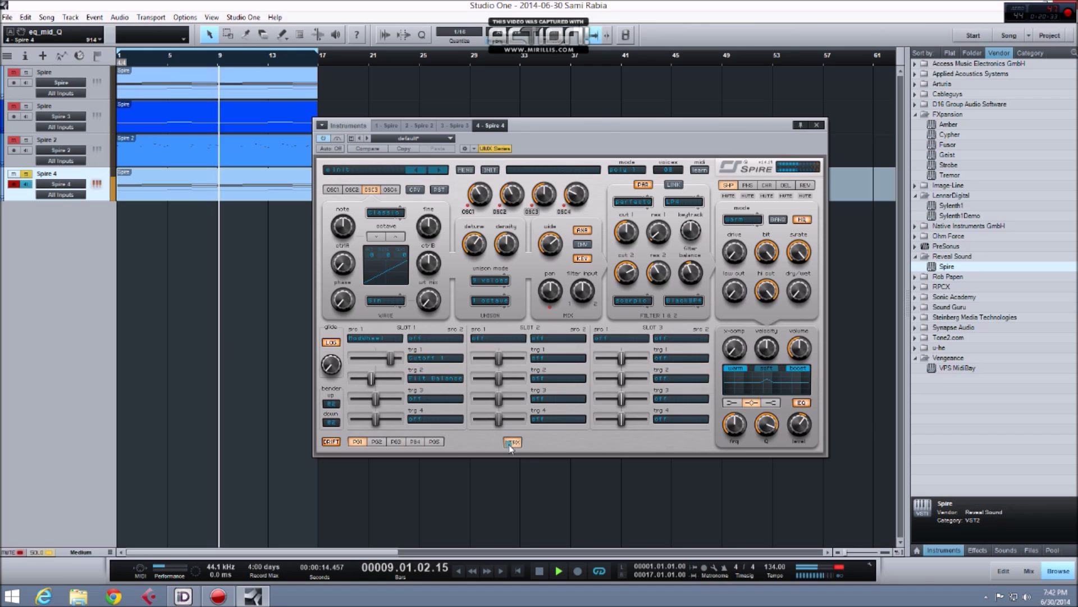
left_click(418, 401)
mouse_move(485, 520)
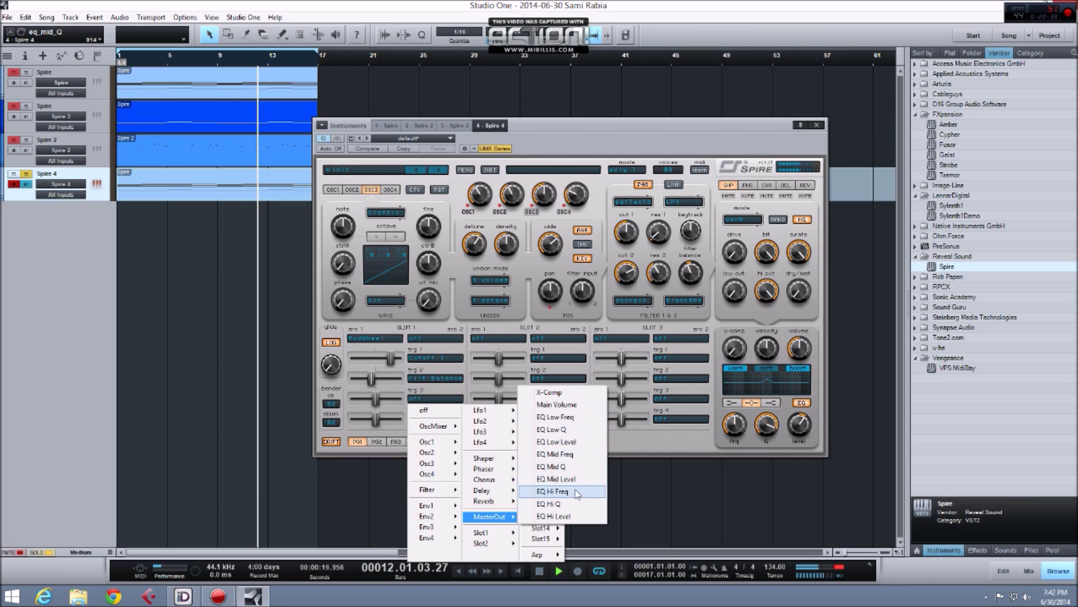
left_click(575, 454)
Step: Set the EQ Mid Freq modulation amount for slot 1 target 3 to 409
left_click(378, 400)
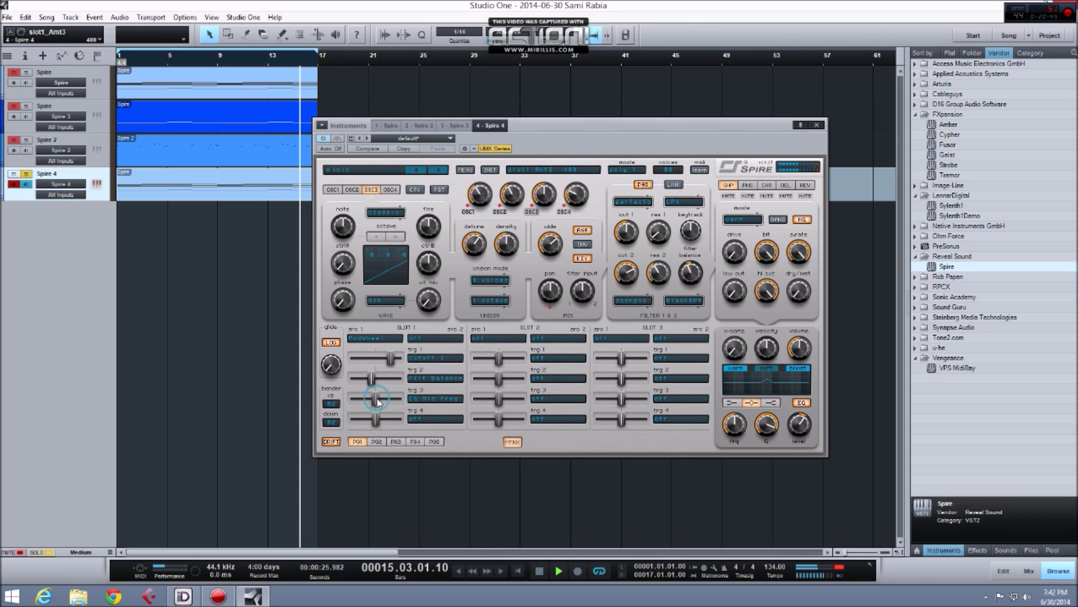
left_click_drag(378, 401, 394, 401)
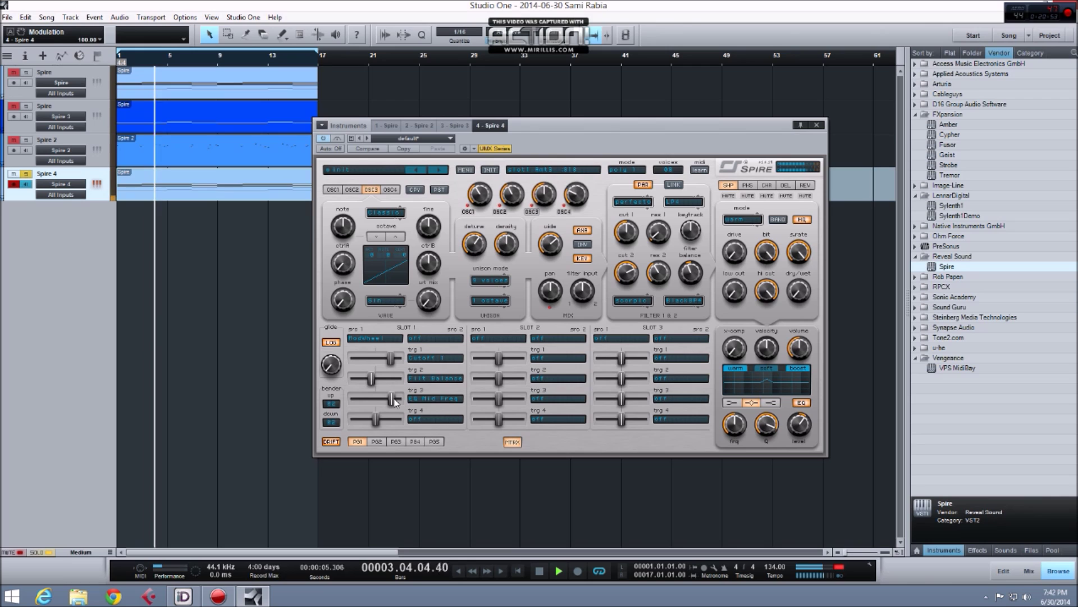
mouse_move(394, 402)
left_mouse_down()
mouse_move(365, 399)
mouse_move(398, 405)
left_mouse_up()
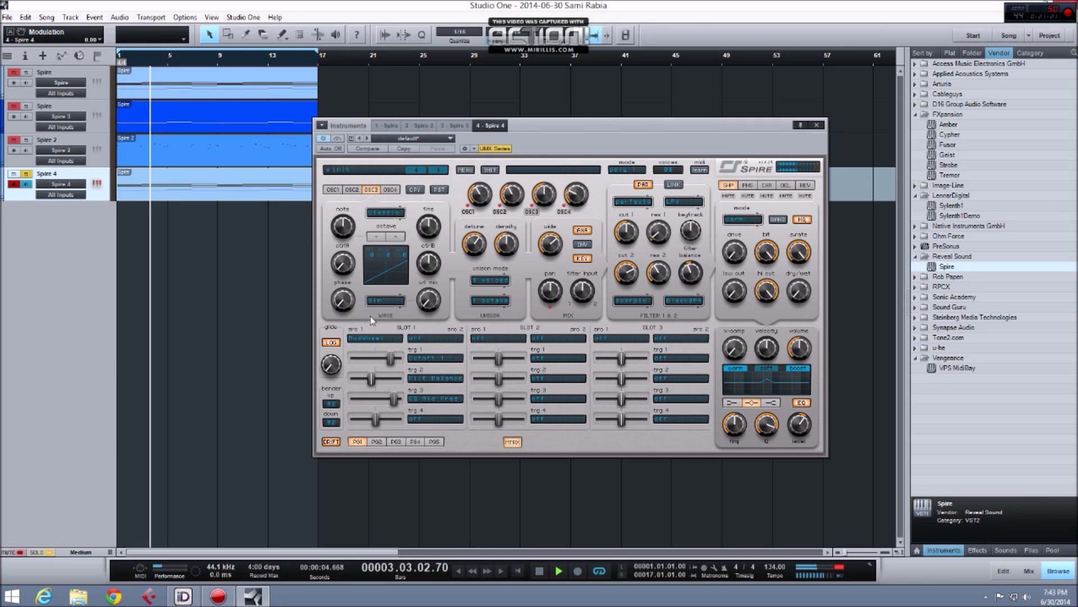
left_click(331, 189)
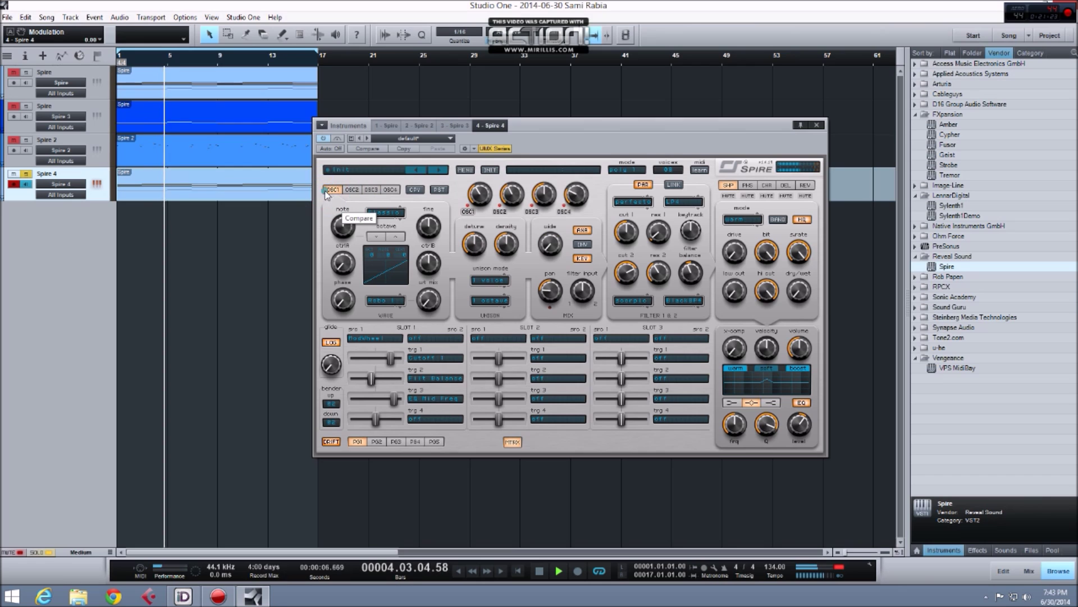
Step: Raise the phaser frequency, feedback and dry/wet mix (to 218) and increase the X-Comp amount
left_click(748, 186)
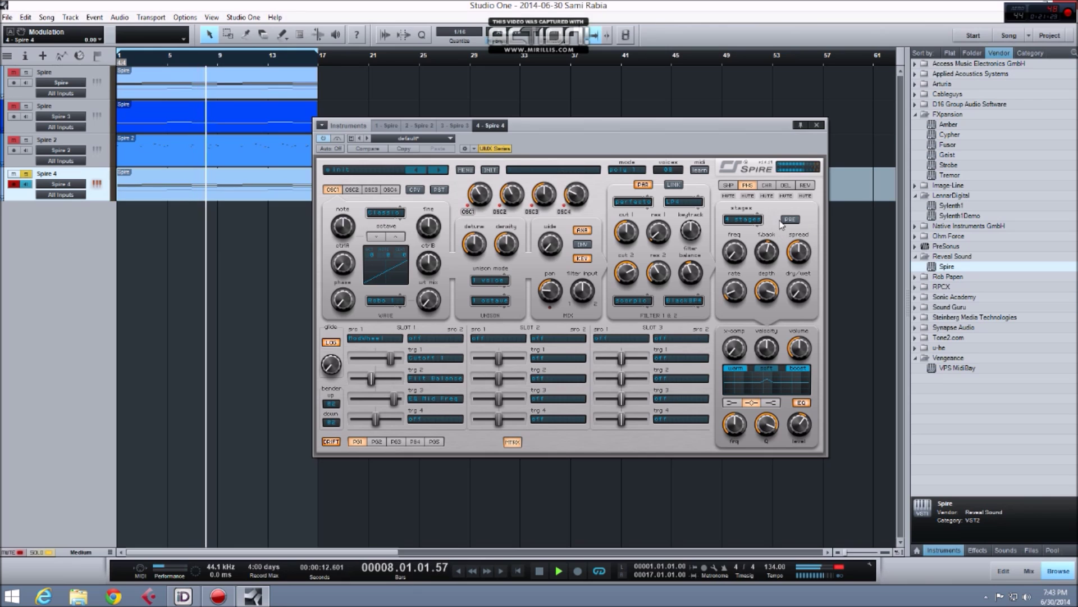
mouse_move(764, 221)
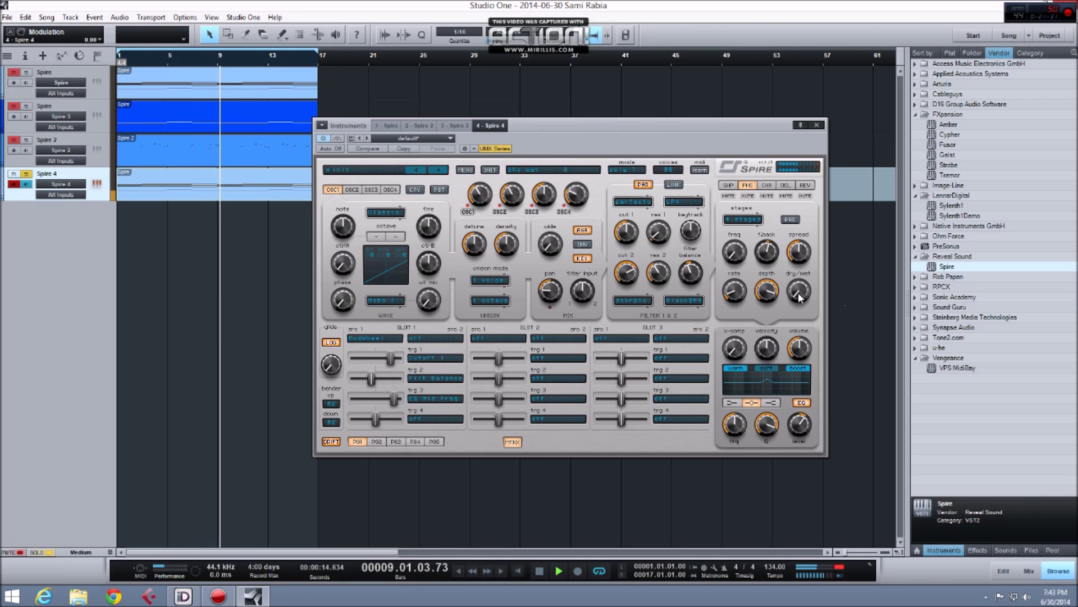
left_click_drag(802, 290, 806, 279)
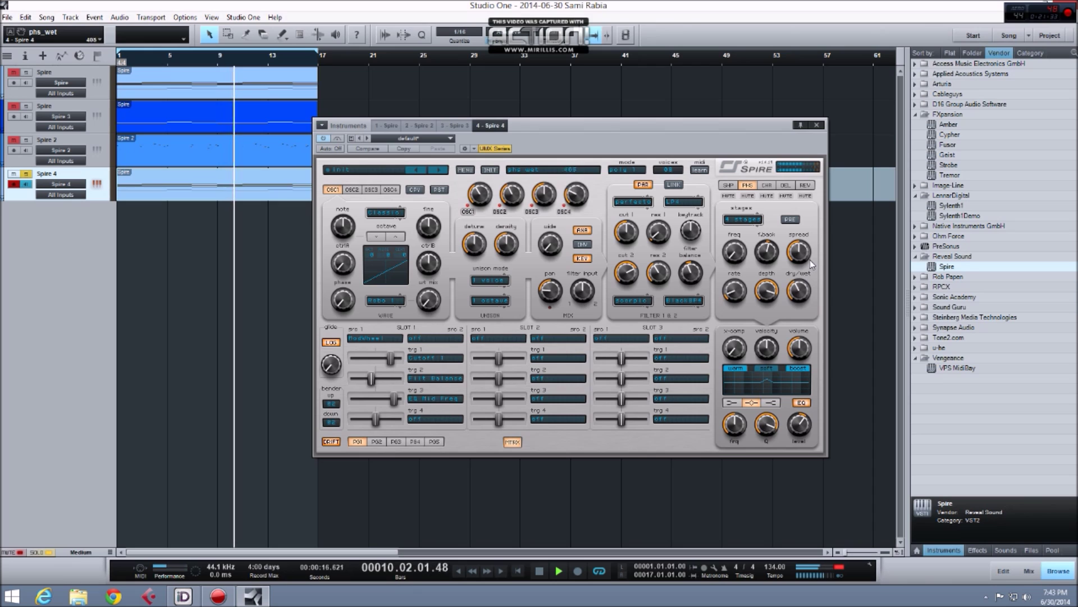
mouse_move(746, 251)
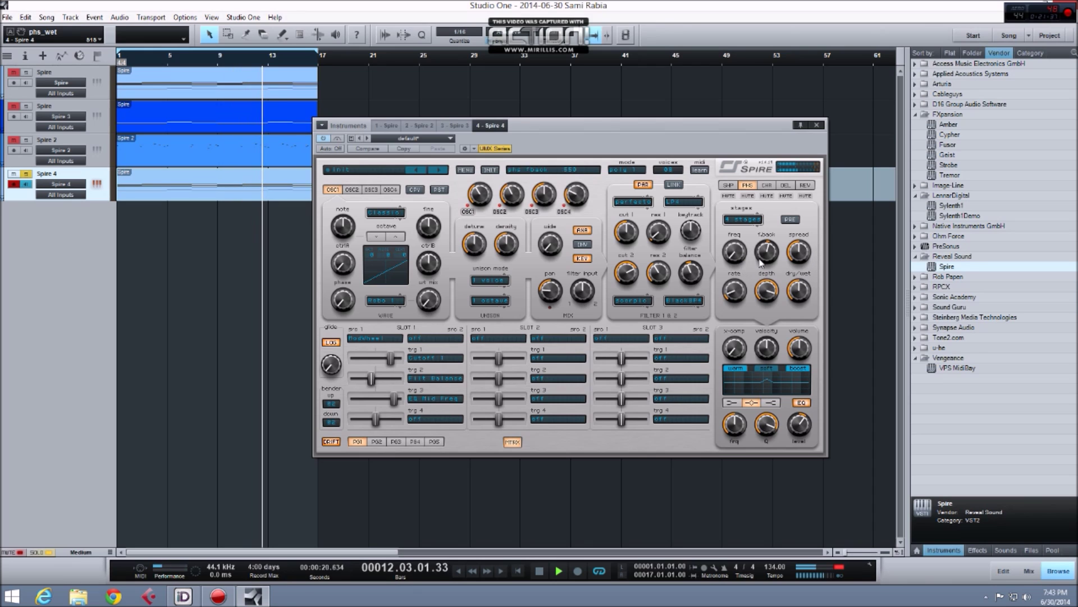
left_click_drag(741, 265, 744, 170)
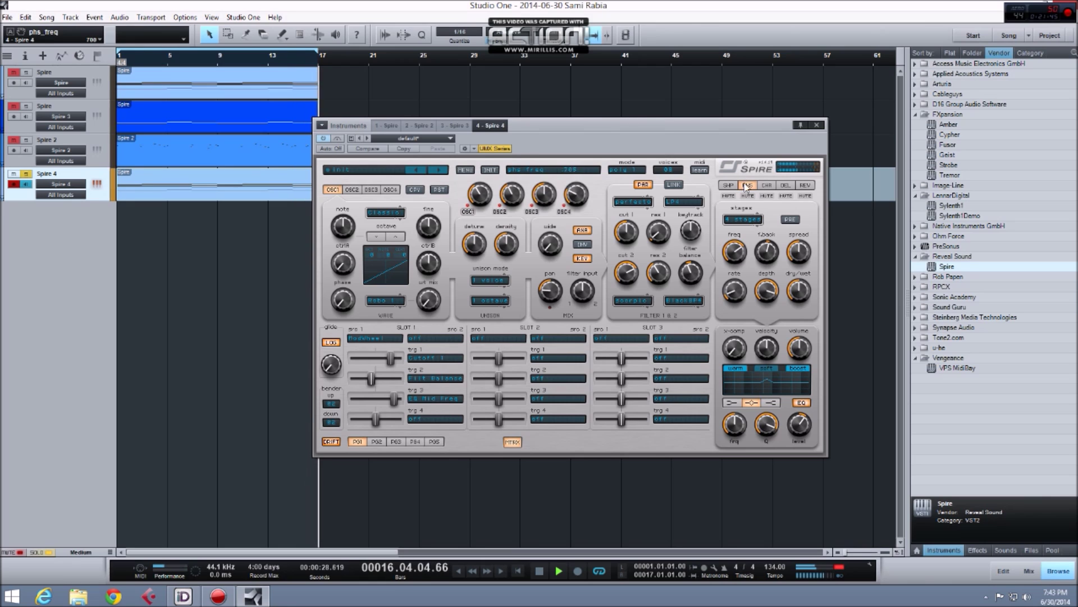
left_click_drag(767, 254, 766, 338)
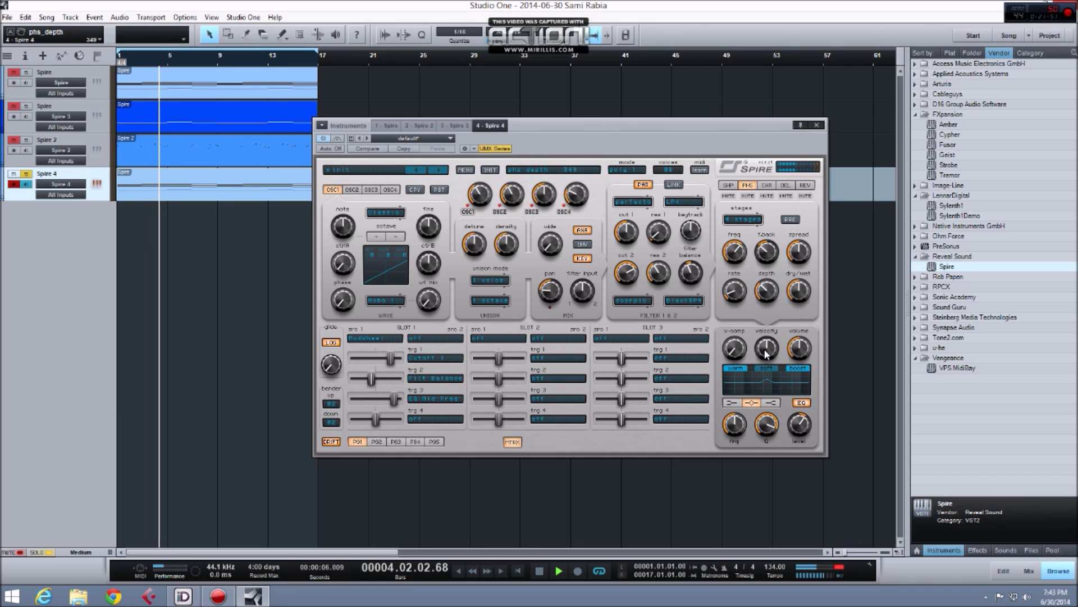
left_click_drag(797, 292, 796, 334)
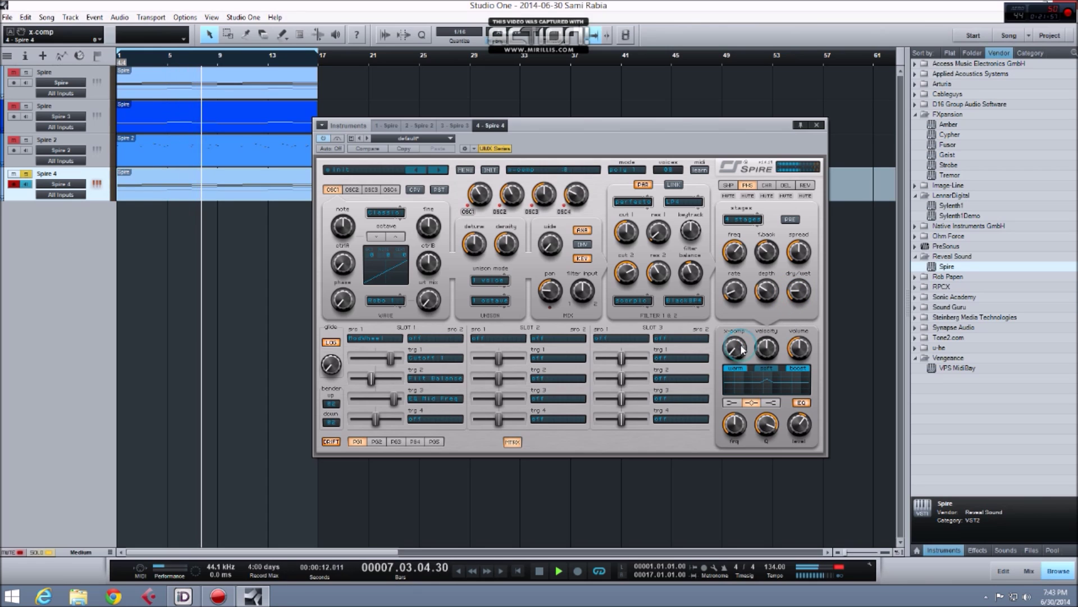
left_click_drag(743, 348, 743, 338)
left_click_drag(799, 304, 794, 251)
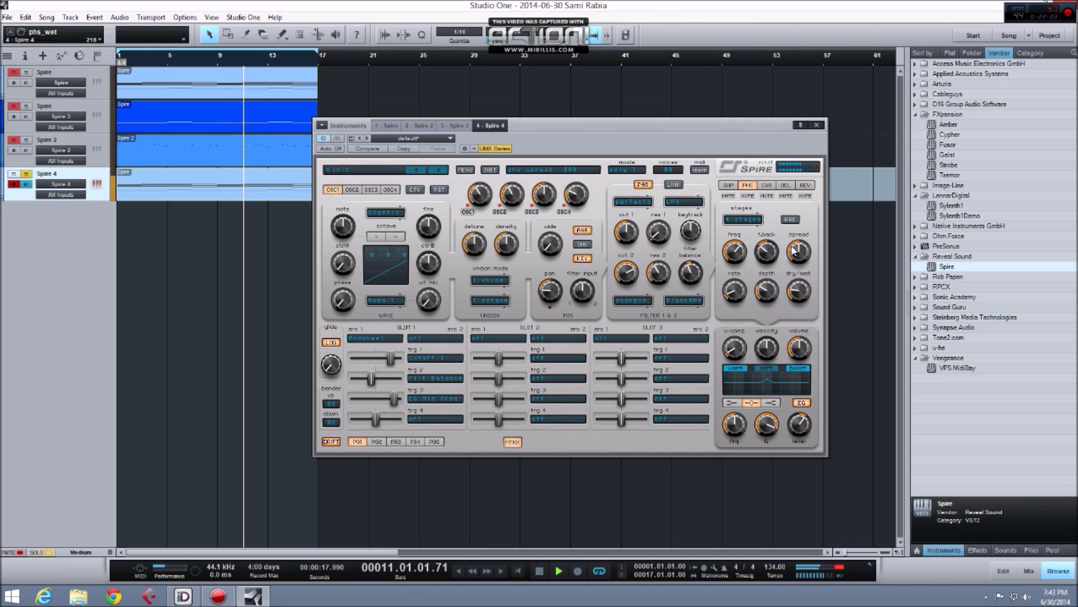
Step: Switch the phaser to pre position and add initial reverb mix, decay and predelay
left_click(790, 219)
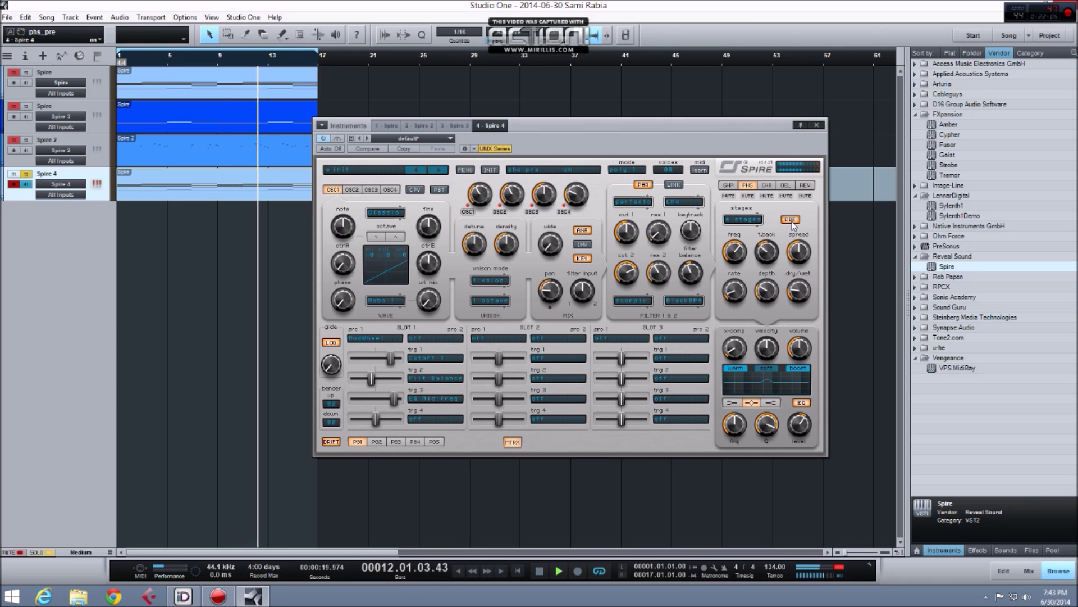
left_click(807, 186)
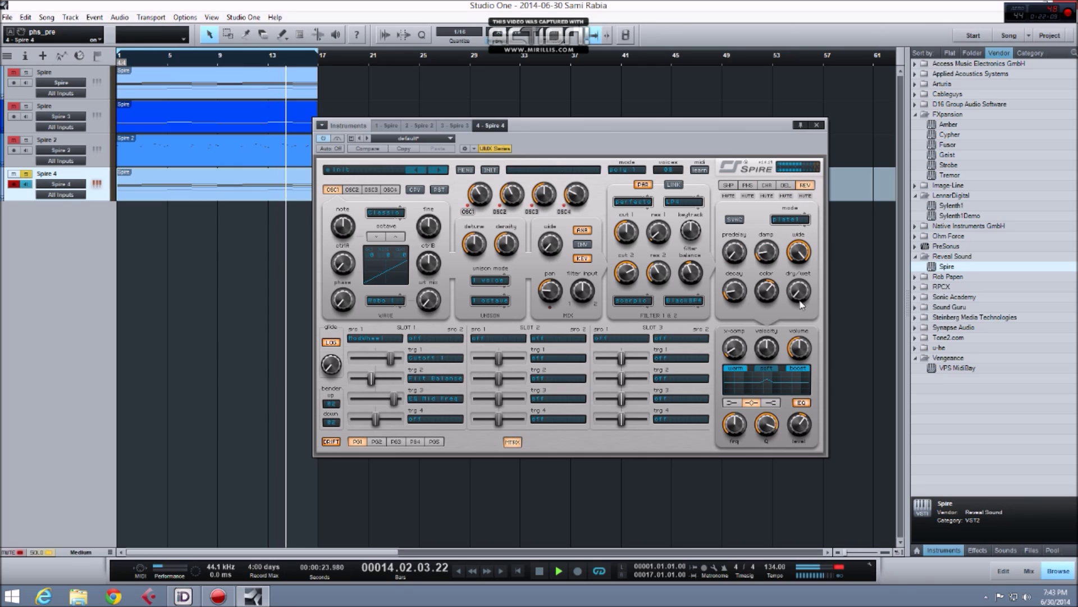
left_click_drag(802, 306, 806, 276)
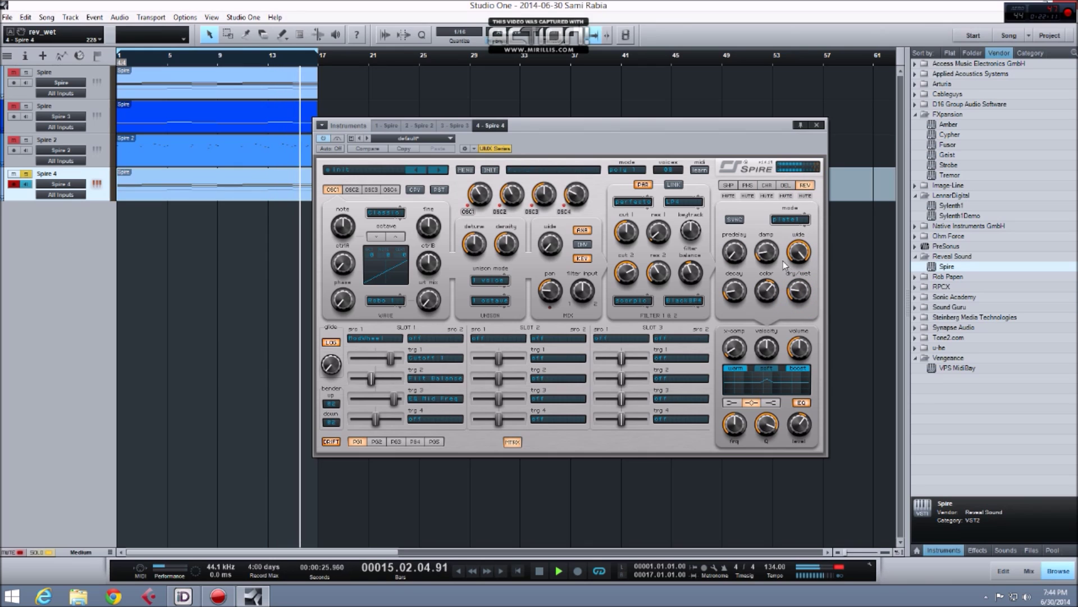
left_click_drag(734, 288, 746, 274)
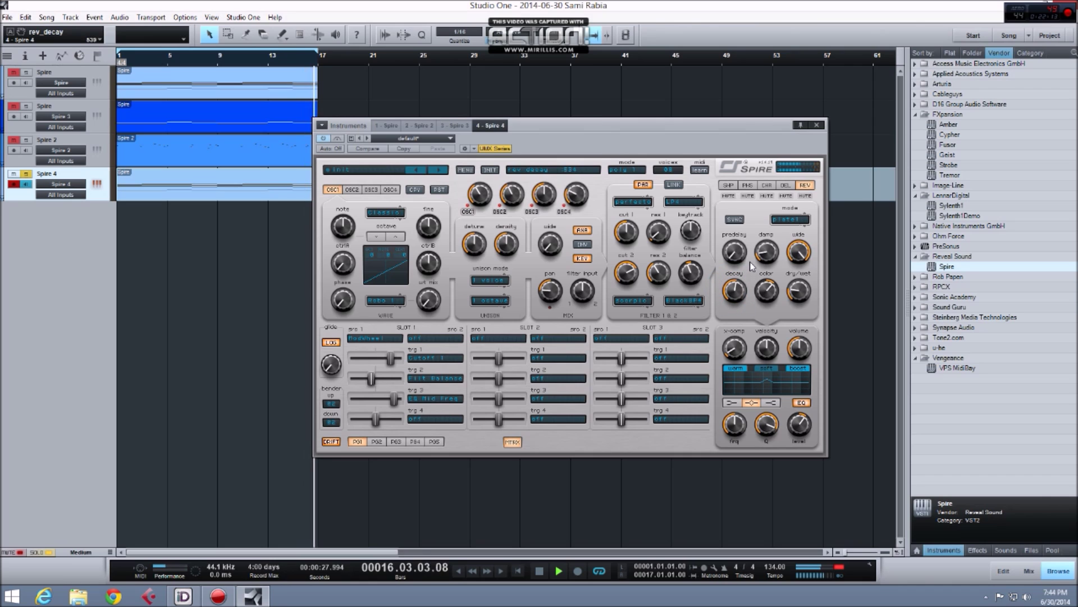
left_click_drag(737, 251, 743, 234)
Step: Fine-tune the reverb to decay near 650, colour 719 and dry/wet about 529
left_click_drag(797, 297, 799, 266)
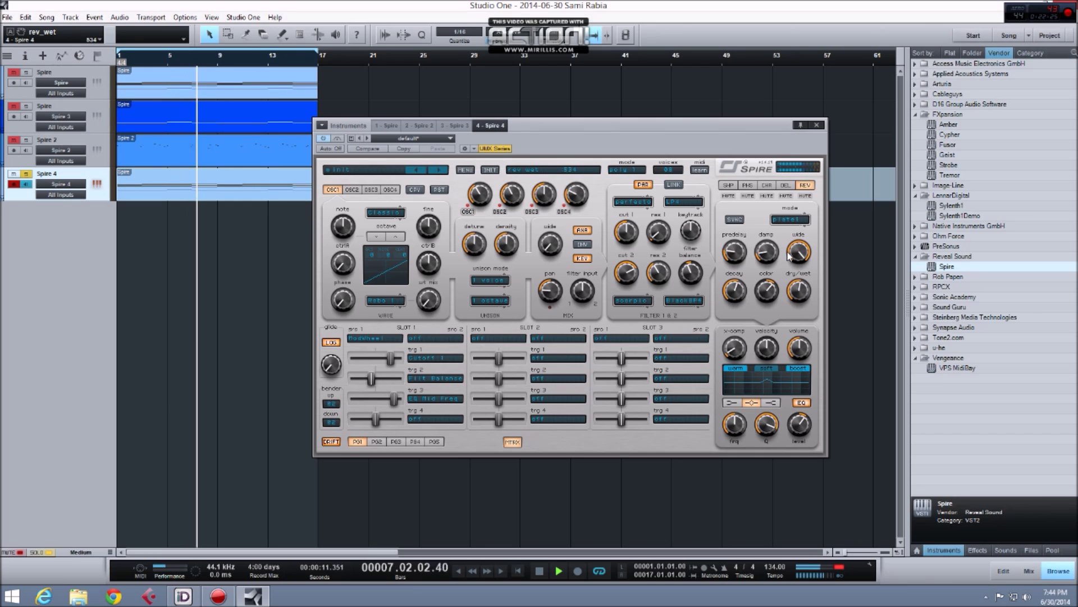
left_click_drag(792, 258, 779, 291)
left_click(763, 288)
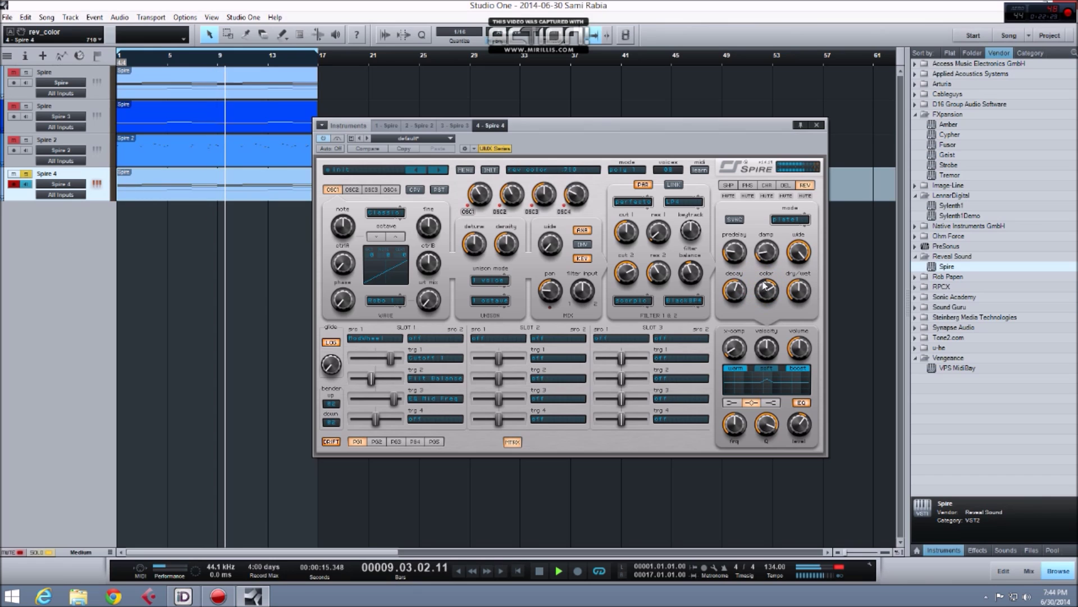
left_click(744, 287)
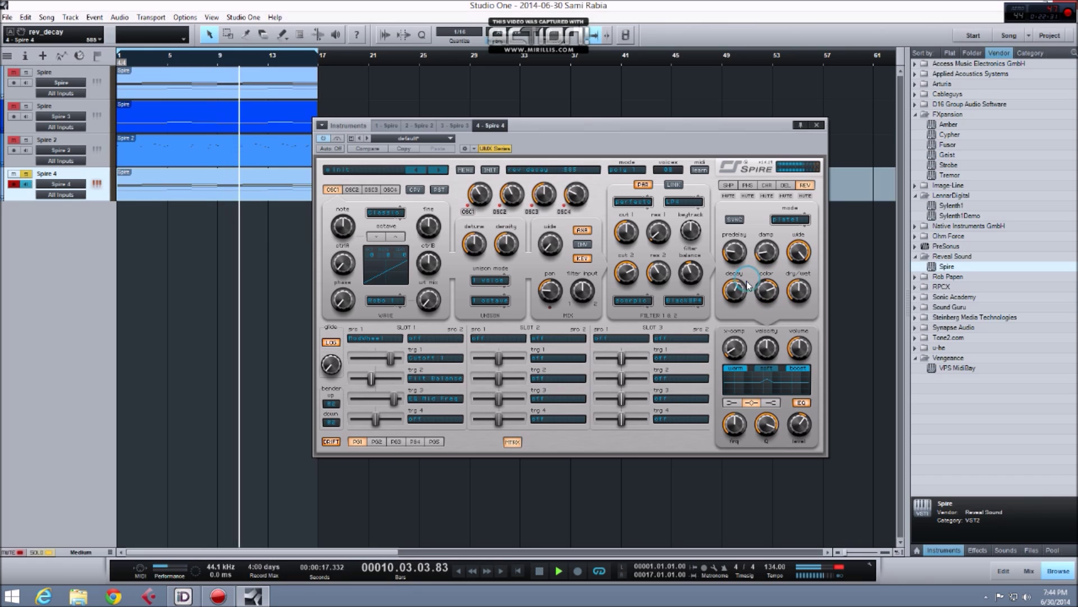
left_click_drag(744, 287, 746, 282)
left_click(796, 292)
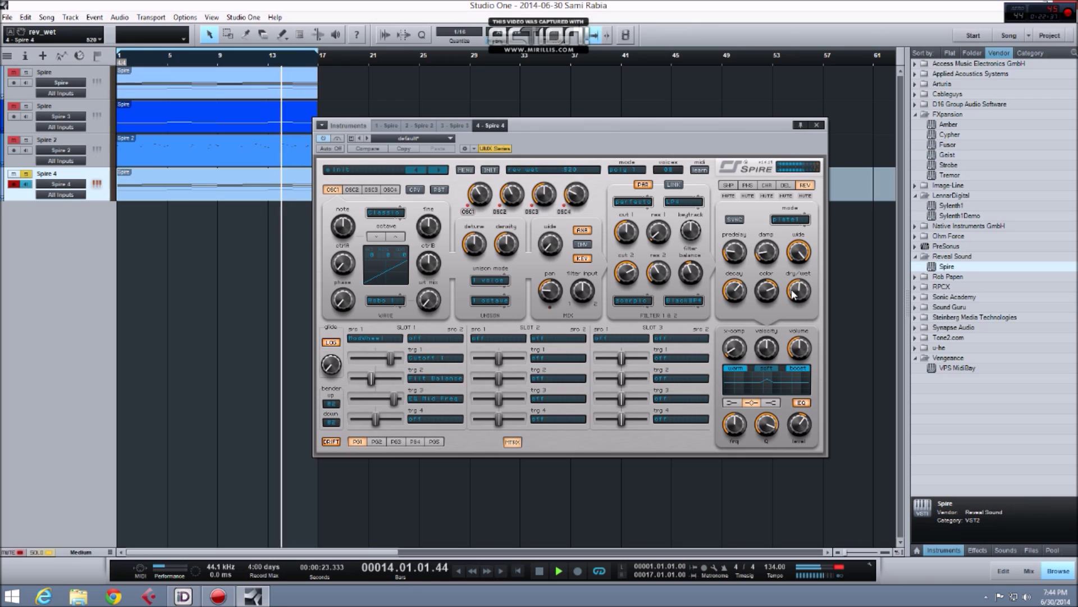
Step: Solo the second Spire track, raise Spire 4's volume from 565 to 600, then stop playback
left_click(26, 106)
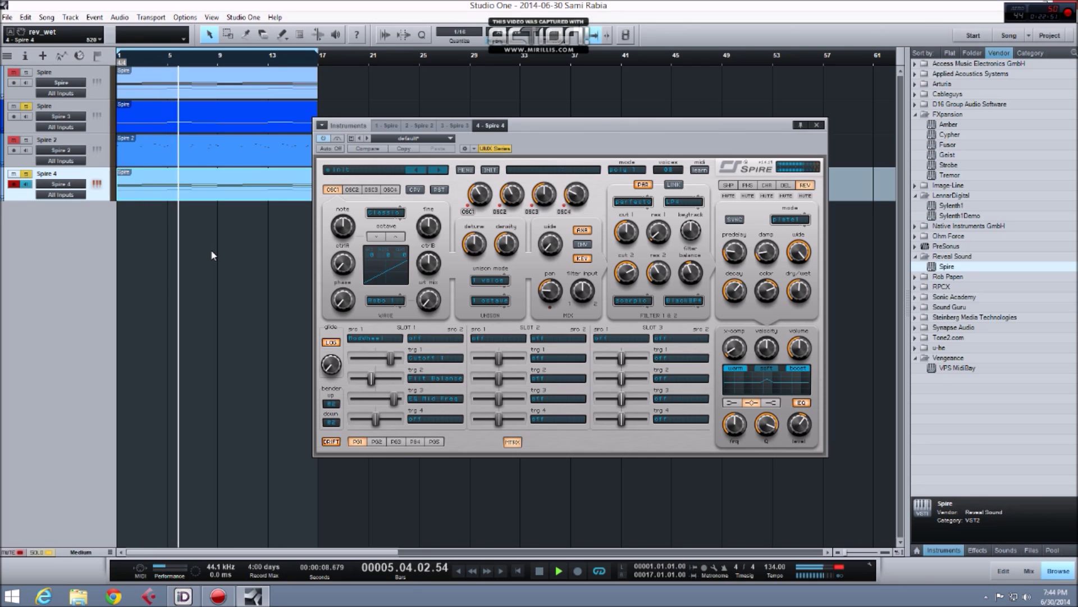
mouse_move(808, 342)
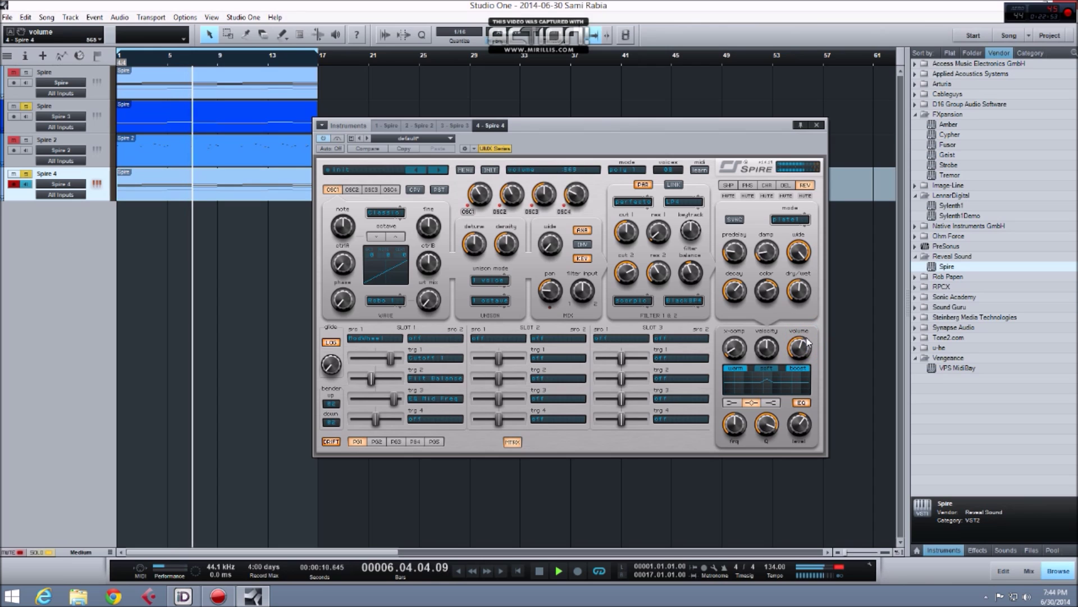
scroll(808, 340, "up", 2)
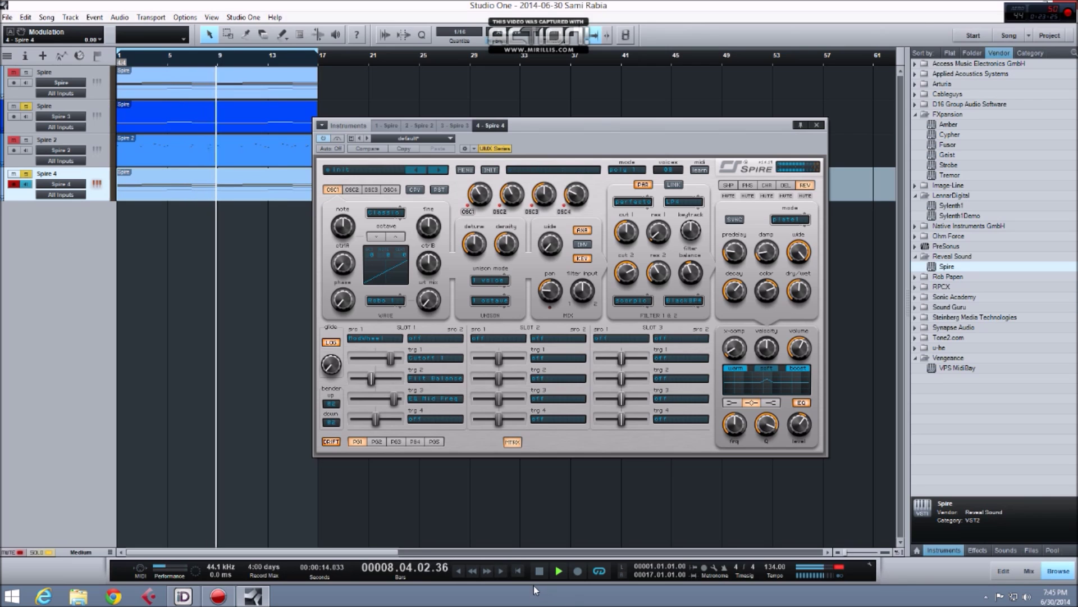
left_click(539, 570)
Step: Restart playback from bar 1 and show the first Spire track's patch in the Spire window
left_click(60, 77)
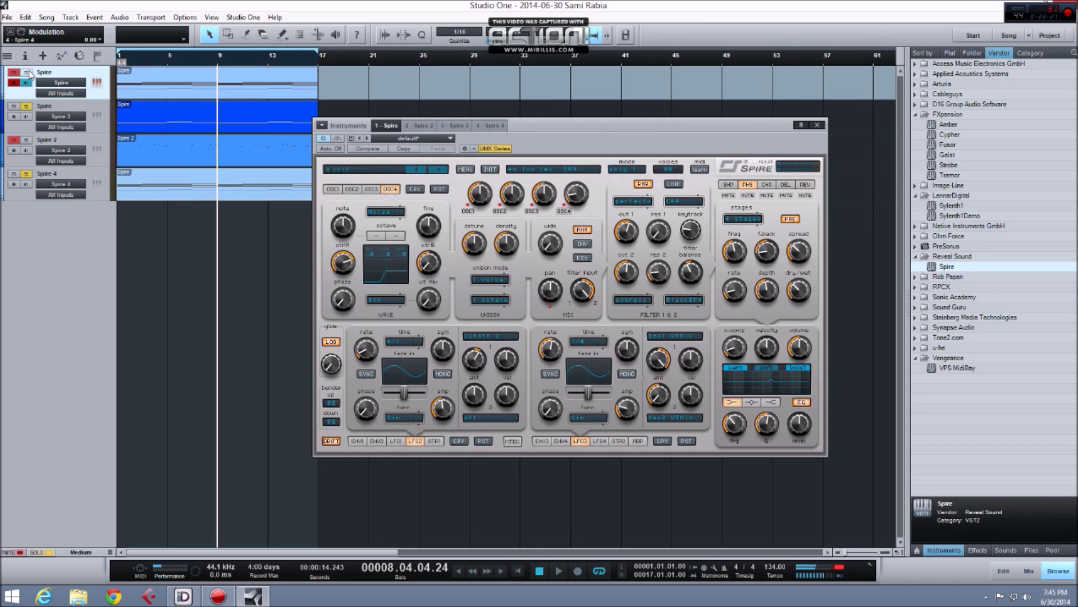
left_click(25, 177)
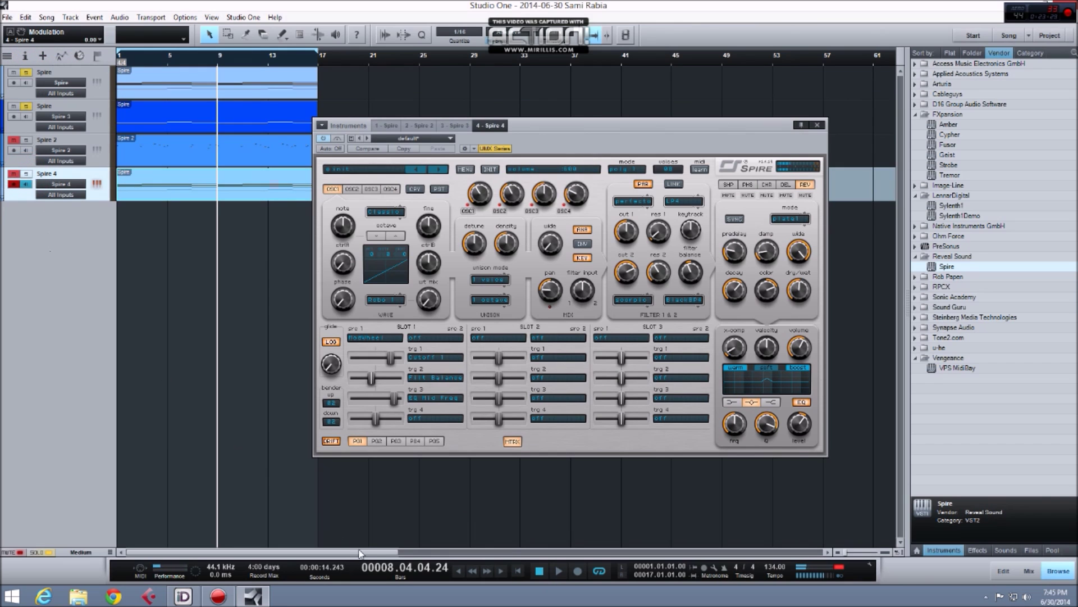
left_click(518, 571)
key("space")
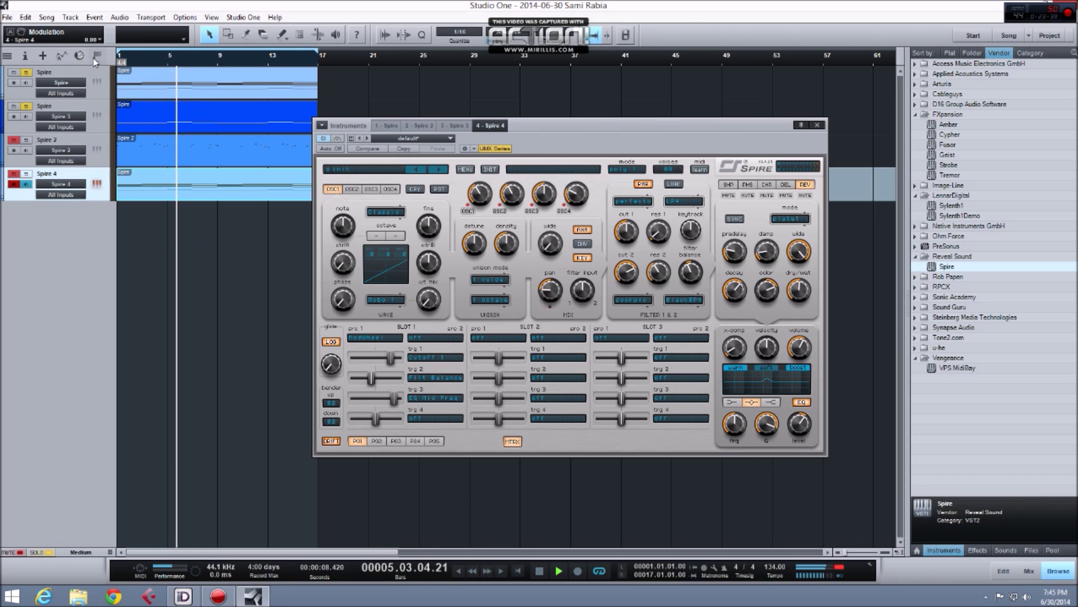
left_click(85, 70)
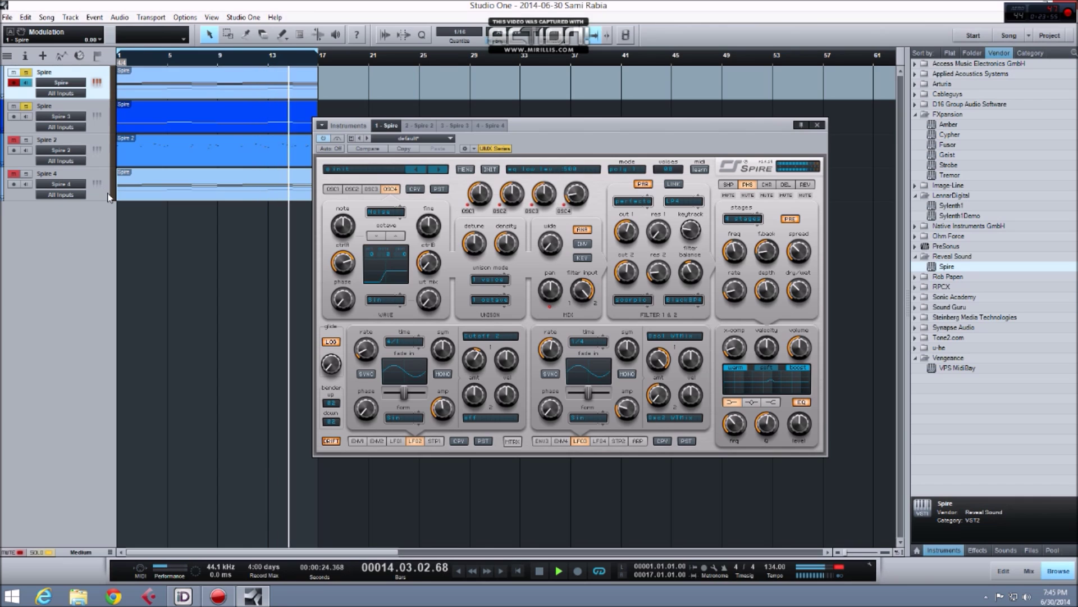
key("F3")
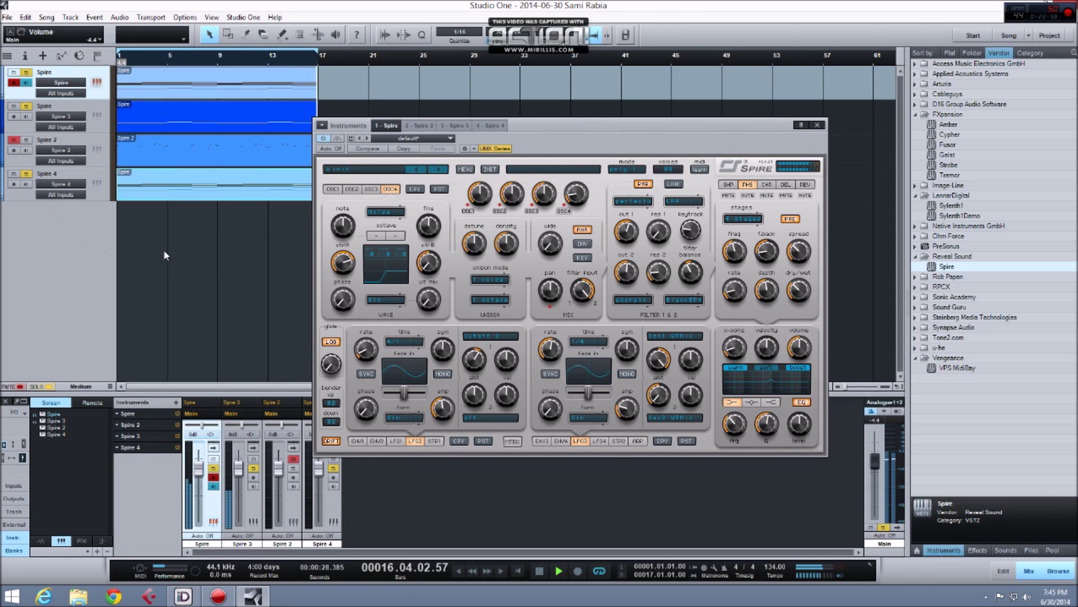
Step: Show Spire 4's patch in the instrument view and open its part in the piano roll
left_click(94, 174)
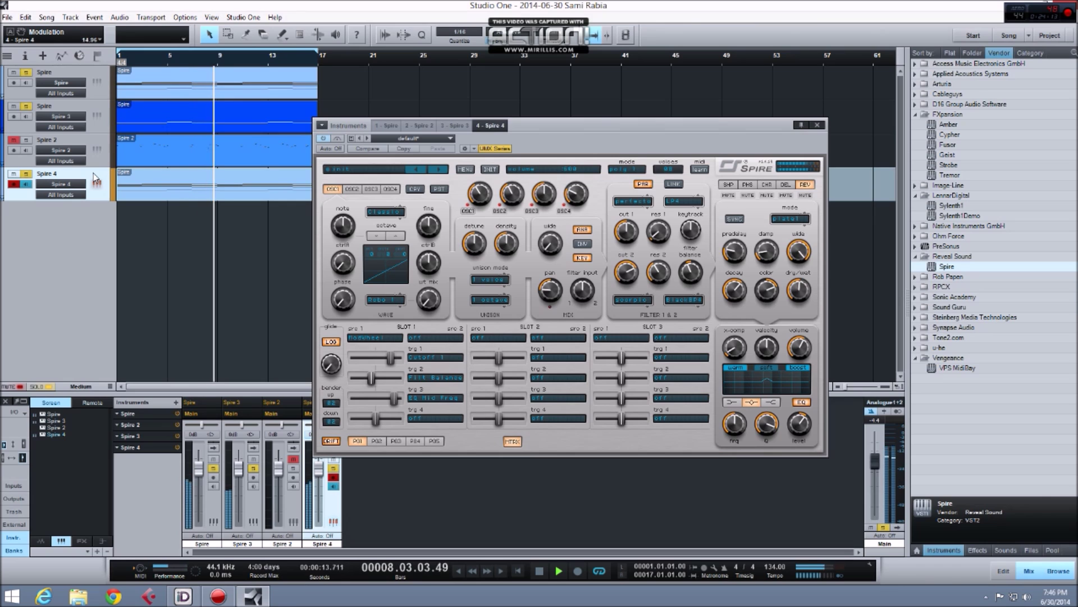
double_click(217, 198)
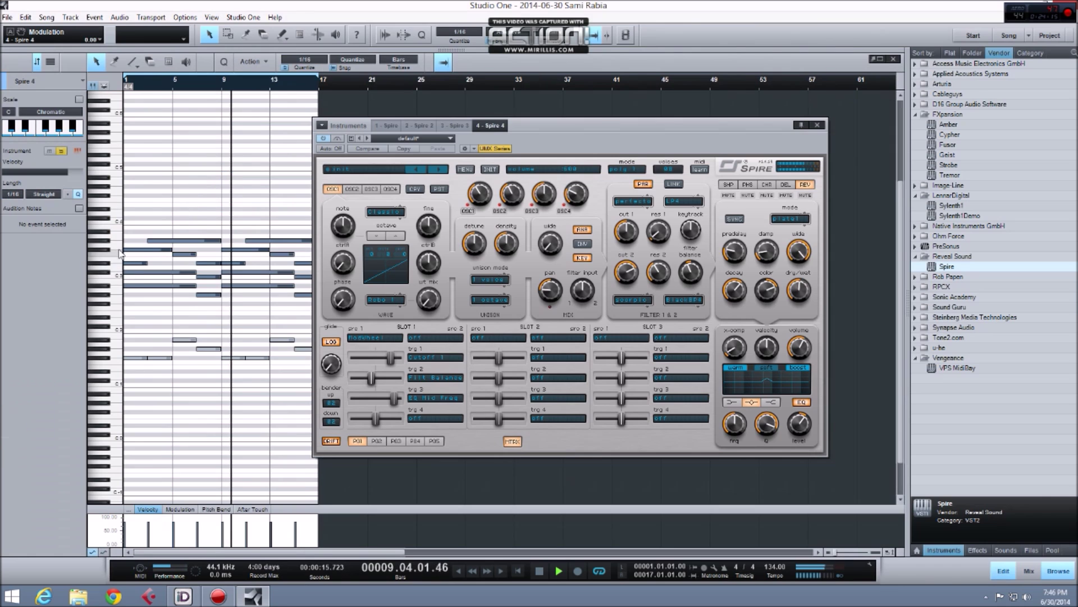
Step: Audition several keyboard notes to choose the pitches for a new melody
left_click(105, 222)
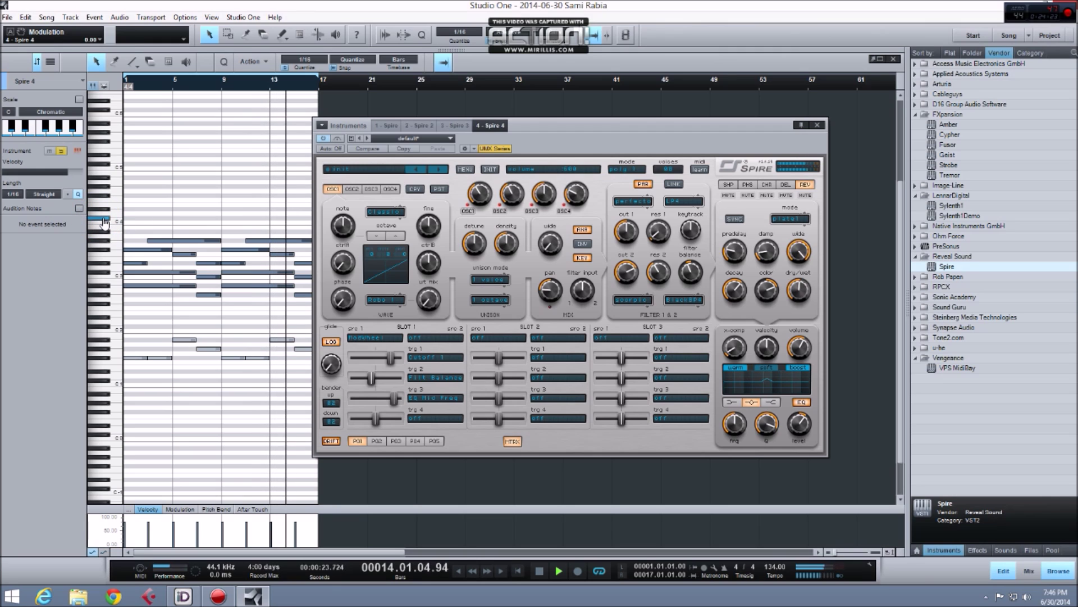
left_click(104, 212)
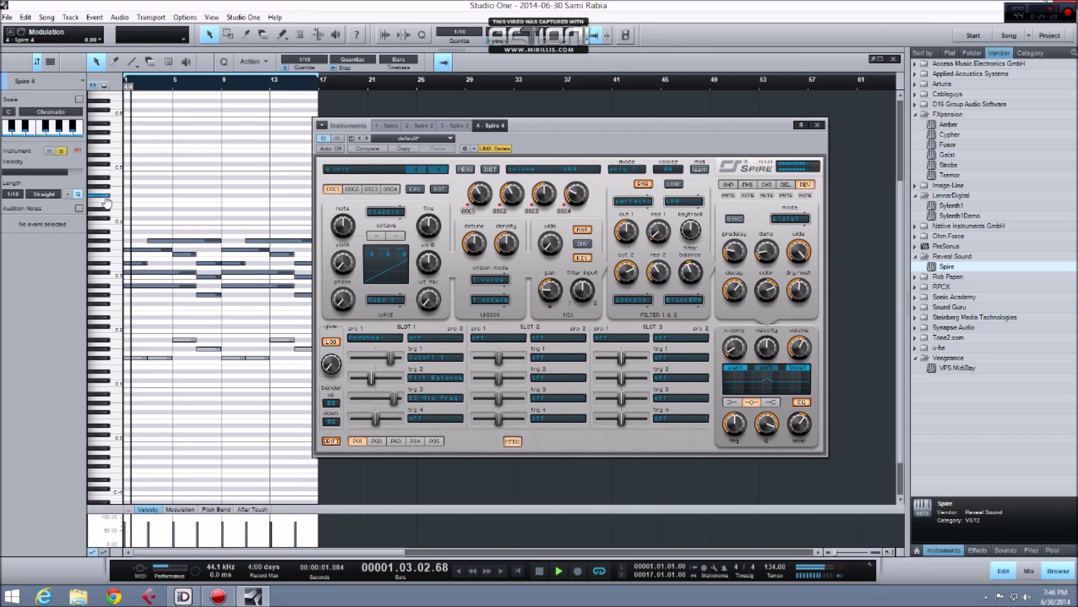
left_click(104, 211)
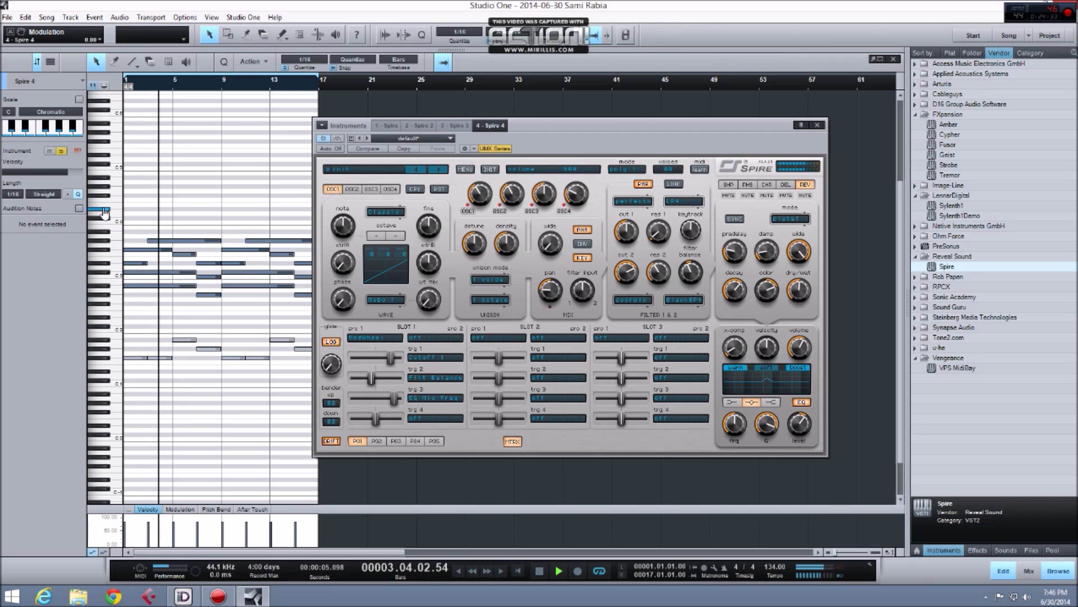
left_click(106, 197)
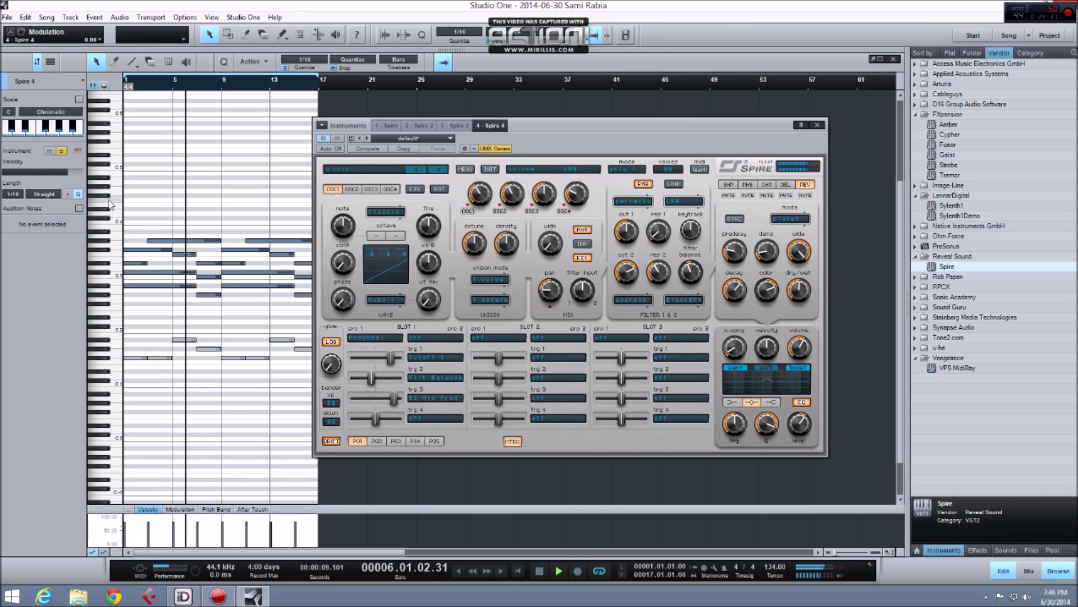
left_click(110, 208)
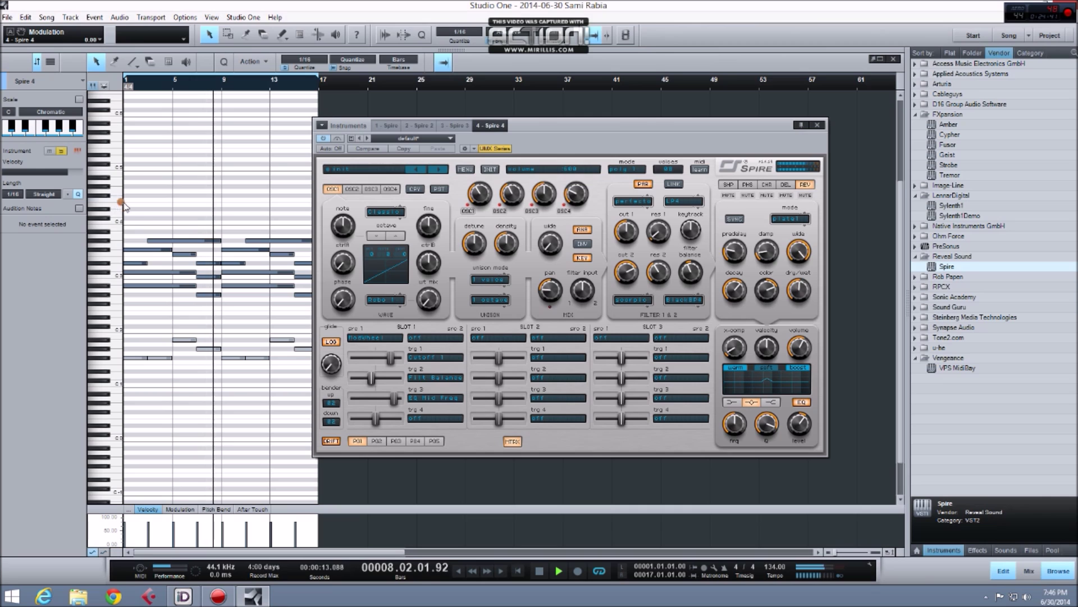
left_click(106, 198)
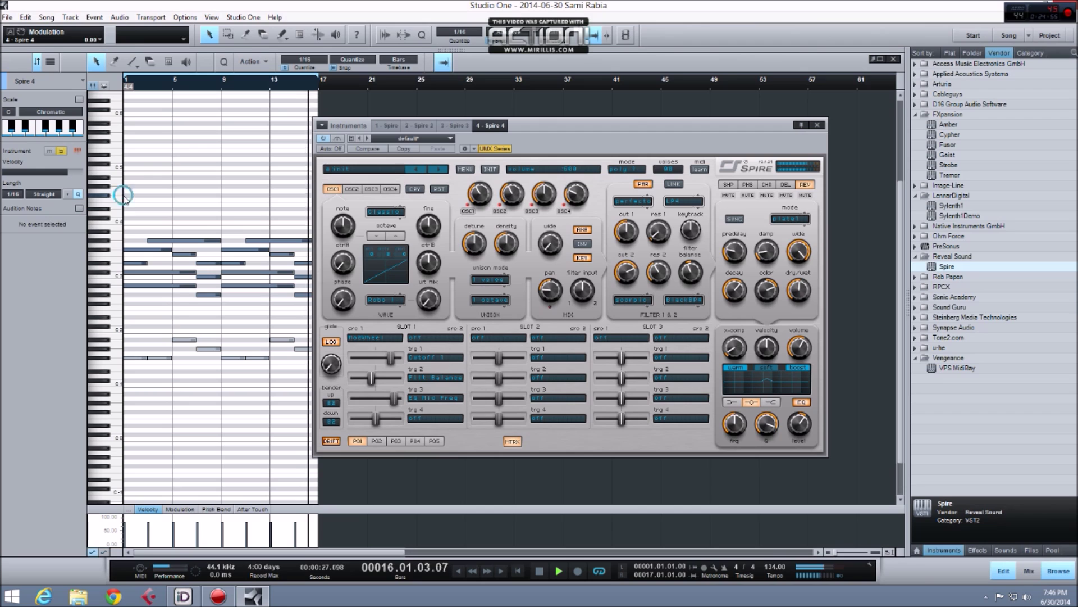
Step: Draw an F#4 note from bar 1 to about bar 3, followed by short F4 and D#4 notes
left_click(124, 196)
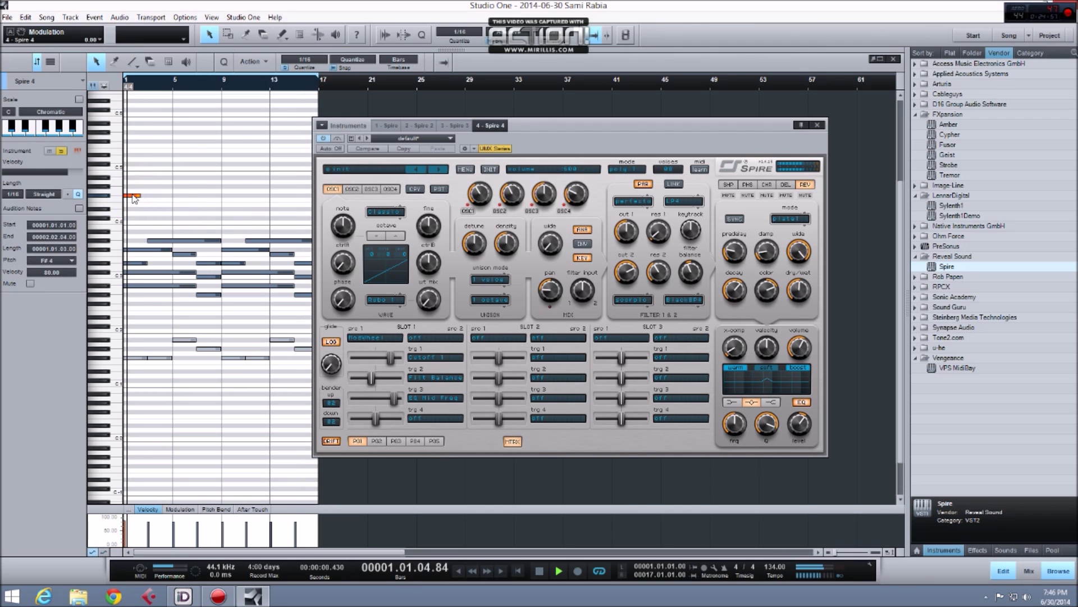
left_click_drag(141, 196, 190, 218)
left_click(151, 202)
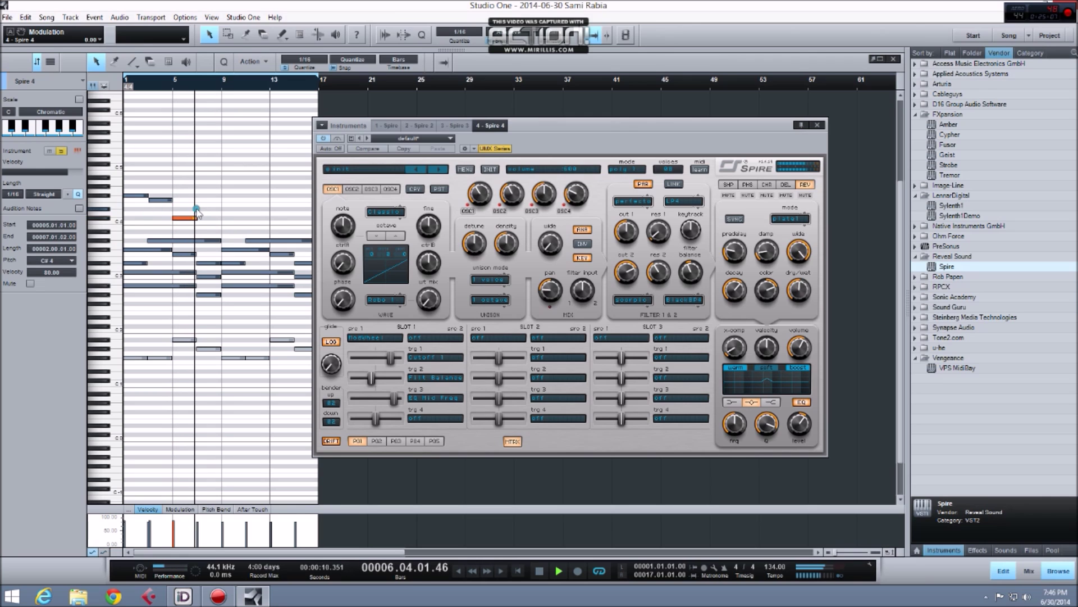
left_click_drag(200, 209, 208, 213)
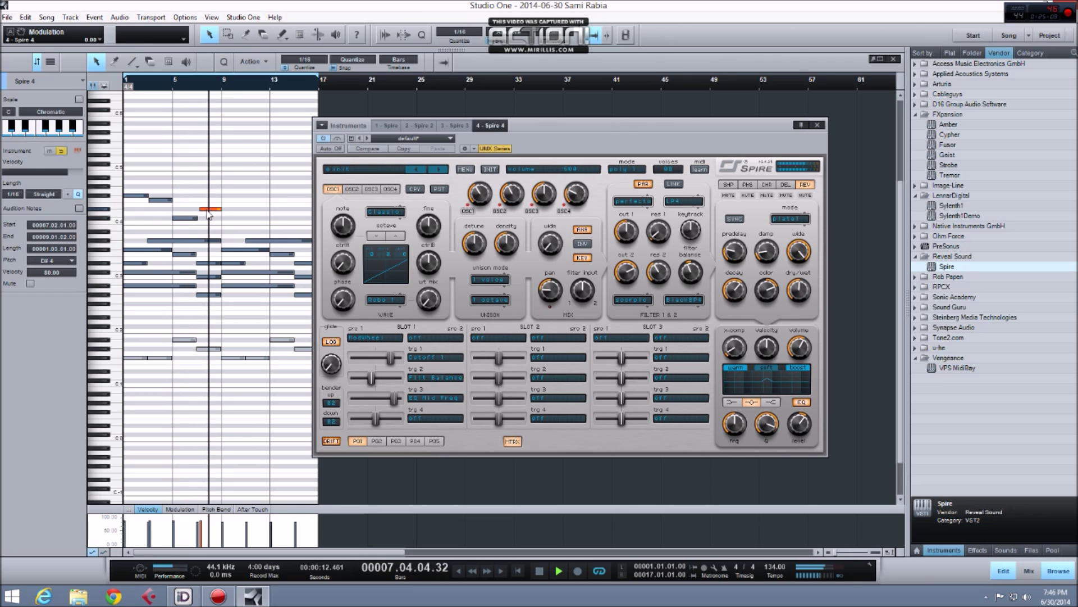
Step: Copy the new melody notes to around bar 9, then clear the note selection
left_click_drag(199, 171, 232, 200)
left_click(251, 181)
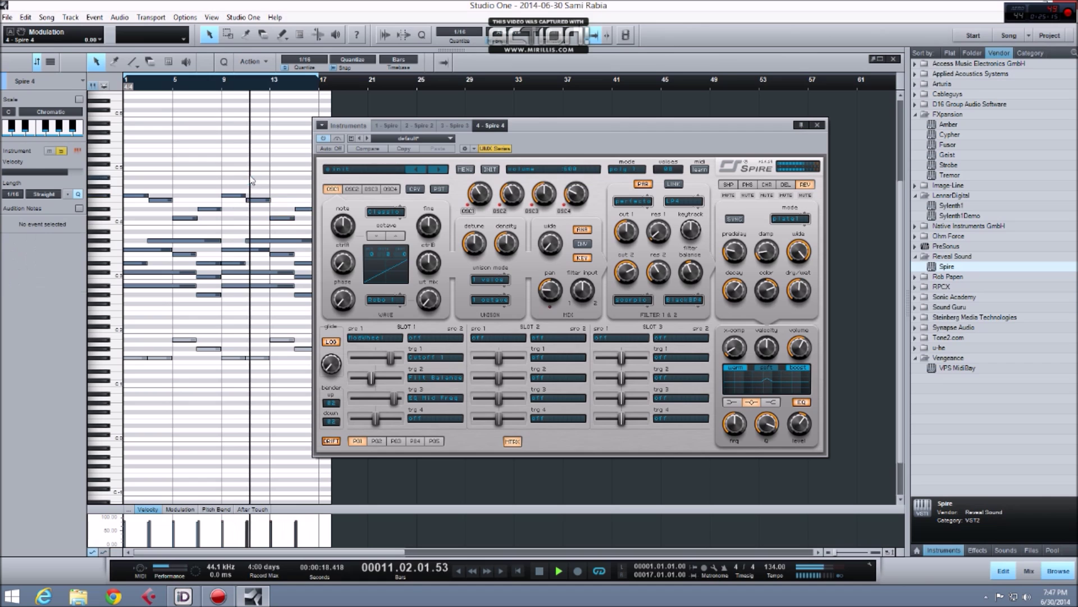
left_click_drag(346, 123, 428, 132)
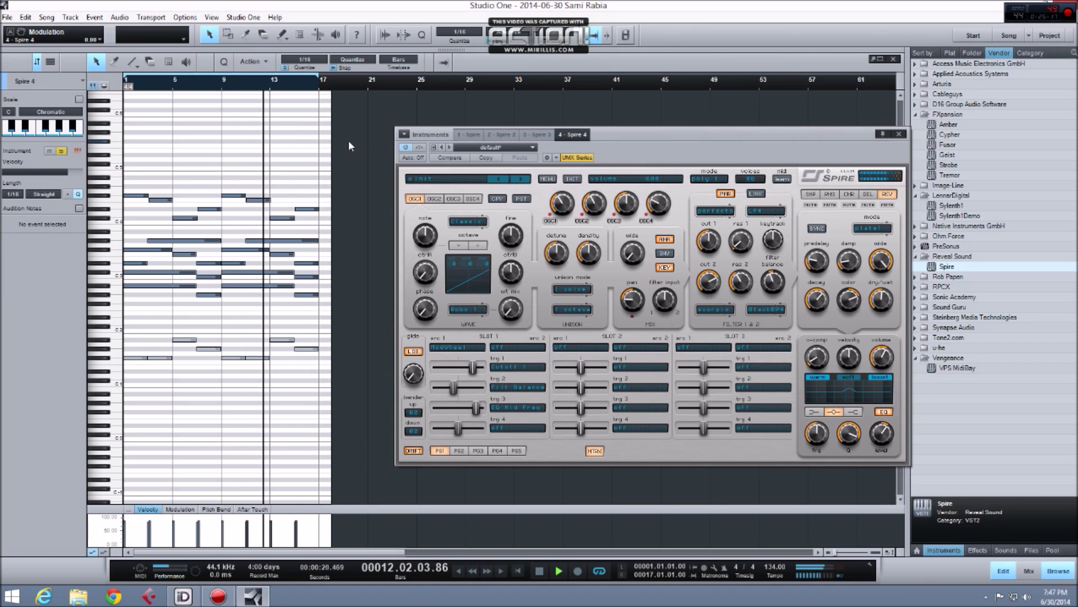
left_click(316, 164)
key("ctrl+a")
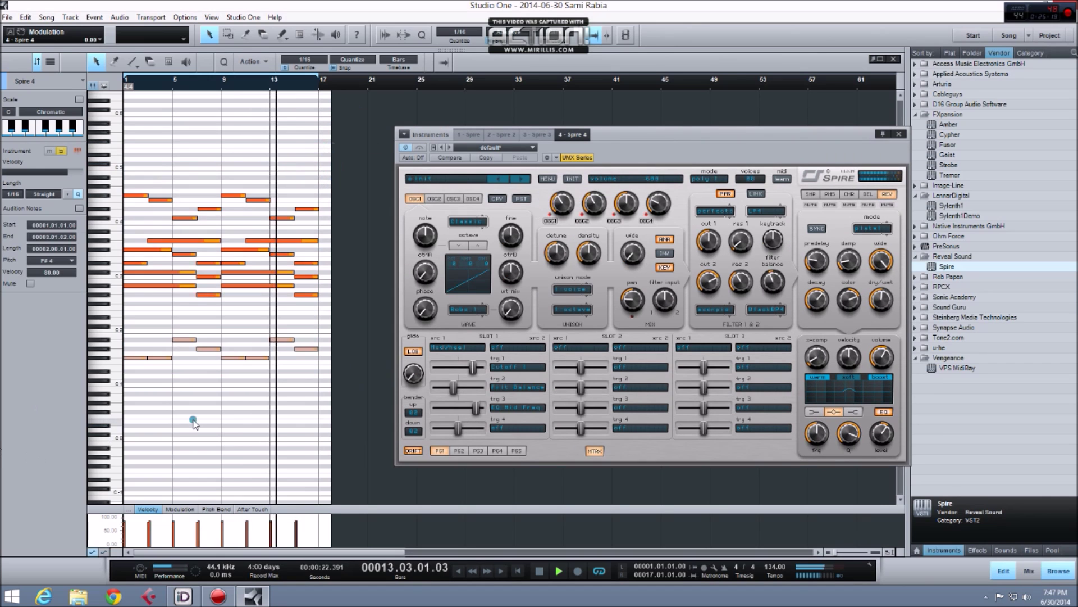
left_click(193, 423)
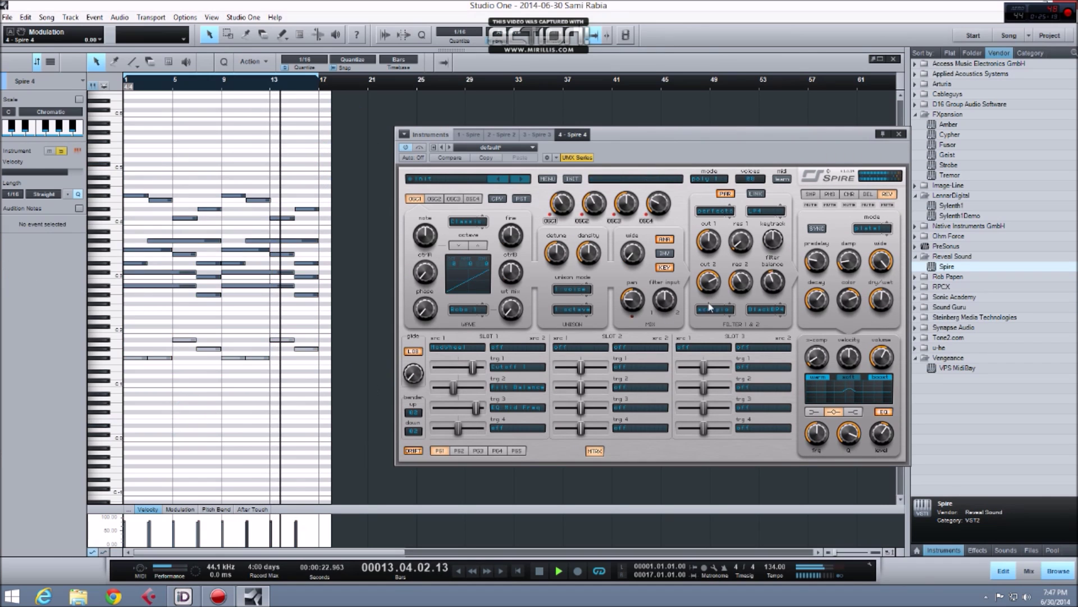
Step: Close the piano roll, extend Spire 4's event to bar 18 and show Spire 4's patch
left_click(896, 60)
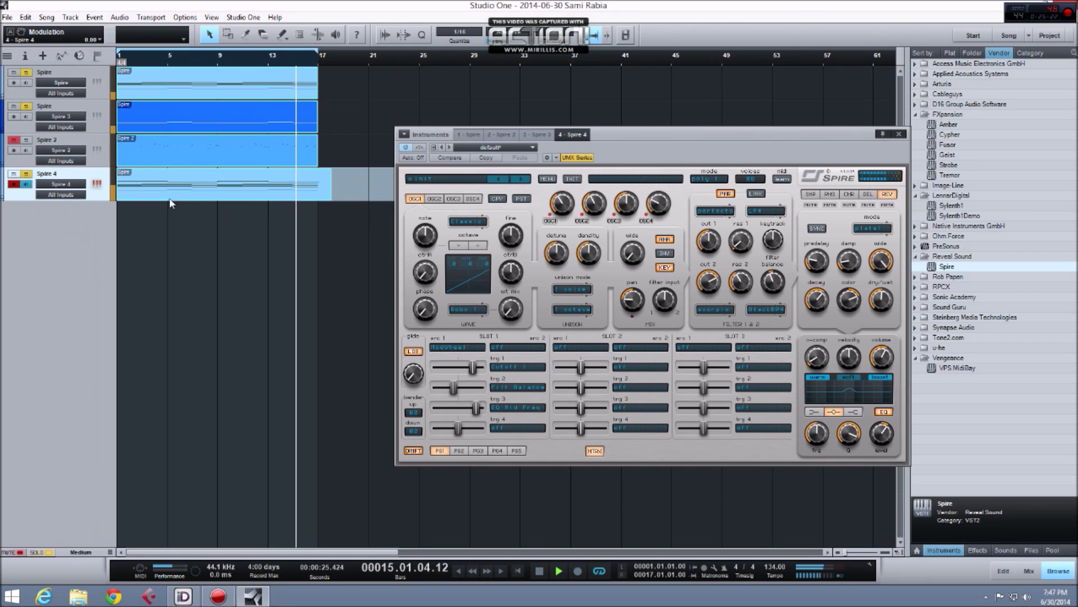
left_click(326, 198)
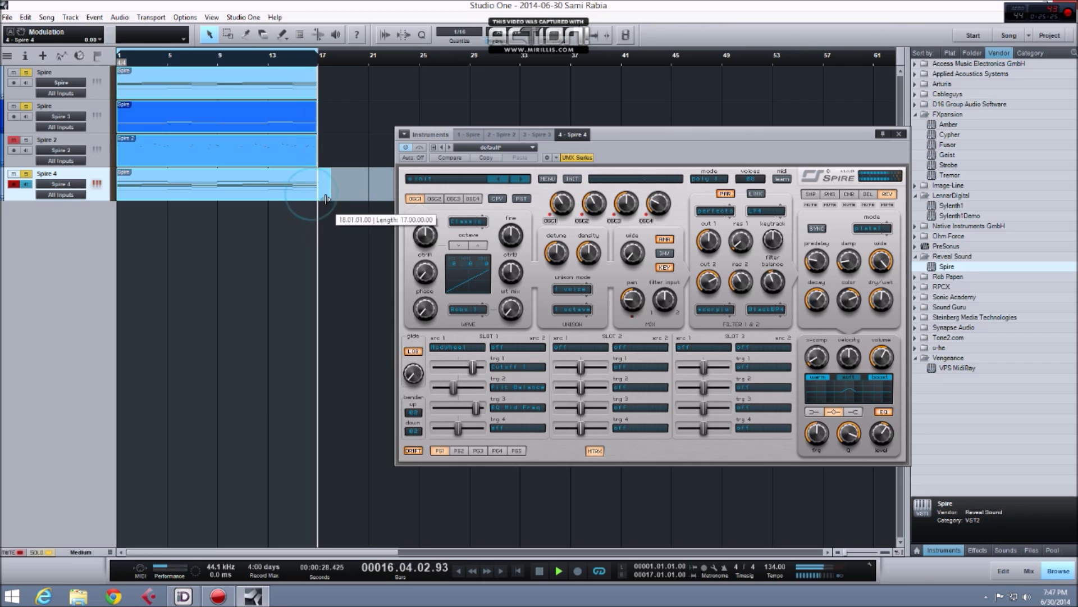
left_click_drag(326, 199, 327, 200)
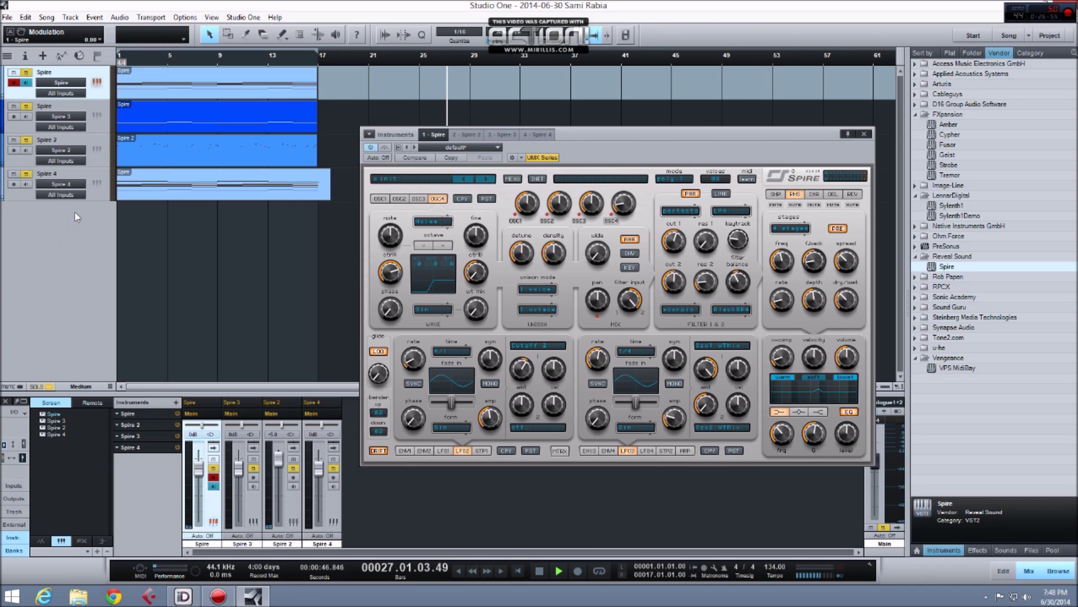
left_click(99, 180)
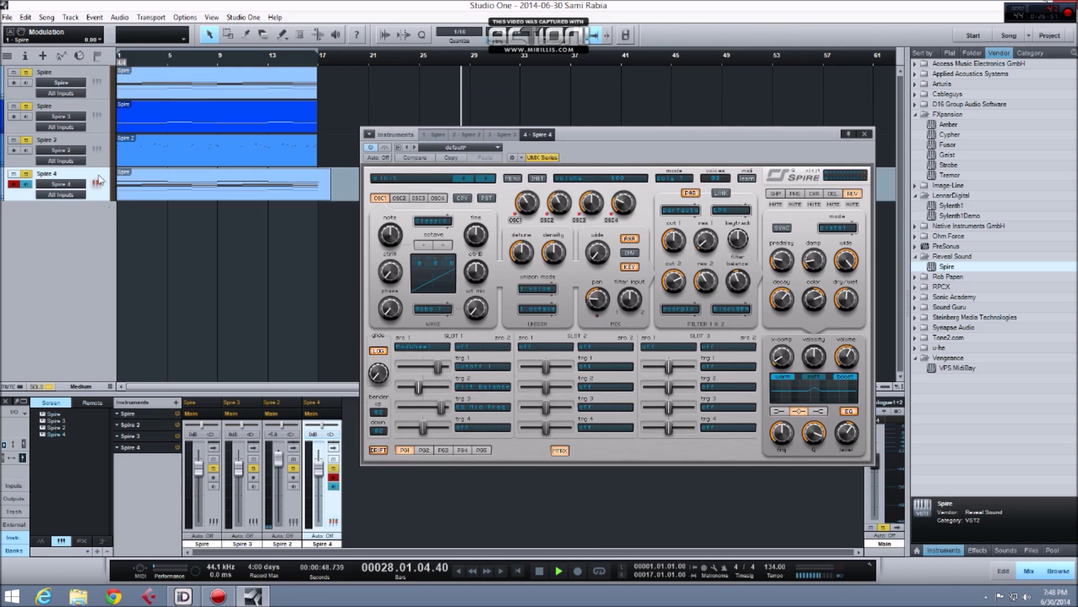